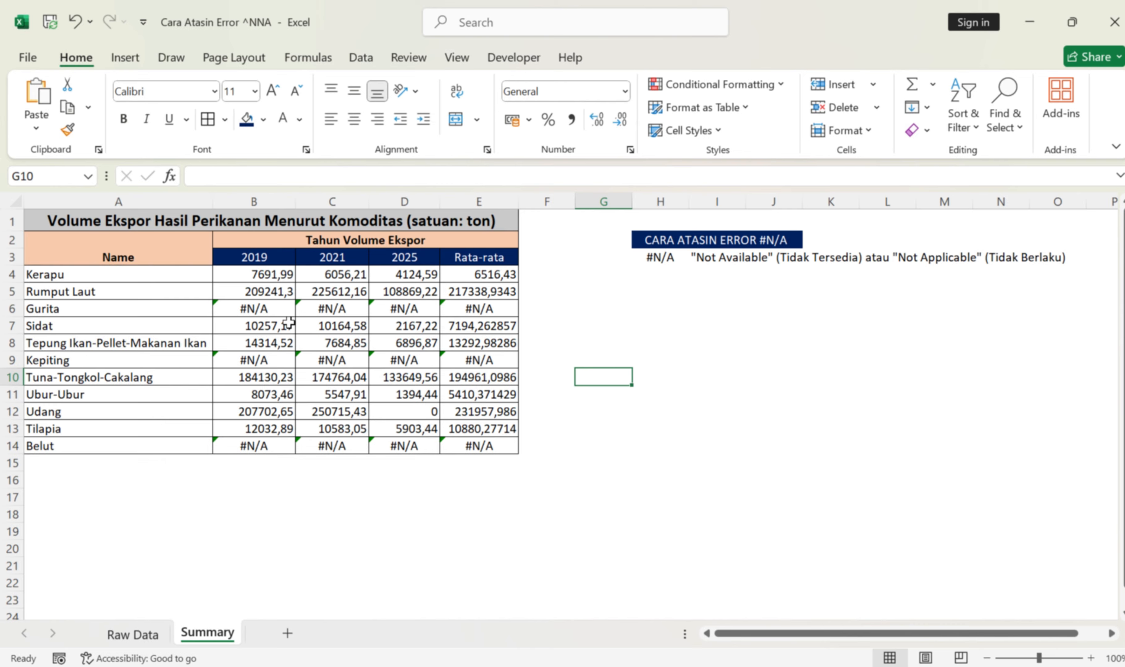
Step: Inspect the lookup formula behind the #N/A value for Gurita's 2019 volume on the Summary sheet
{"action": "left_click", "coordinate": [262, 309]}
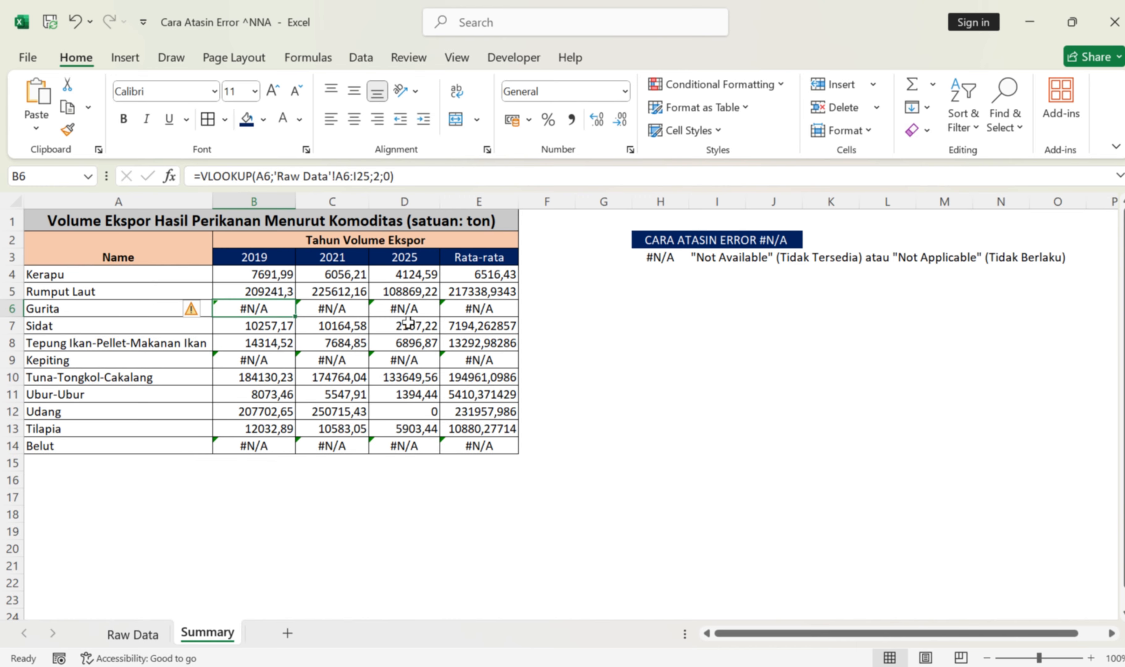
{"action": "left_click", "coordinate": [362, 531]}
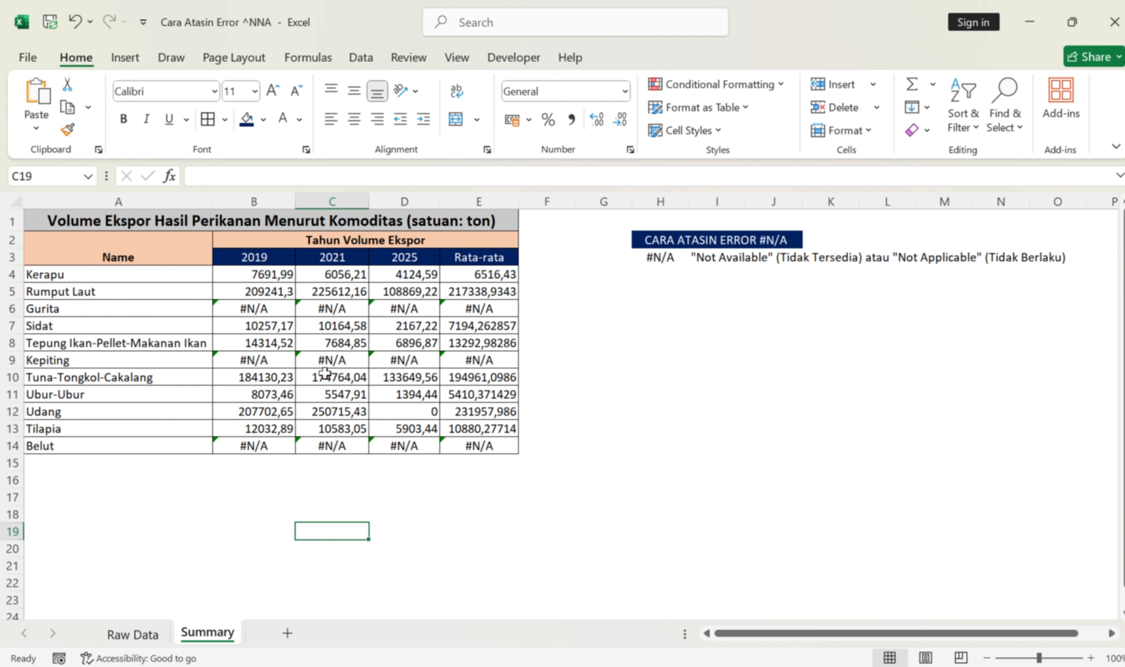
{"action": "left_click", "coordinate": [608, 321]}
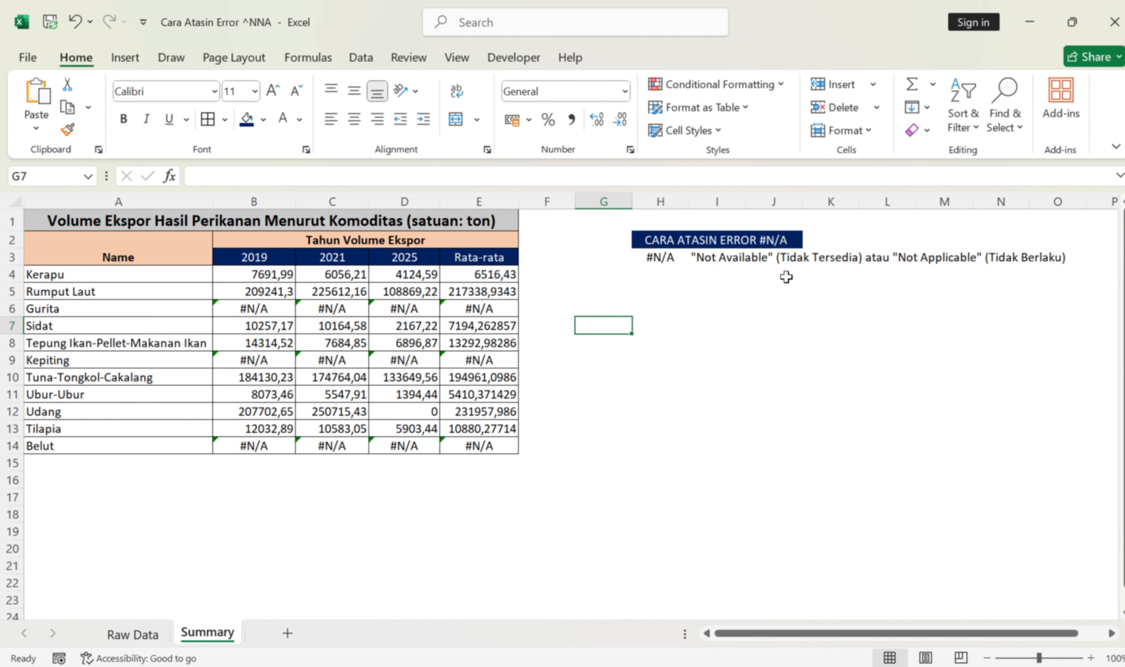
{"action": "left_click", "coordinate": [684, 344]}
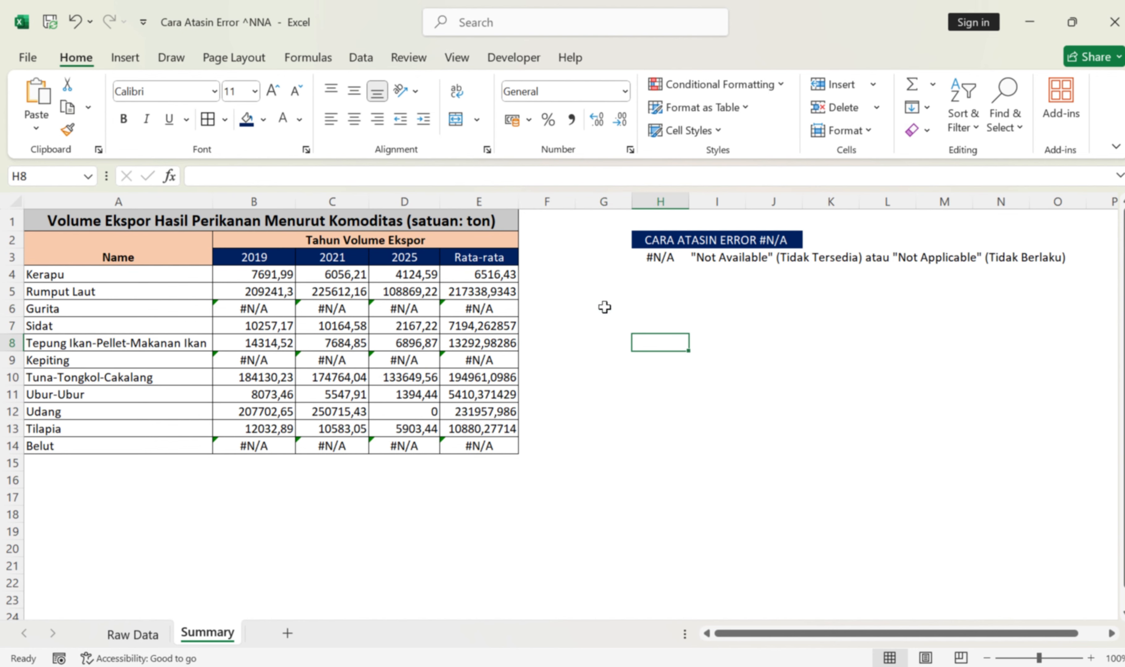
{"action": "left_click", "coordinate": [671, 285]}
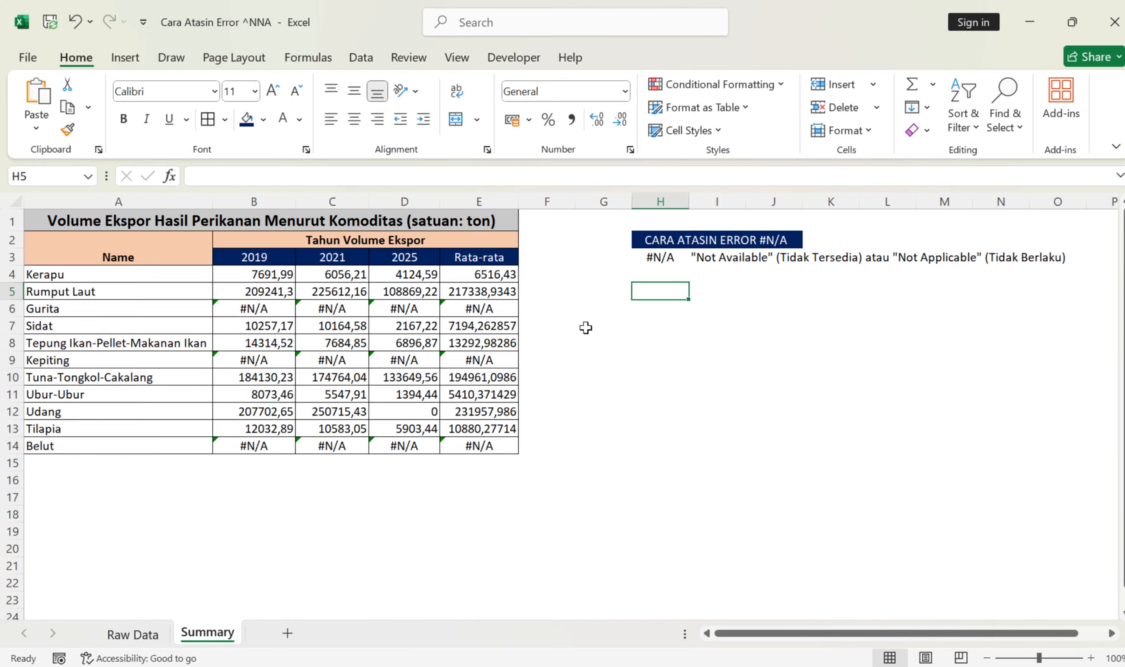
Step: Check the commodity names on the Raw Data sheet for the Gurita entry listed on the Summary sheet
{"action": "left_click", "coordinate": [151, 637]}
{"action": "left_click", "coordinate": [208, 635]}
{"action": "left_click", "coordinate": [120, 304]}
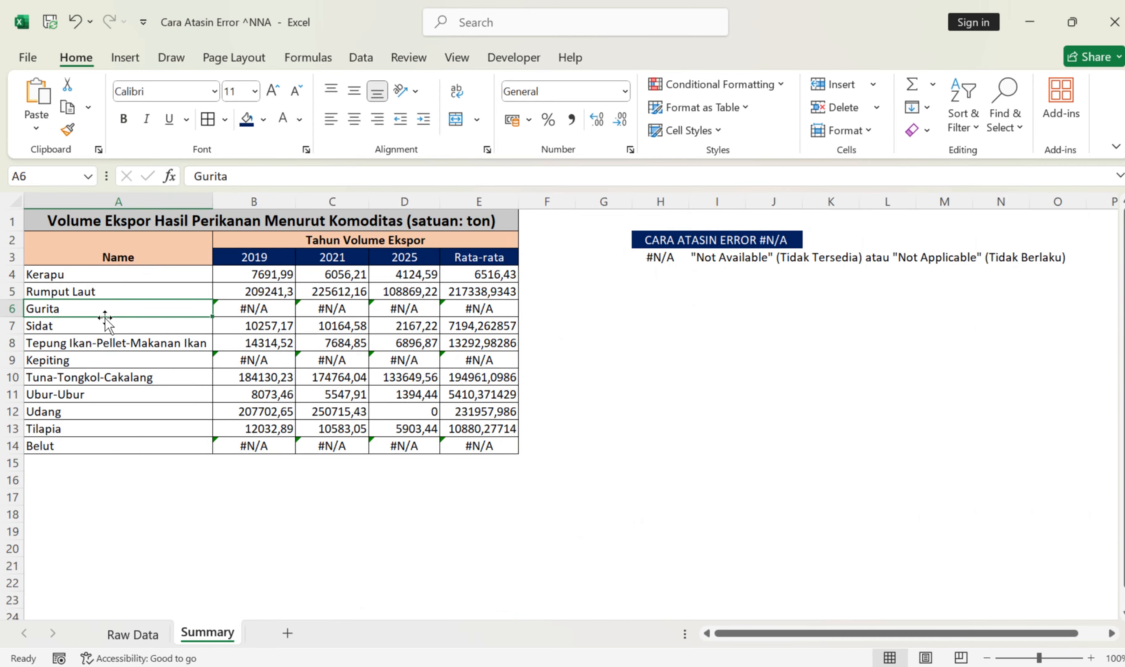
{"action": "left_click", "coordinate": [135, 635]}
{"action": "scroll", "coordinate": [212, 409], "scroll_direction": "down", "scroll_amount": 4}
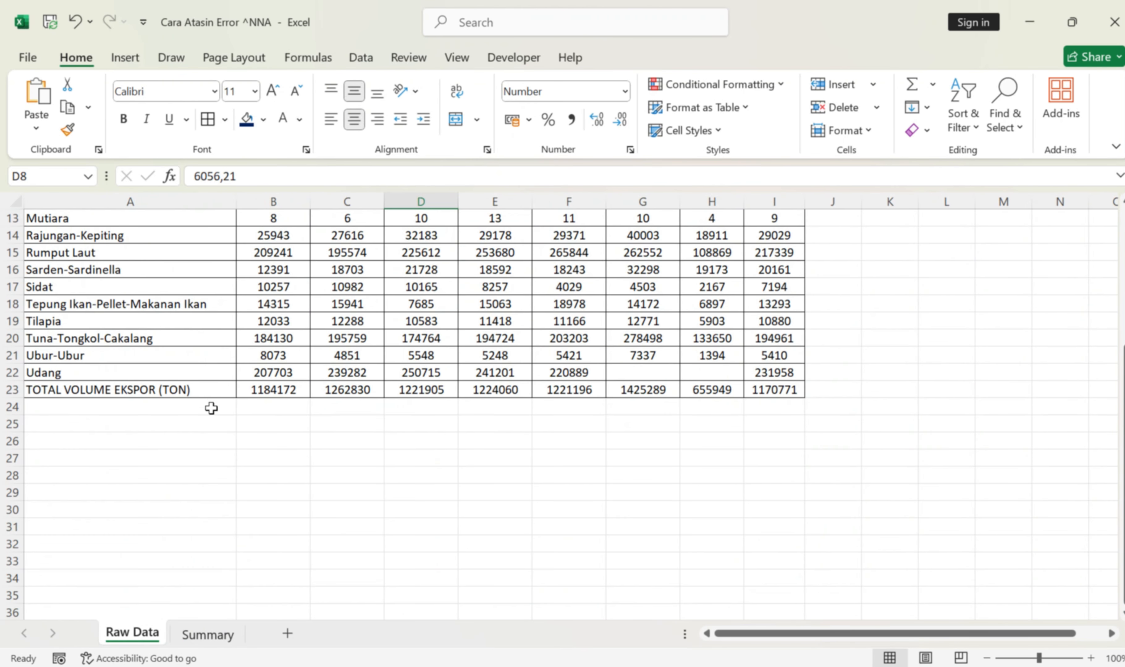
{"action": "scroll", "coordinate": [211, 409], "scroll_direction": "up", "scroll_amount": 4}
{"action": "left_click", "coordinate": [208, 635]}
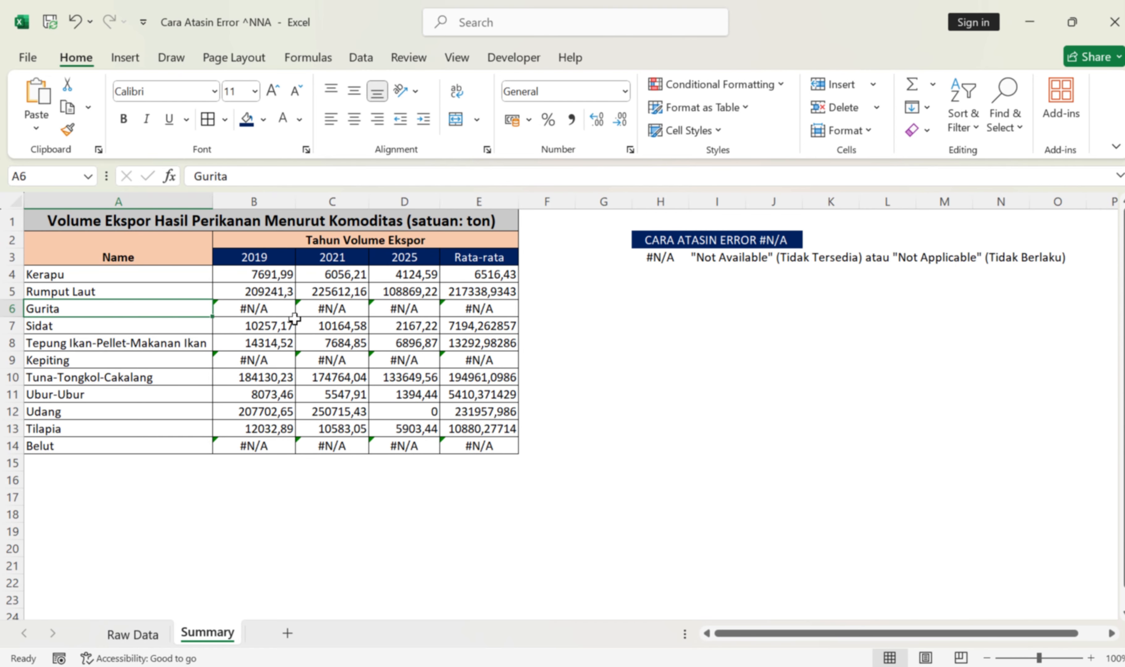
Step: Search the Raw Data sheet for the name Ubur-Ubur copied from the Summary sheet
{"action": "left_click", "coordinate": [154, 397]}
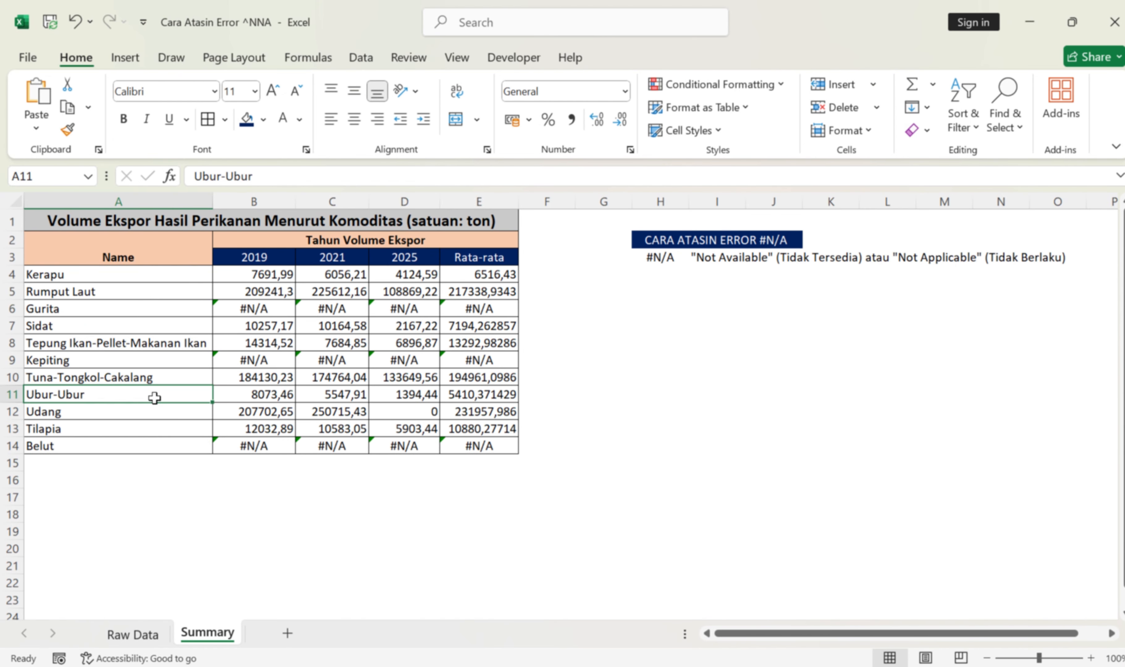
{"action": "key", "text": "ctrl+c"}
{"action": "left_click", "coordinate": [133, 634]}
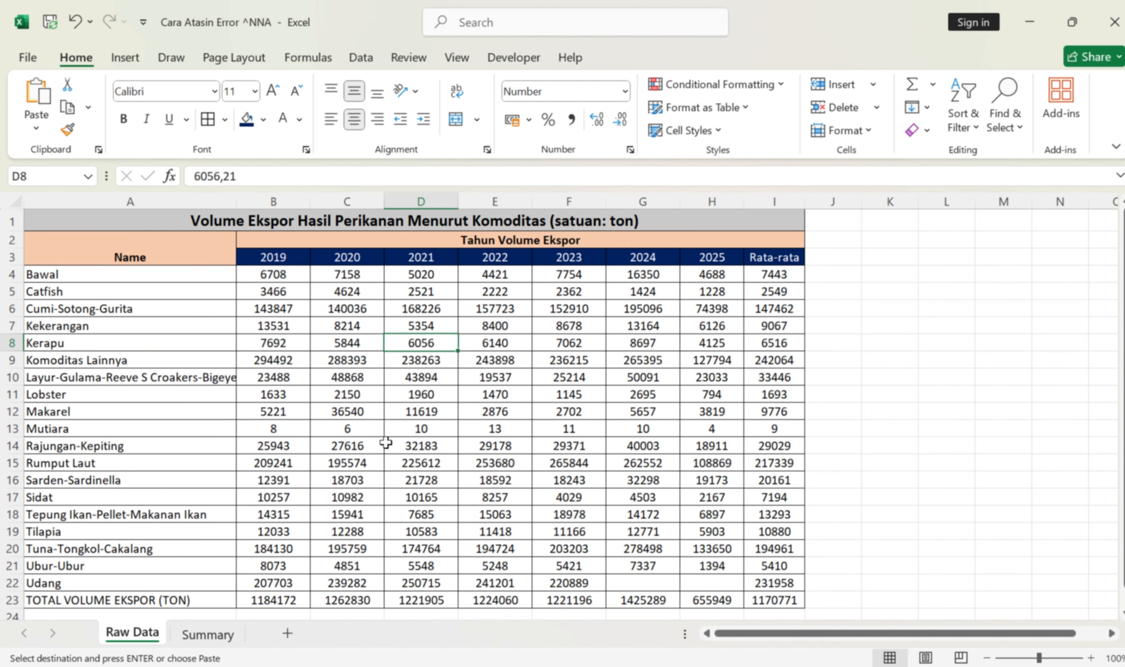
{"action": "key", "text": "ctrl+f"}
{"action": "key", "text": "ctrl+v"}
{"action": "key", "text": "Return"}
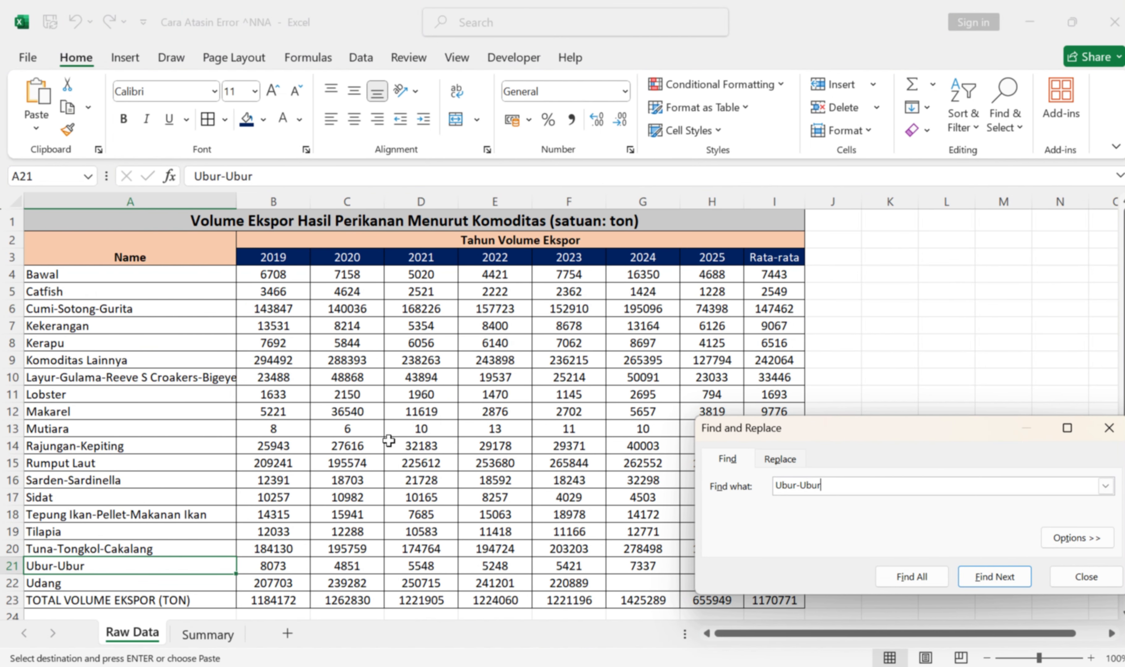
{"action": "left_click", "coordinate": [1111, 431]}
Step: Search the Raw Data sheet for the name Kepiting copied from cell A9 of the Summary sheet
{"action": "left_click", "coordinate": [208, 635]}
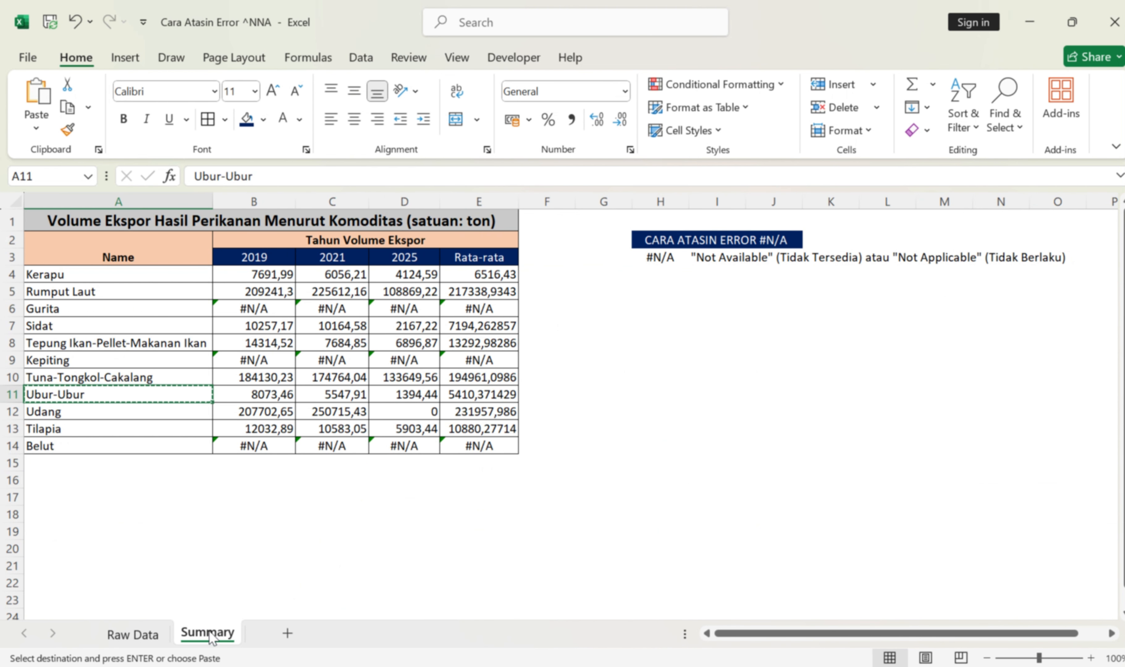
{"action": "left_click", "coordinate": [134, 359]}
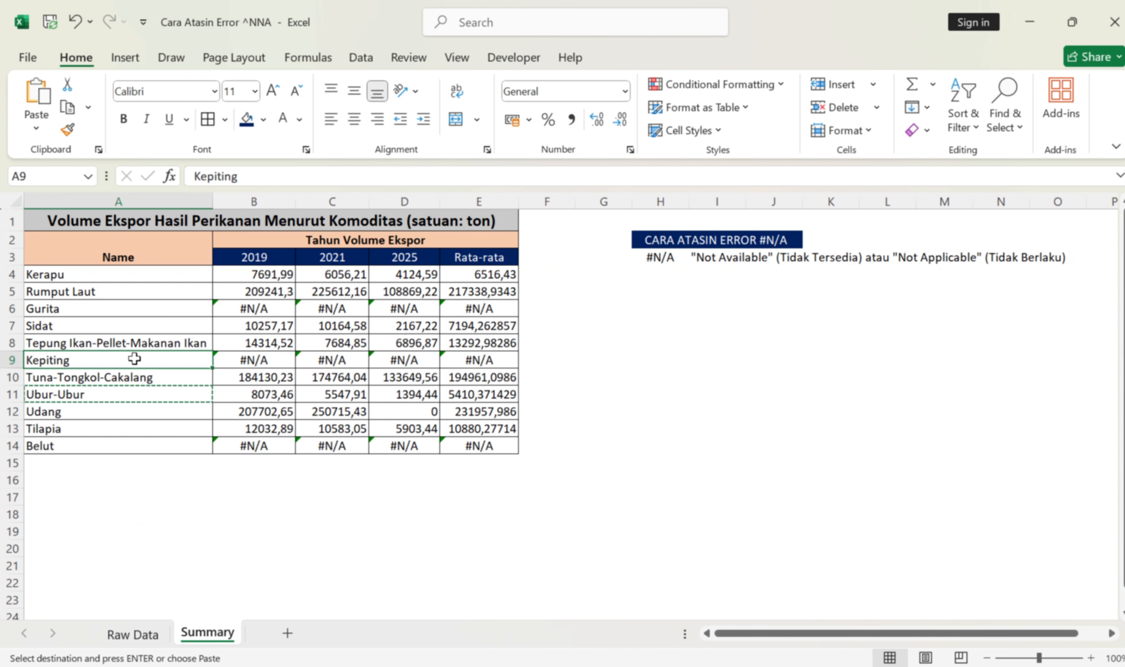
{"action": "key", "text": "ctrl+c"}
{"action": "left_click", "coordinate": [133, 634]}
{"action": "key", "text": "ctrl+f"}
{"action": "key", "text": "ctrl+v"}
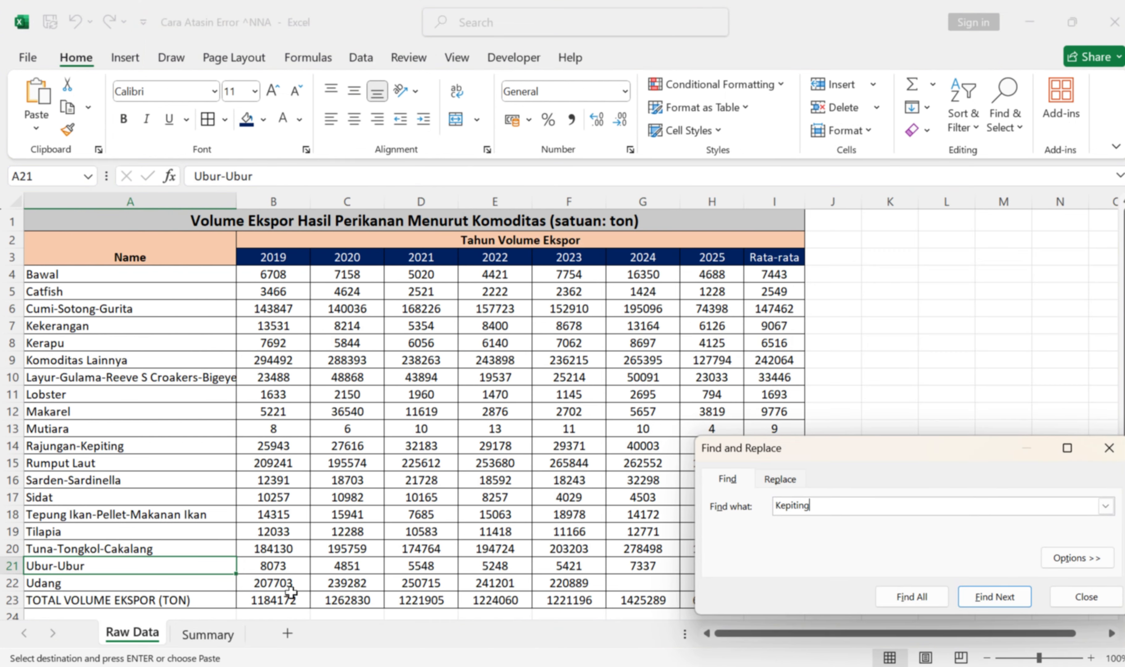
{"action": "key", "text": "Return"}
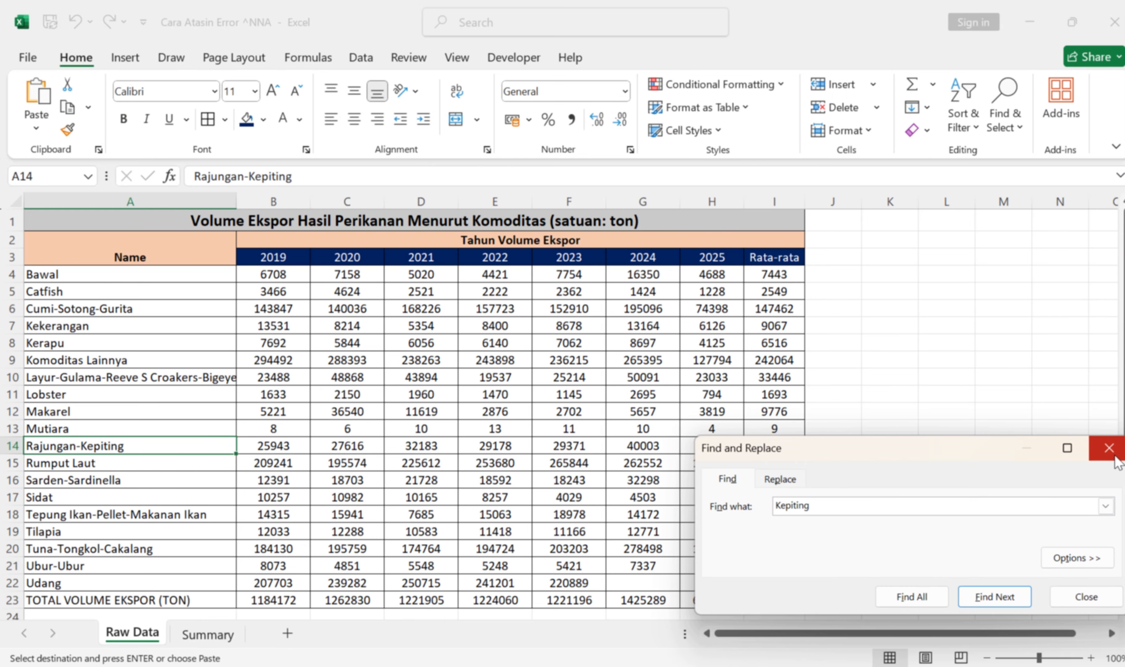
{"action": "left_click", "coordinate": [1109, 448]}
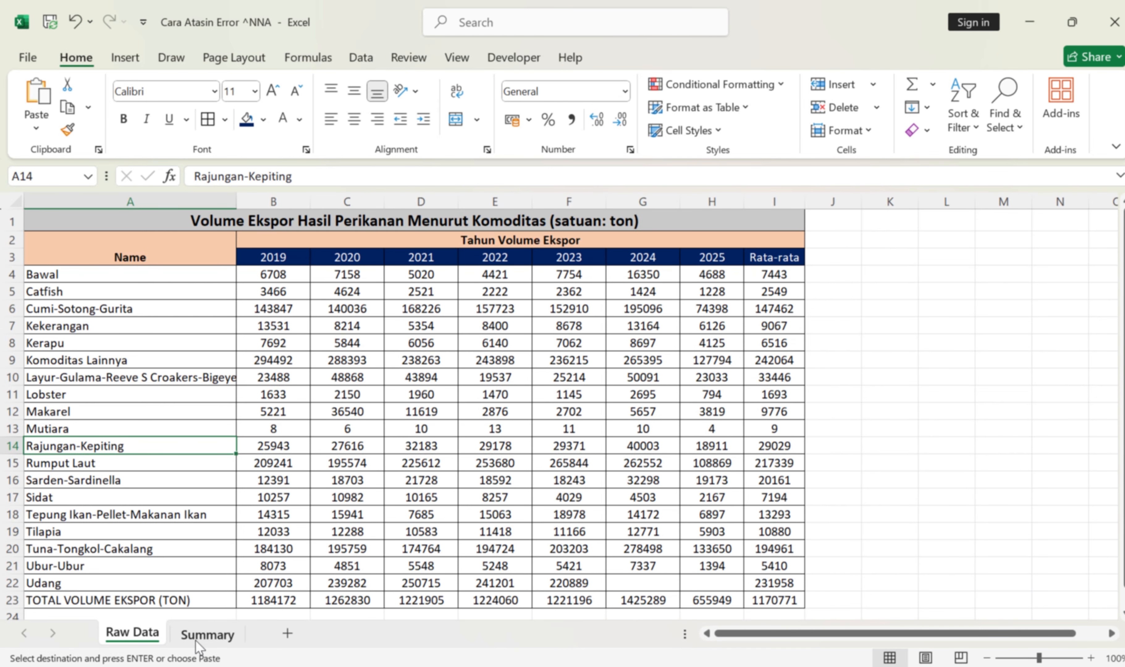
Step: Replace Kepiting in cell A9 of the Summary sheet with the name Rajungan-Kepiting copied from the Raw Data sheet
{"action": "left_click", "coordinate": [205, 634]}
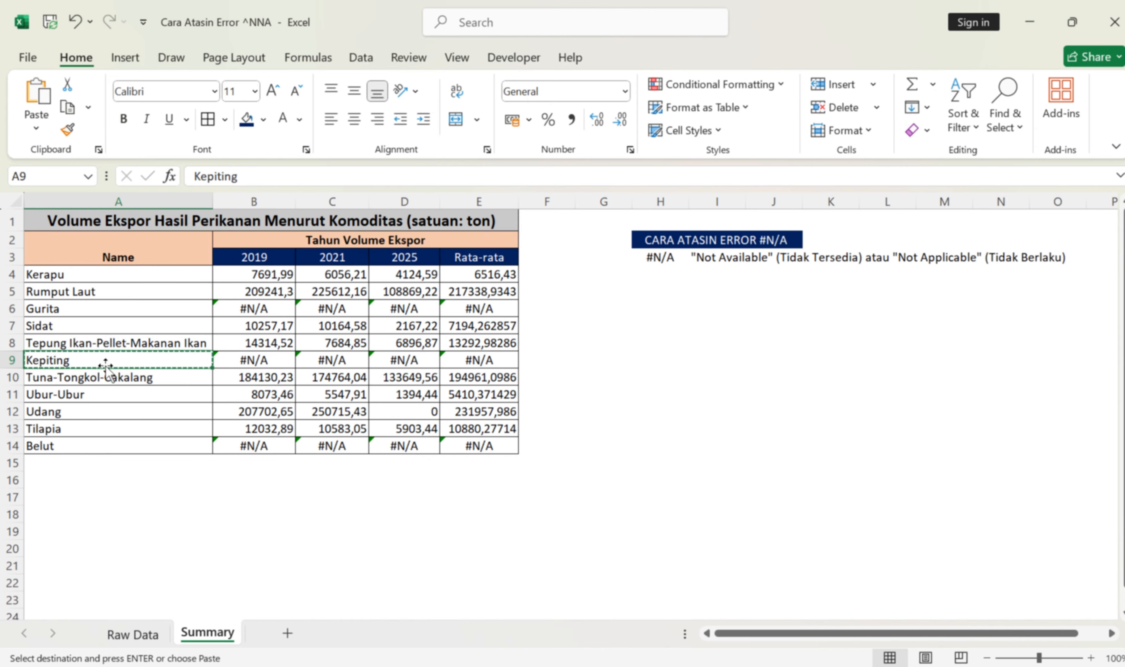
{"action": "key", "text": "ctrl+v"}
{"action": "left_click", "coordinate": [246, 381]}
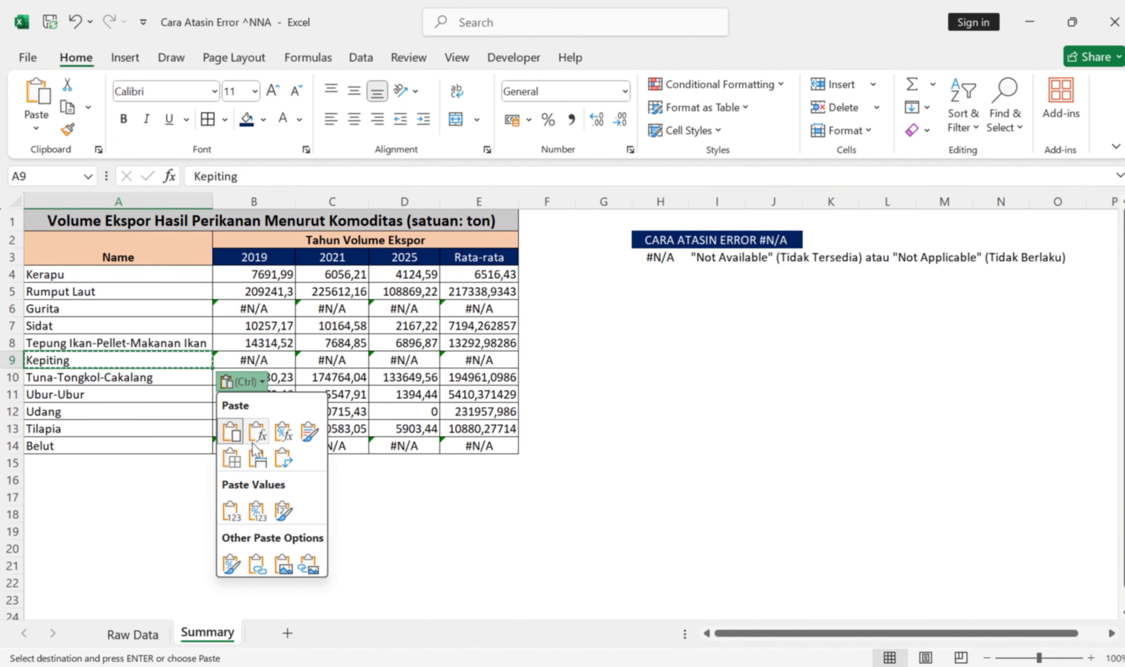
{"action": "left_click", "coordinate": [257, 511]}
{"action": "left_click", "coordinate": [133, 634]}
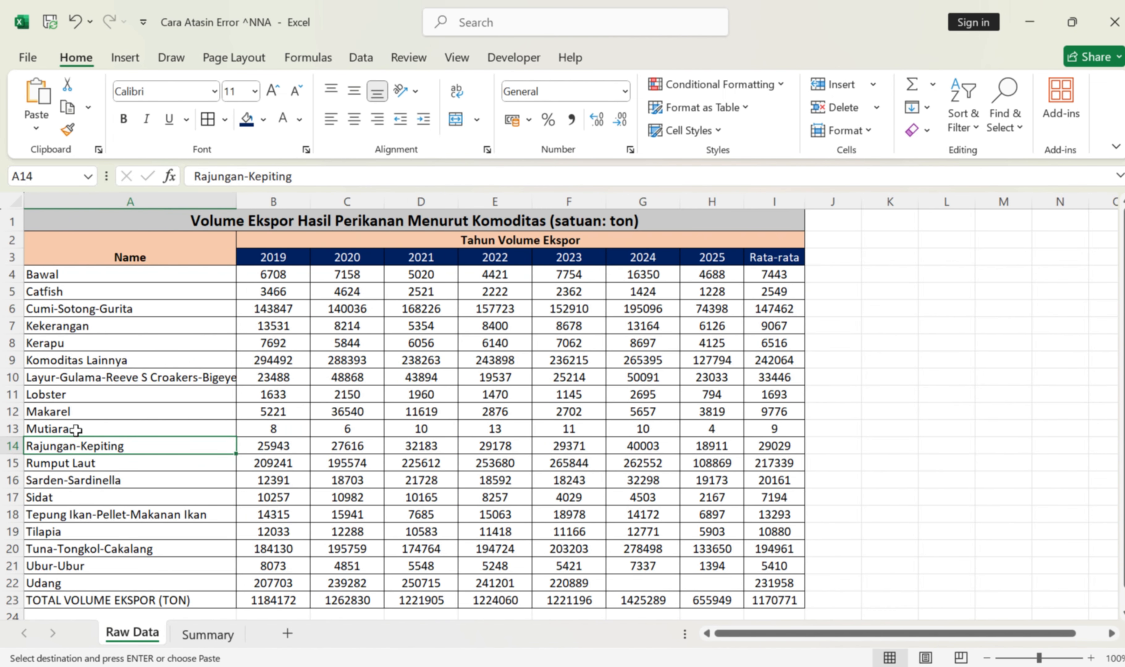
{"action": "key", "text": "ctrl+c"}
{"action": "left_click", "coordinate": [206, 635]}
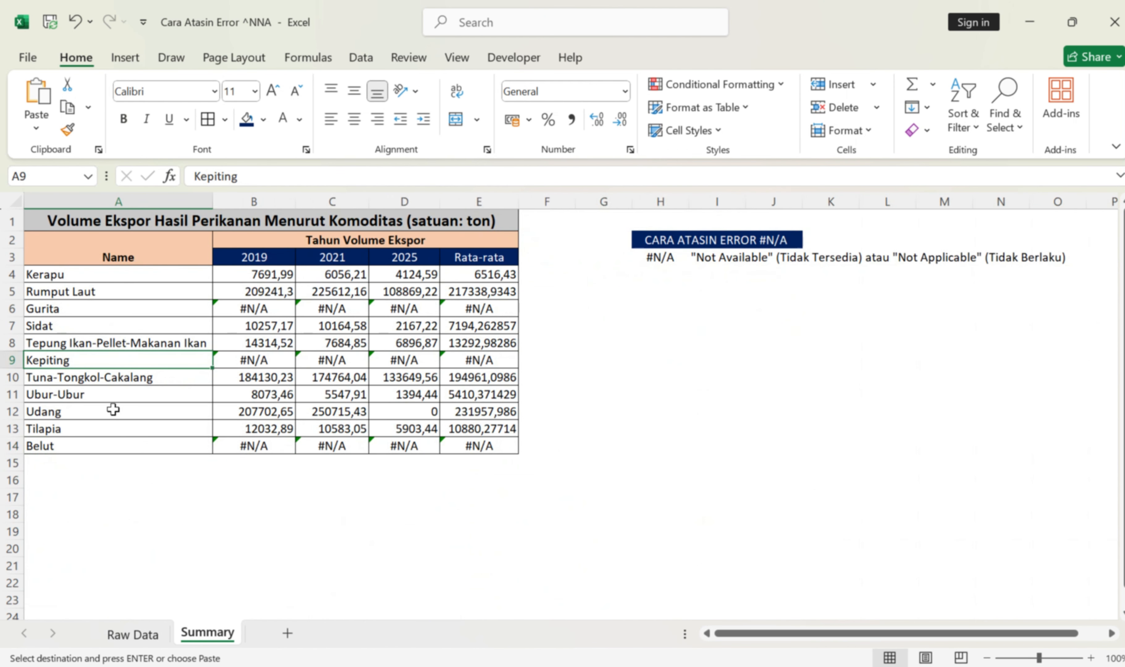
{"action": "key", "text": "ctrl+v"}
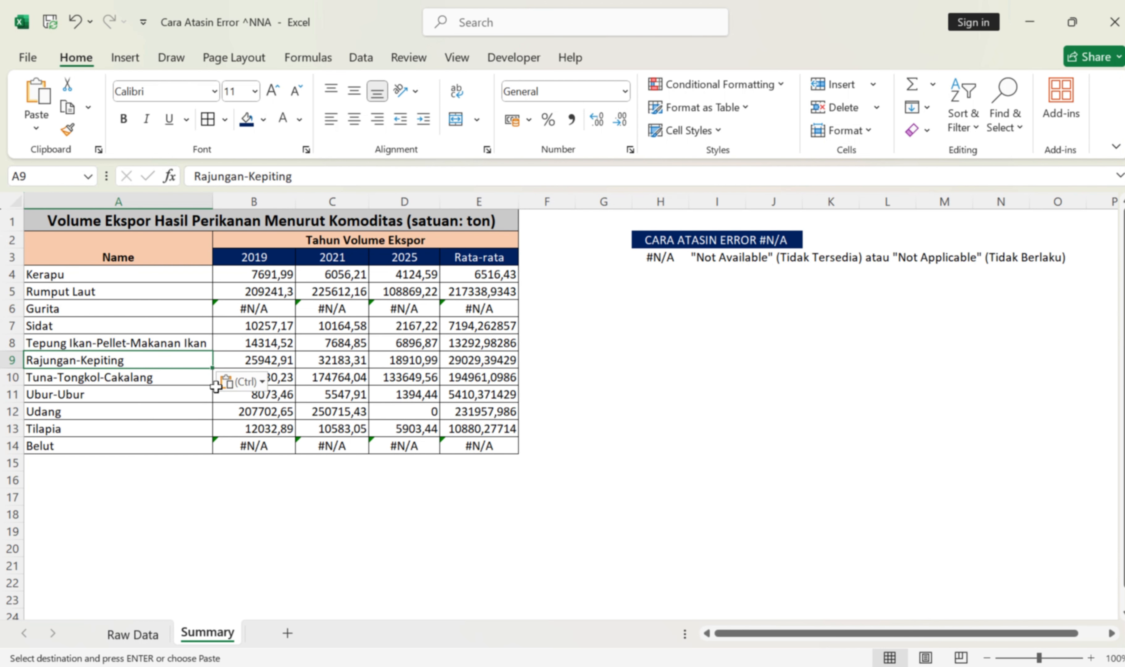
Step: Undo the name replacement in cell A9 of the Summary sheet
{"action": "left_click", "coordinate": [133, 635]}
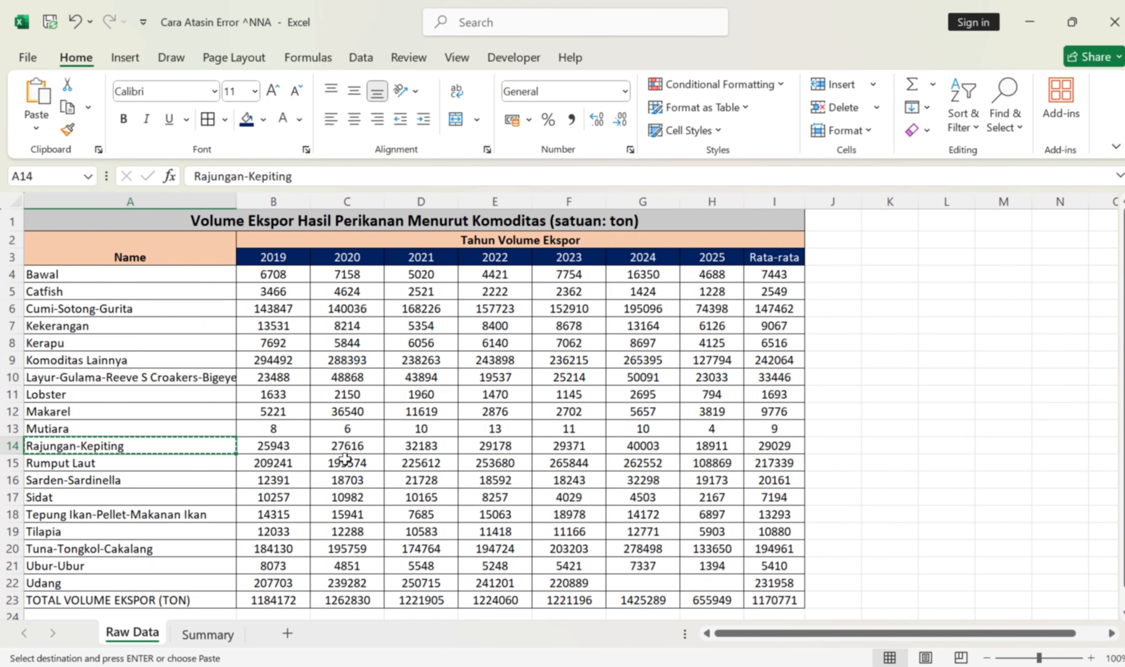
{"action": "key", "text": "ctrl+z"}
{"action": "left_click", "coordinate": [618, 411]}
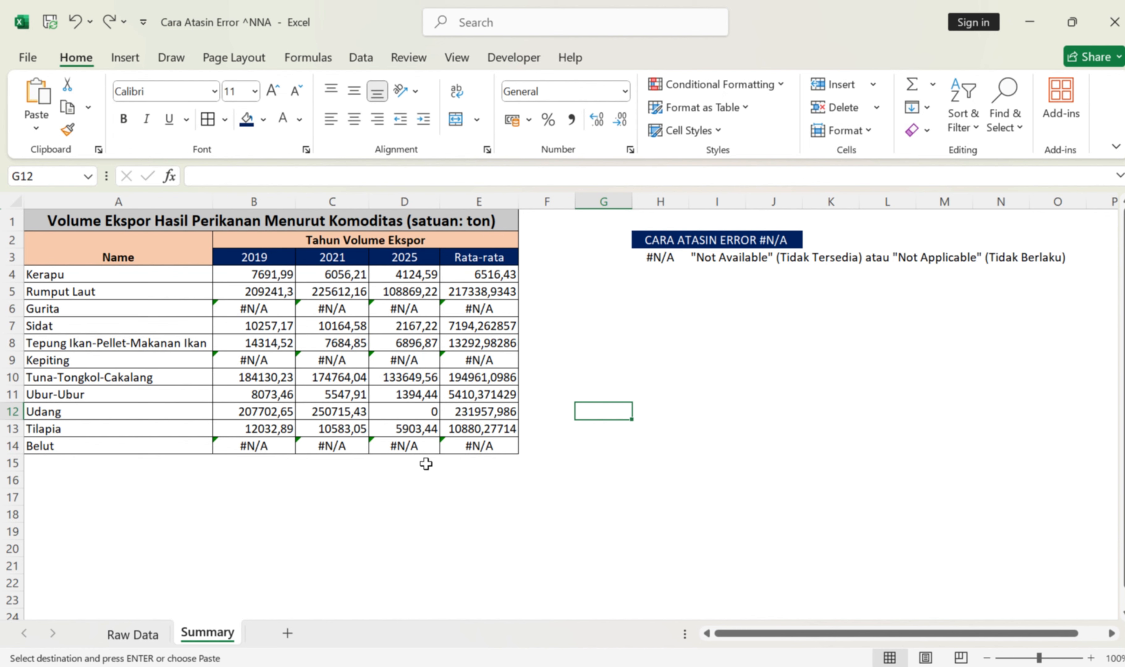
Step: Wrap the VLOOKUP formula in cell B6 in IFERROR with "-" as the value returned on error
{"action": "left_click", "coordinate": [259, 306]}
{"action": "double_click", "coordinate": [260, 306]}
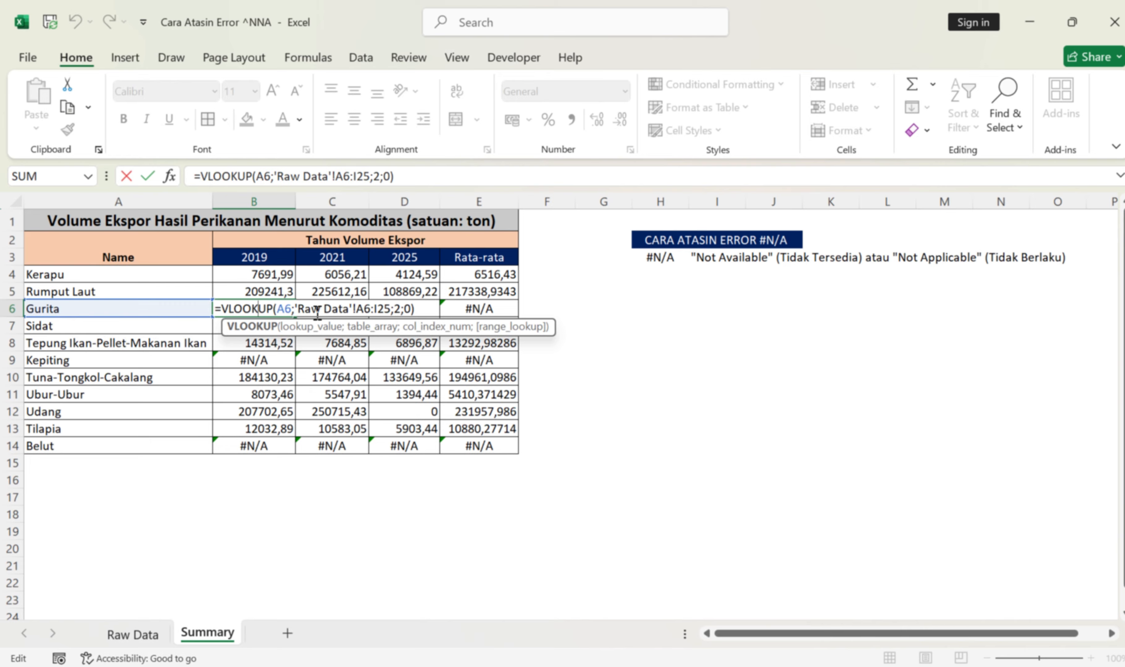
{"action": "left_click", "coordinate": [222, 308]}
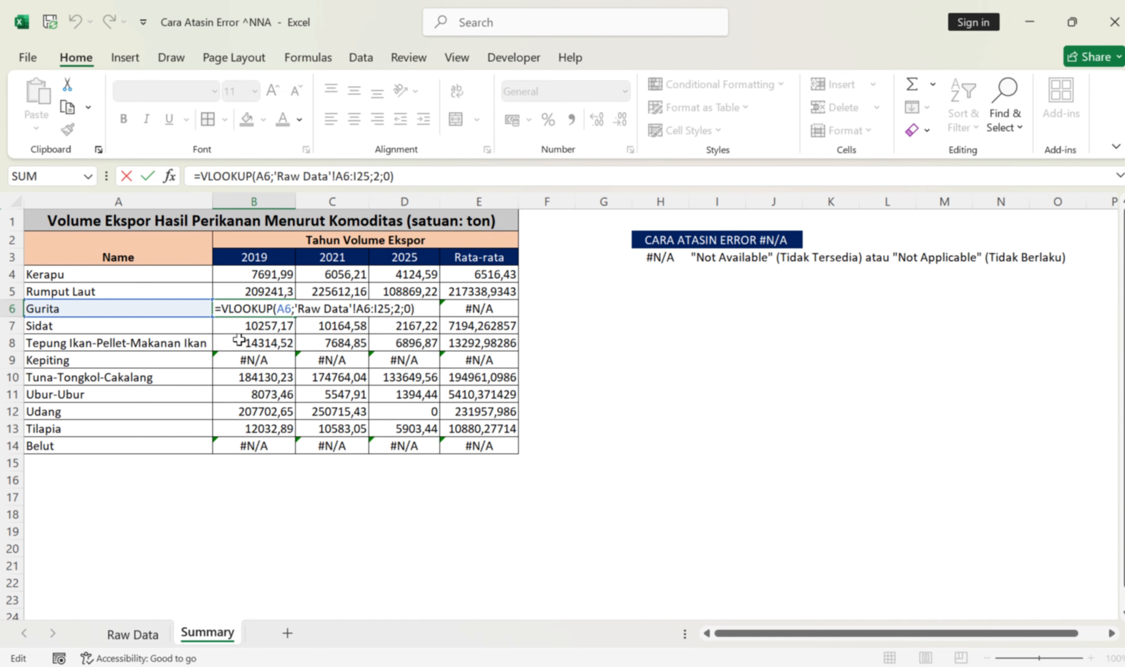
{"action": "type", "text": "IFe"}
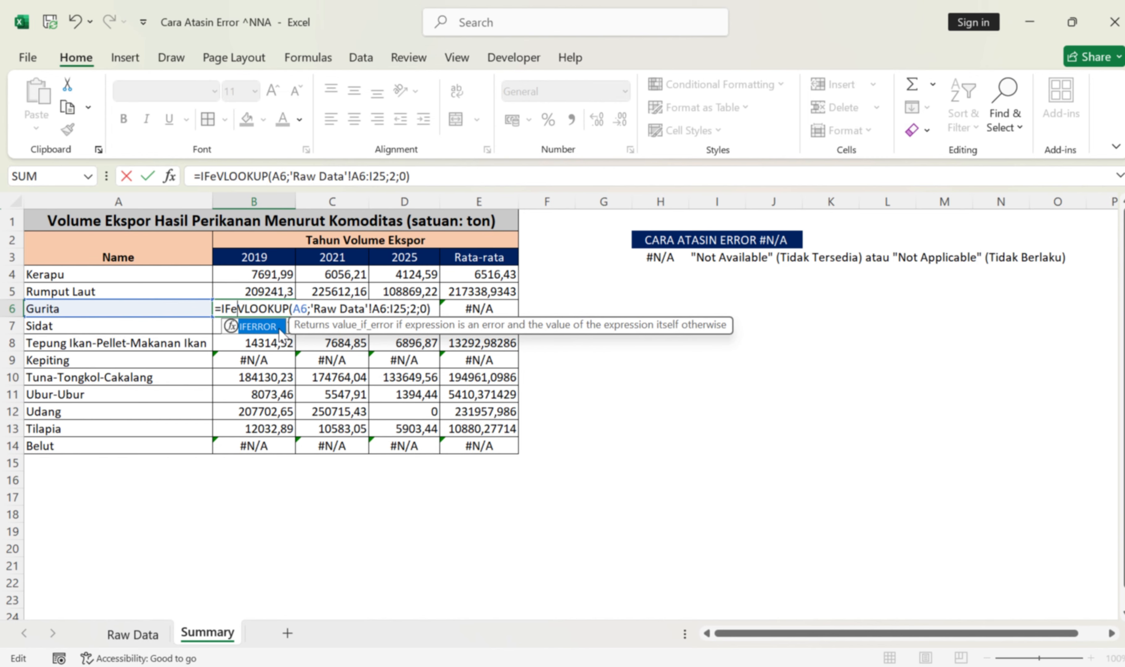
{"action": "double_click", "coordinate": [278, 327]}
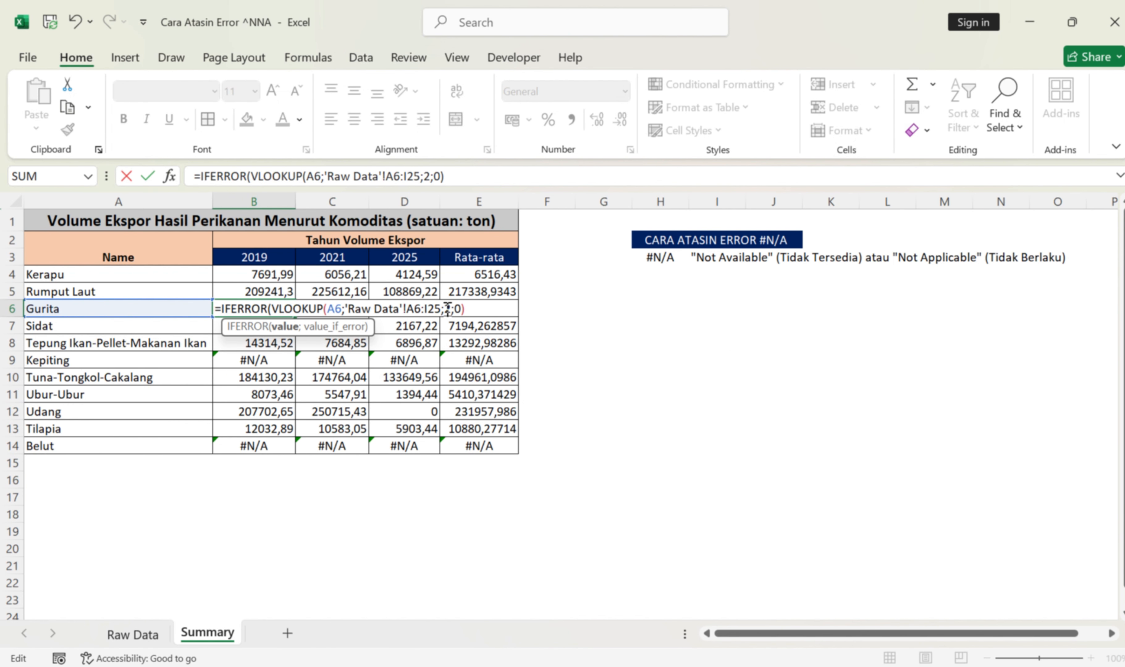
{"action": "left_click", "coordinate": [462, 308]}
{"action": "type", "text": ";\"-"}
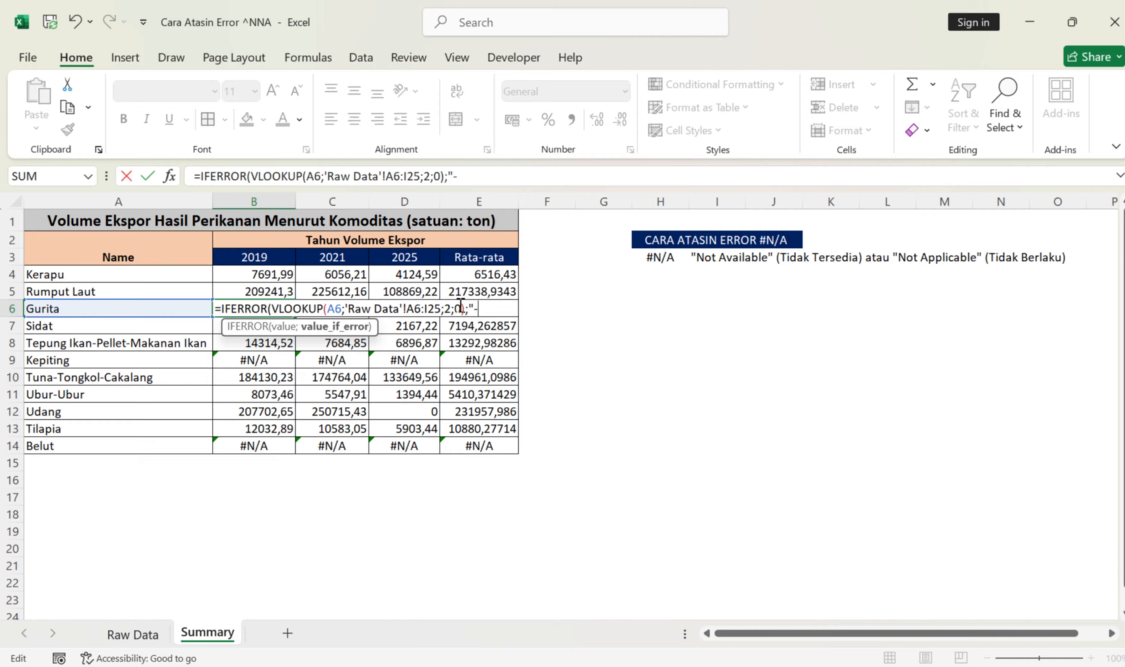
{"action": "type", "text": ")"}
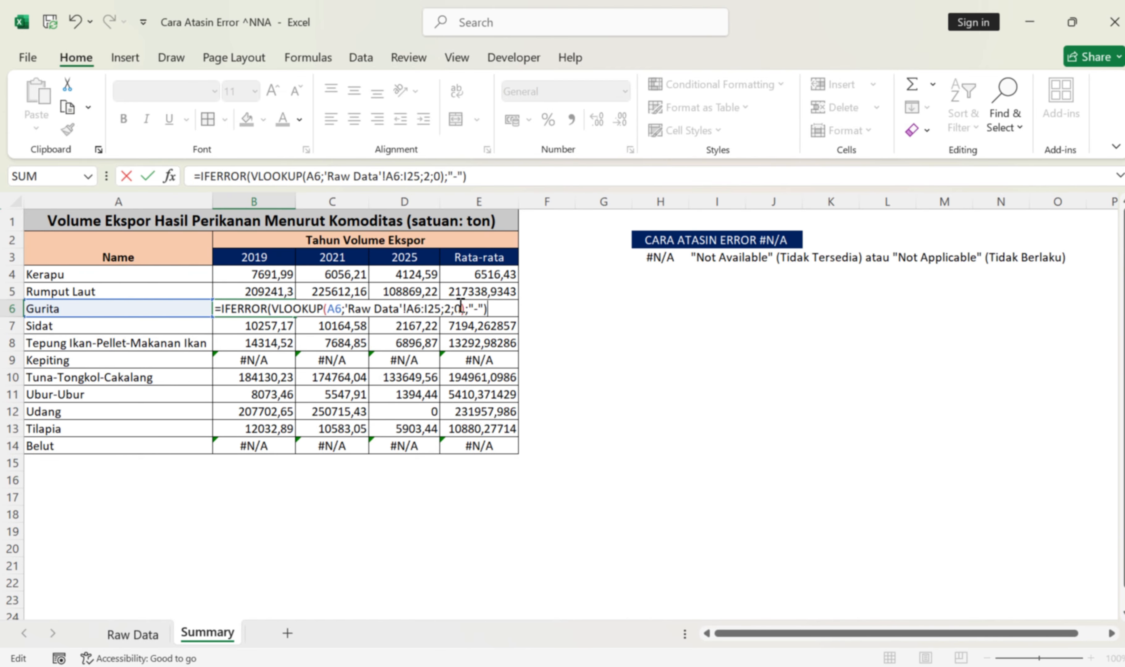
{"action": "key", "text": "Return"}
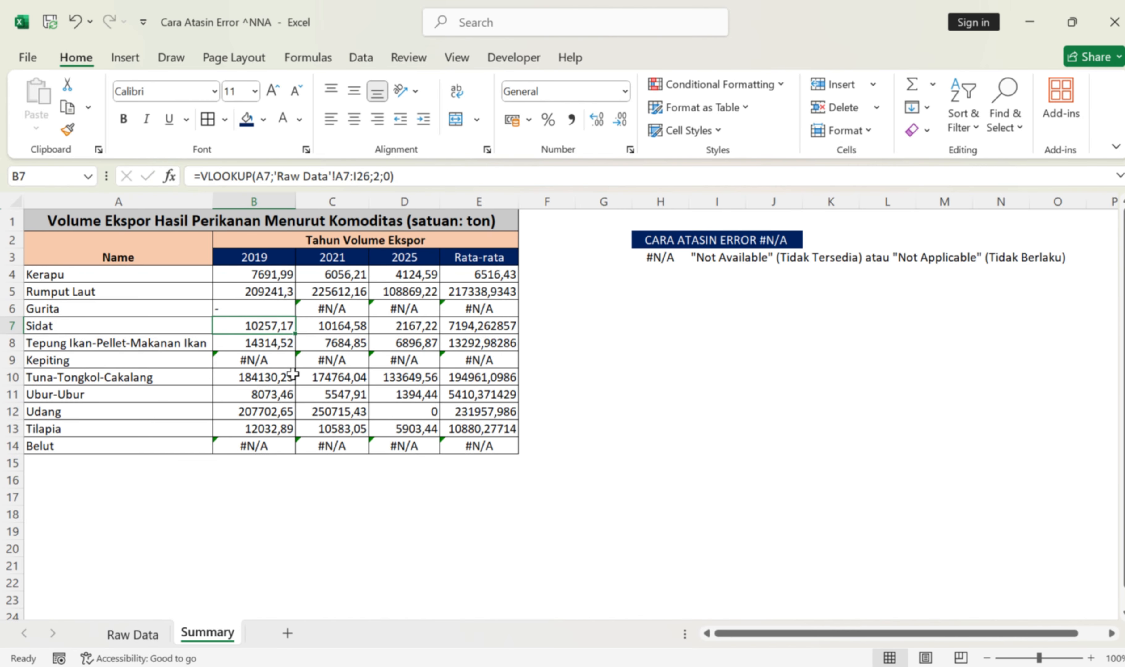
Step: Review the IFERROR formula in cell B6 and check the names on the Raw Data sheet again
{"action": "left_click", "coordinate": [236, 308]}
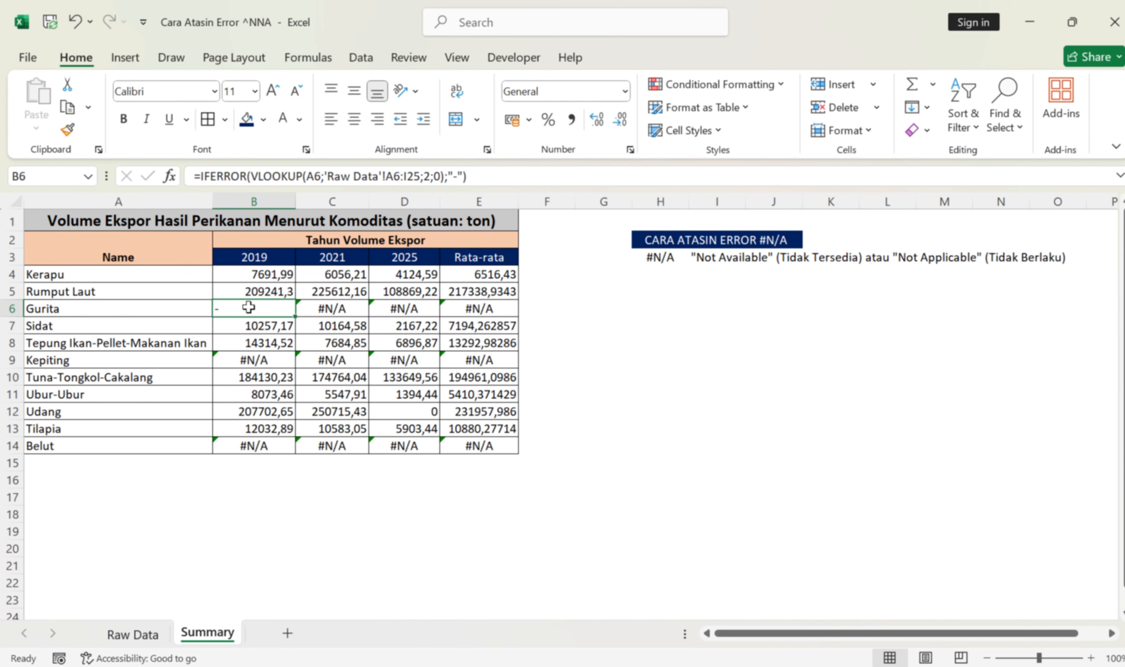
{"action": "left_click", "coordinate": [134, 635]}
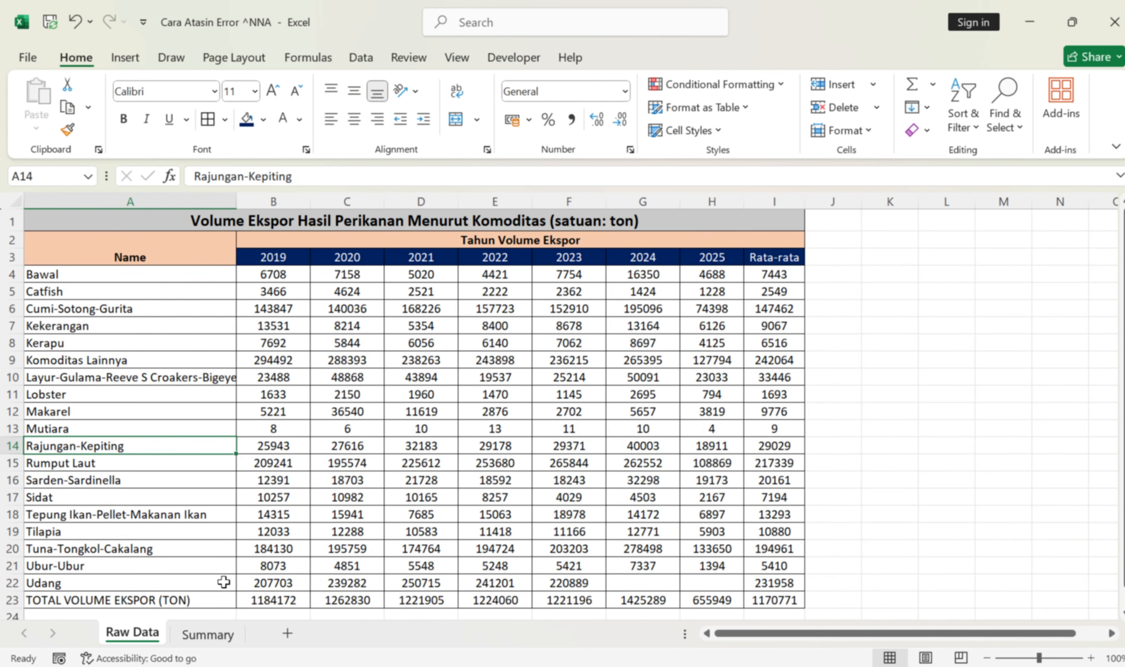
{"action": "left_click", "coordinate": [208, 632]}
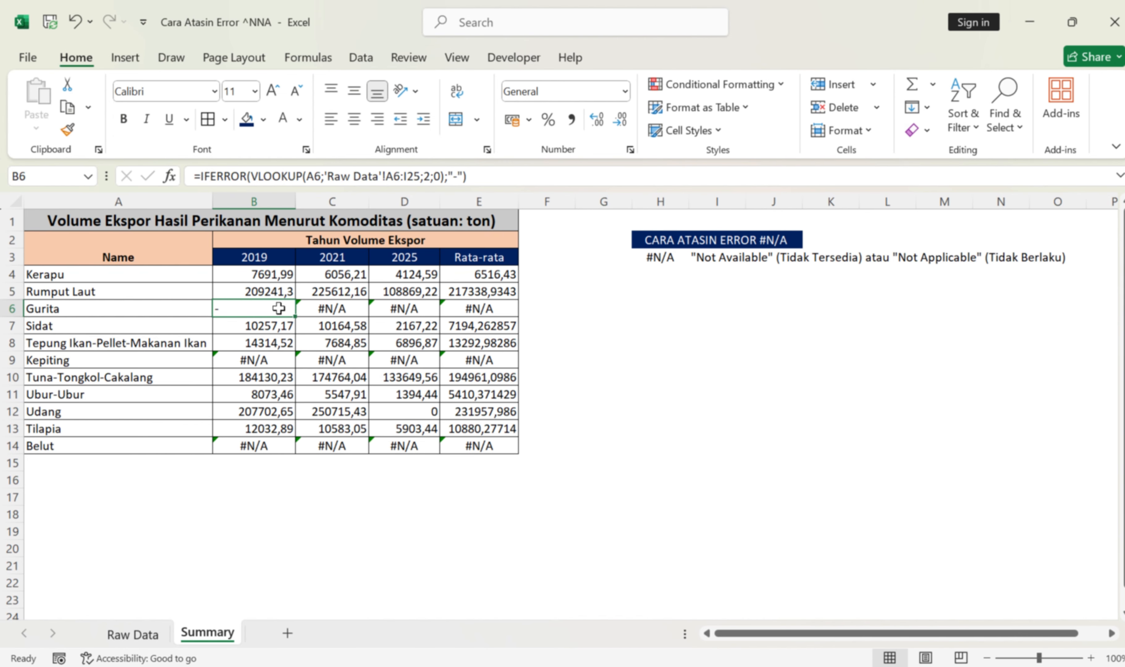
{"action": "left_click_drag", "start_coordinate": [201, 176], "coordinate": [247, 175]}
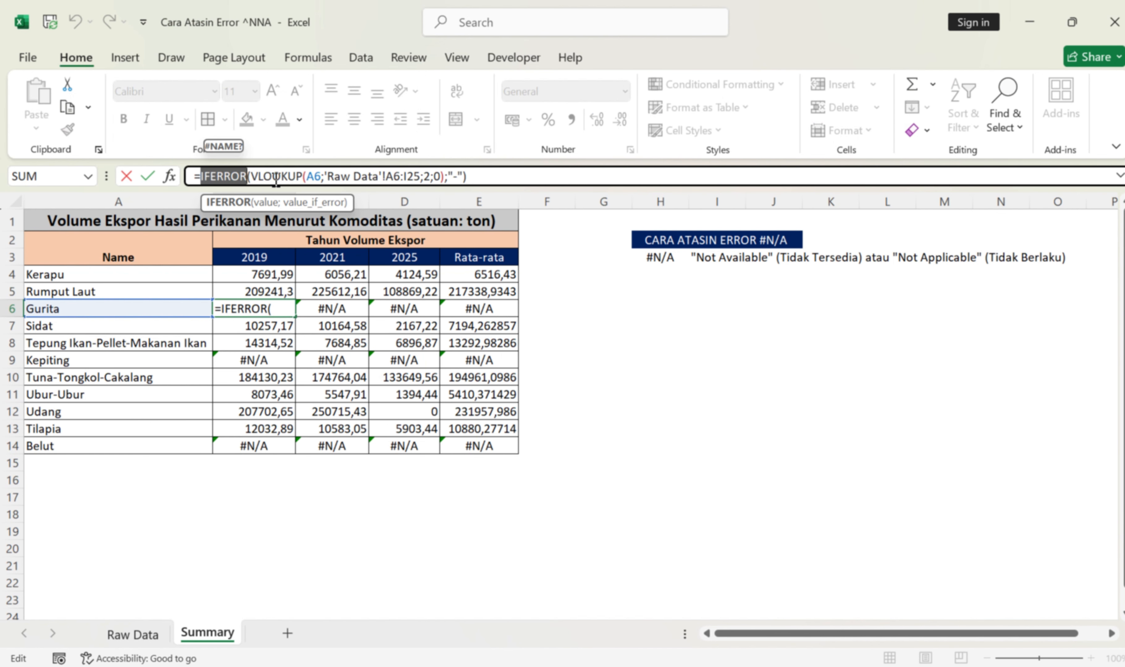
{"action": "key", "text": "Return"}
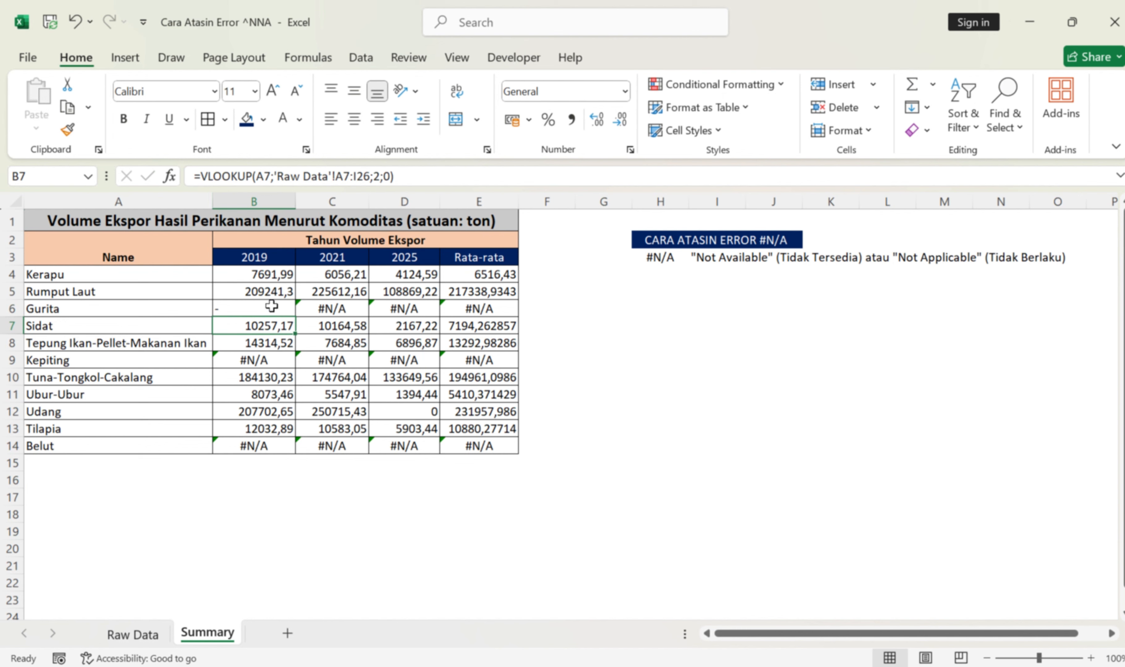
{"action": "left_click", "coordinate": [282, 307]}
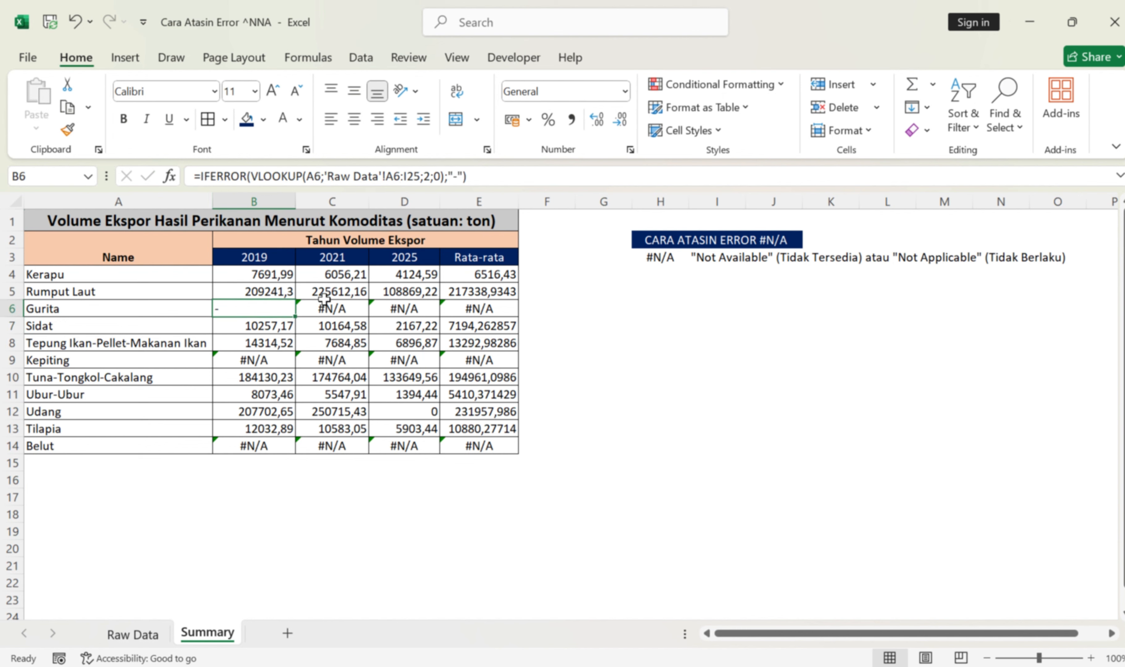
{"action": "left_click", "coordinate": [479, 172]}
{"action": "left_click_drag", "start_coordinate": [480, 173], "coordinate": [156, 173]}
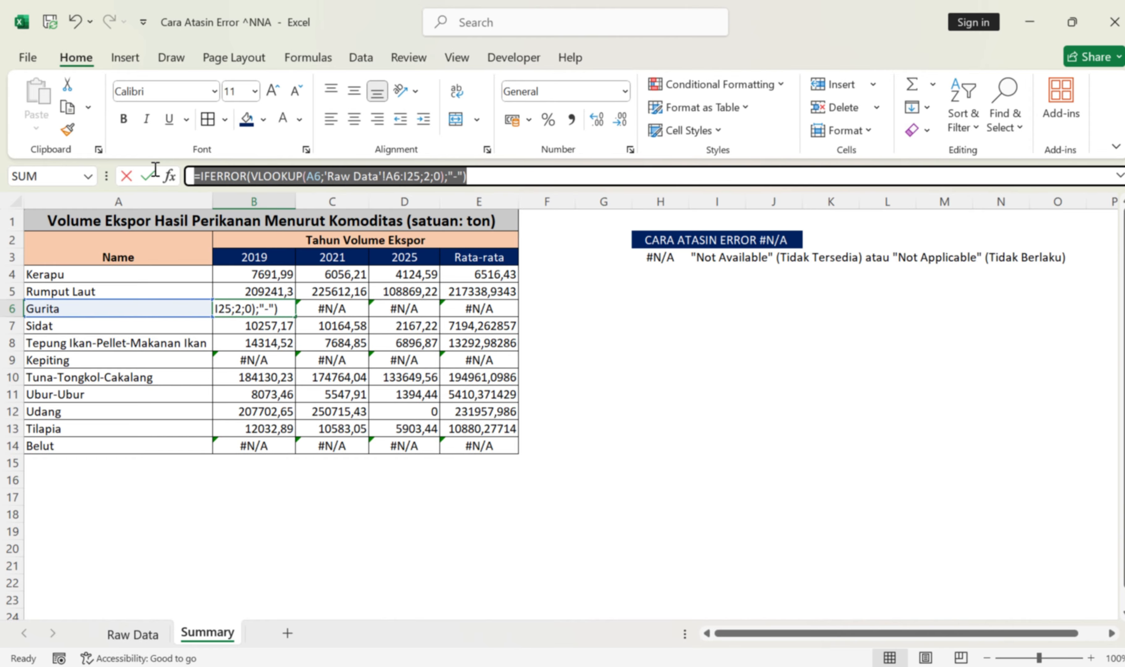
{"action": "left_click", "coordinate": [359, 327]}
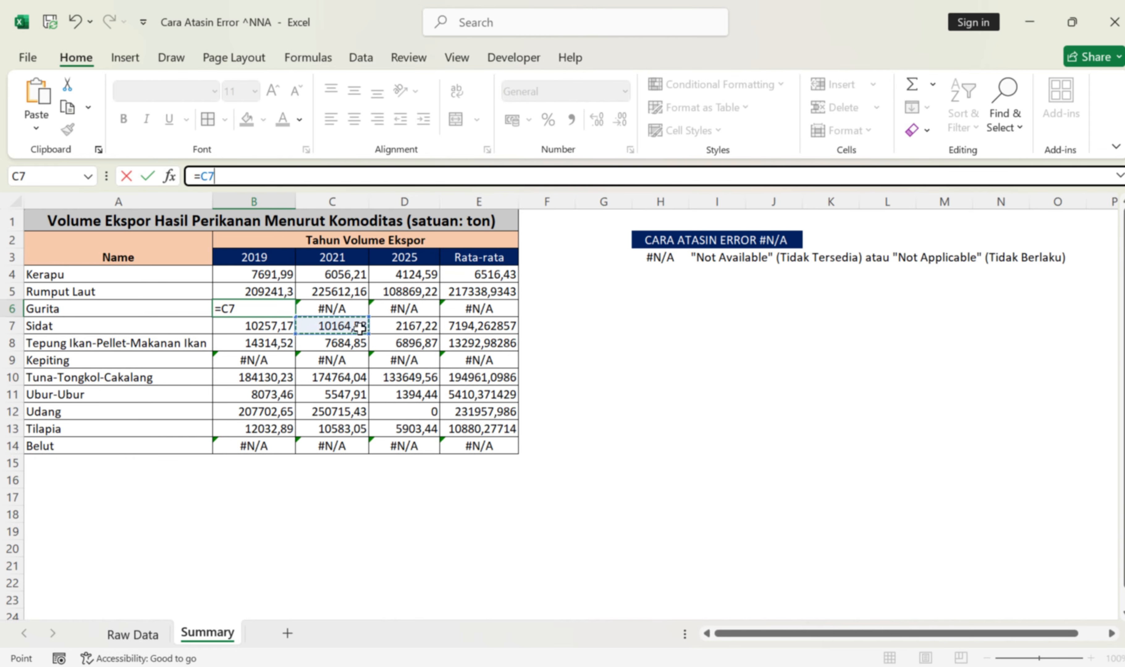
{"action": "key", "text": "Return"}
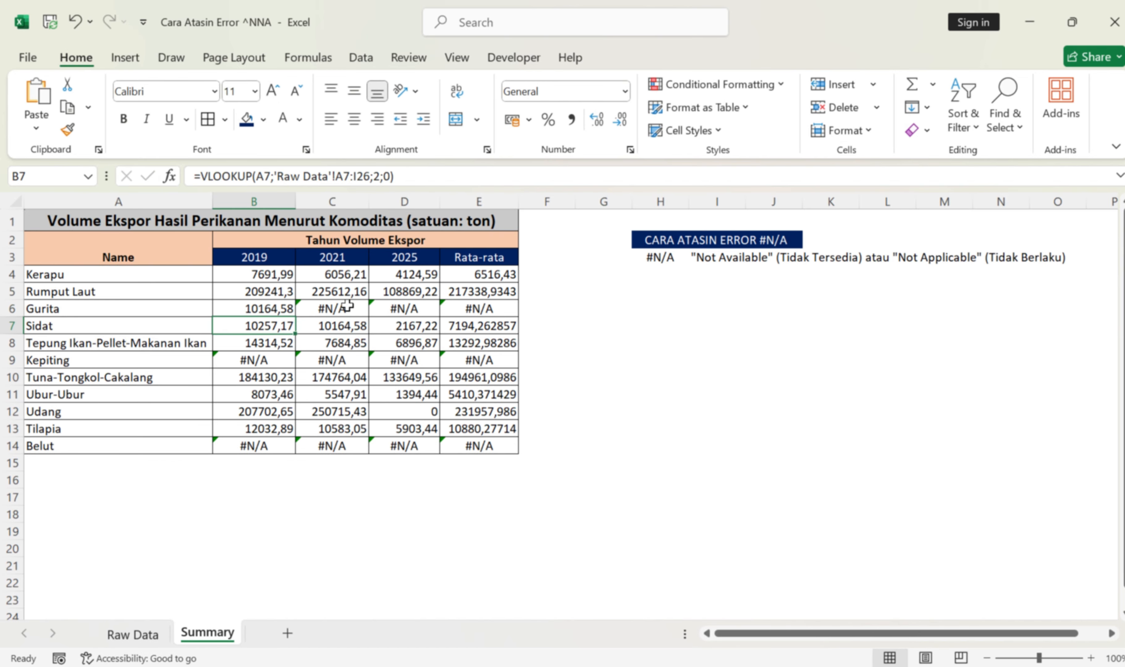
{"action": "key", "text": "ctrl+z"}
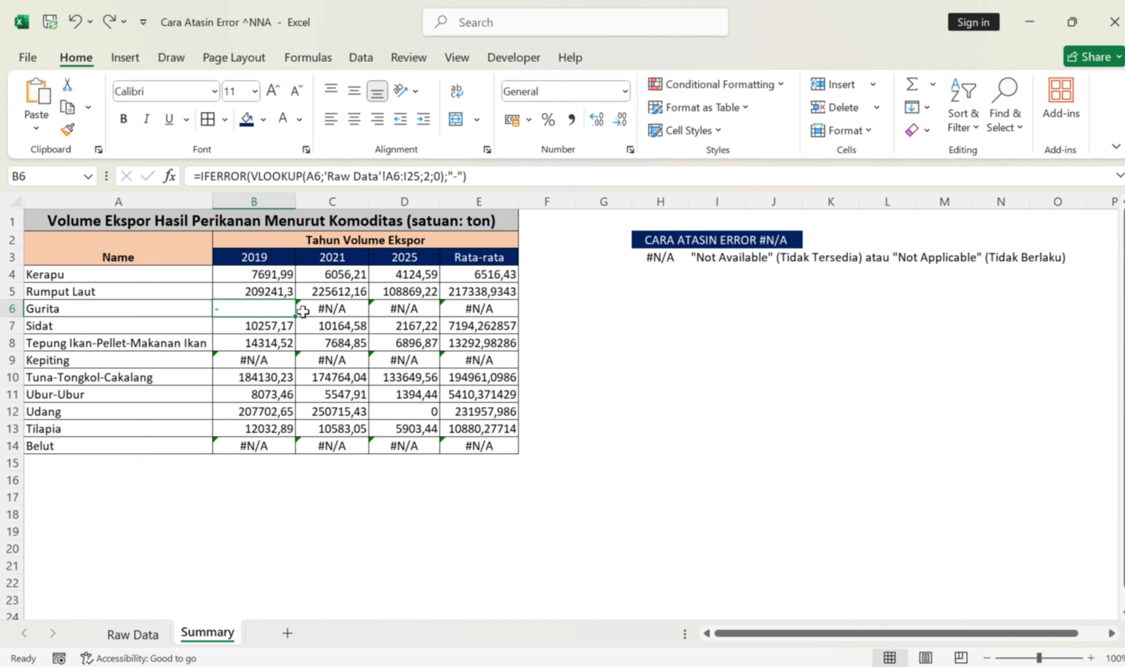
Step: Wrap the VLOOKUP formula in cell C6 in IFERROR with "-" as the value returned on error
{"action": "left_click", "coordinate": [320, 306]}
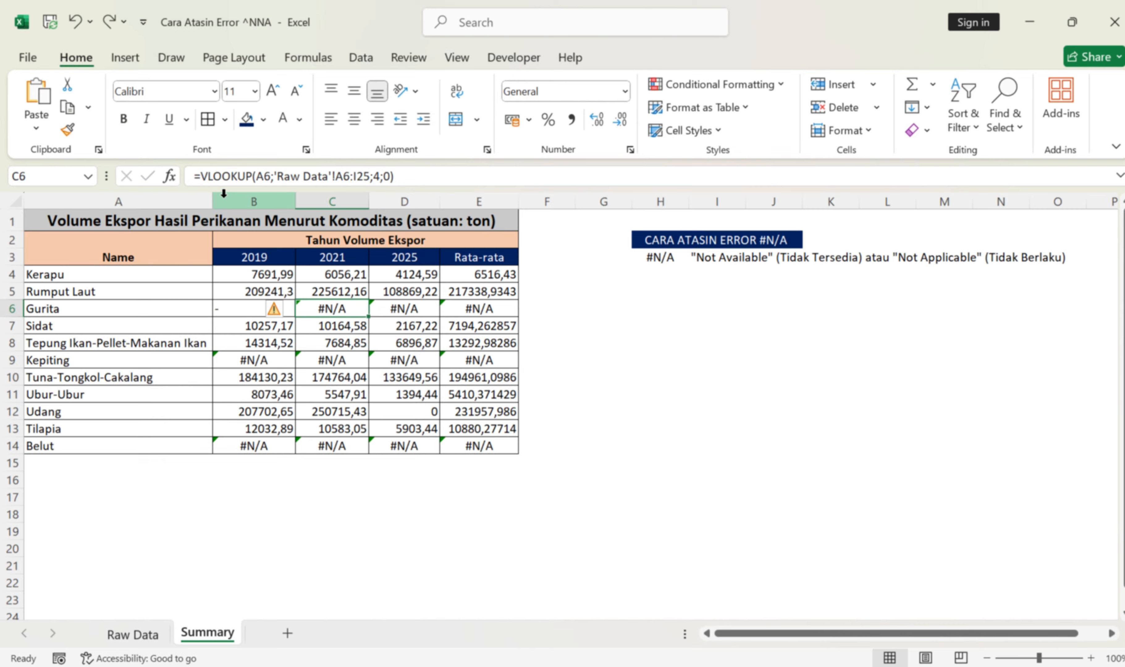
{"action": "left_click", "coordinate": [201, 176]}
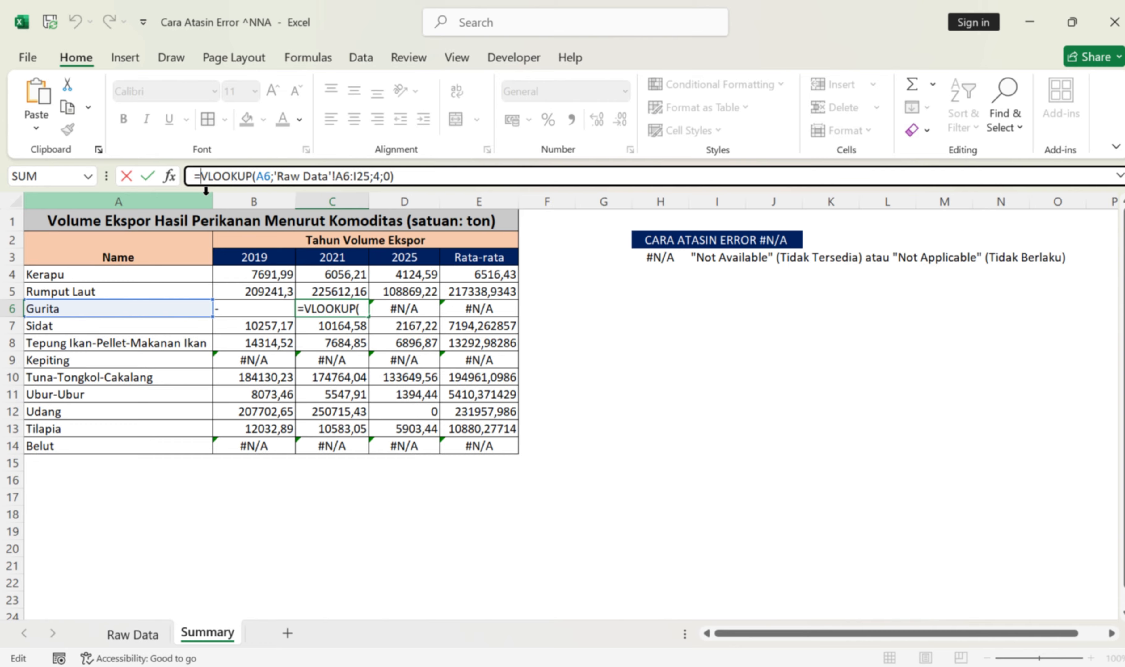
{"action": "type", "text": "IFE"}
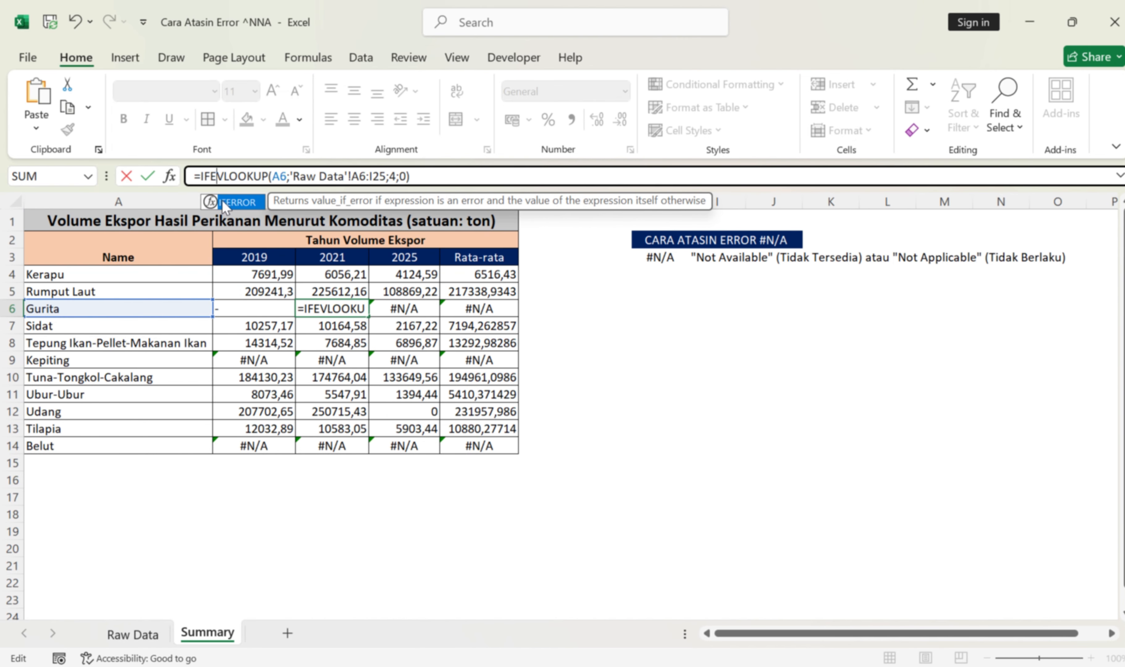
{"action": "double_click", "coordinate": [224, 202]}
{"action": "left_click", "coordinate": [455, 177]}
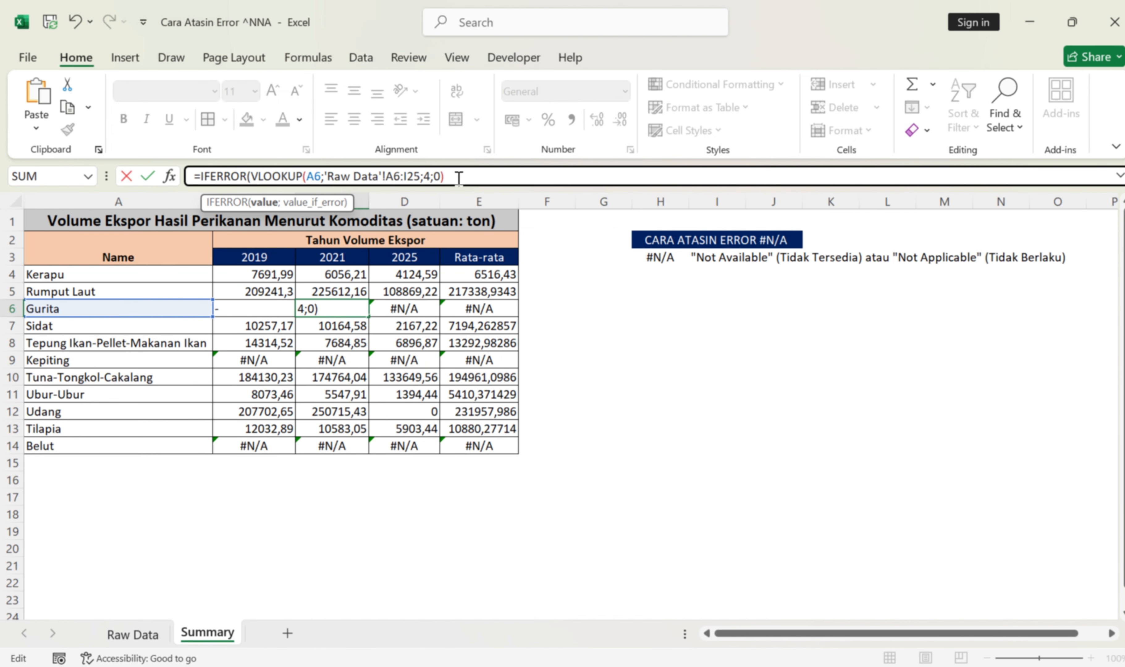
{"action": "type", "text": ";"}
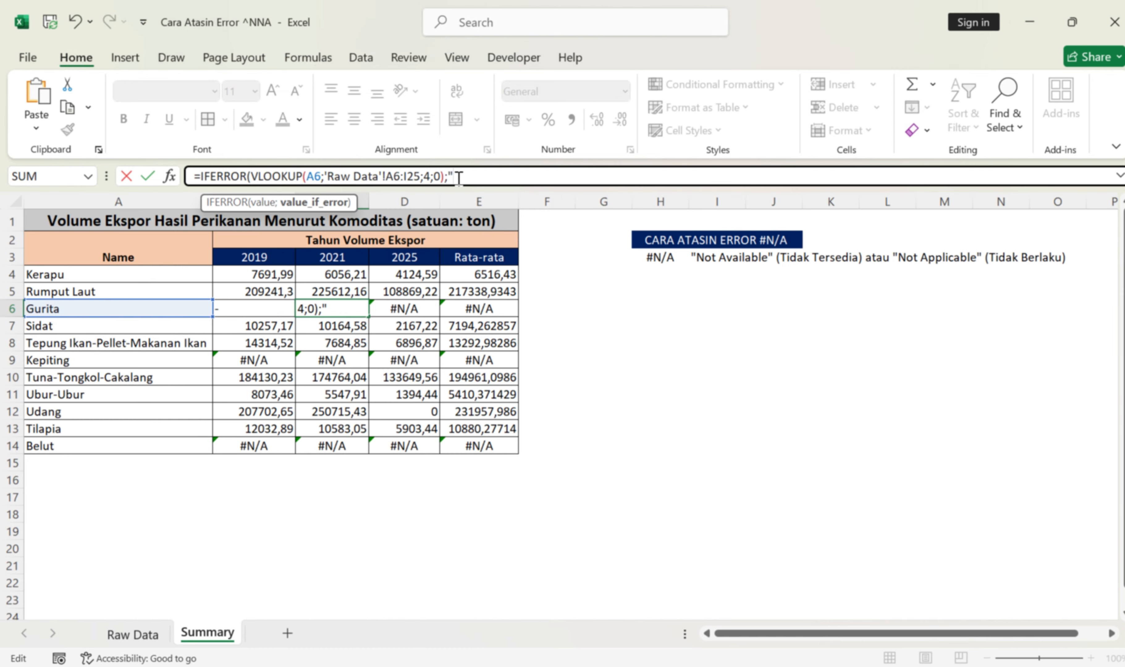
{"action": "type", "text": "\"-\")"}
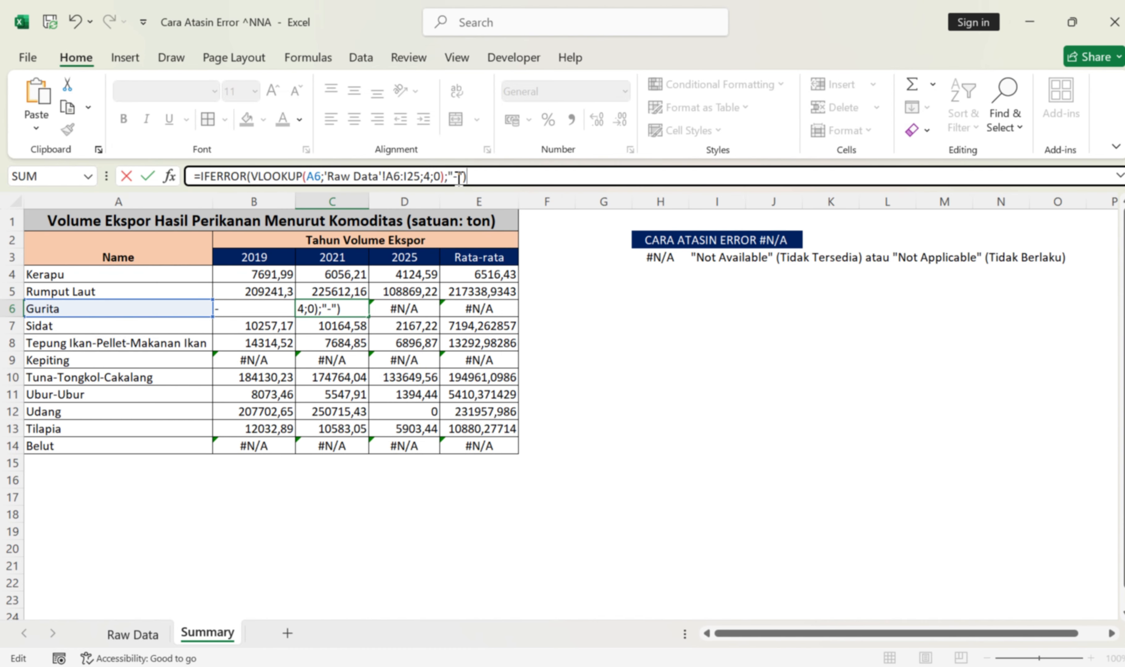
{"action": "key", "text": "Return"}
{"action": "left_click", "coordinate": [336, 310]}
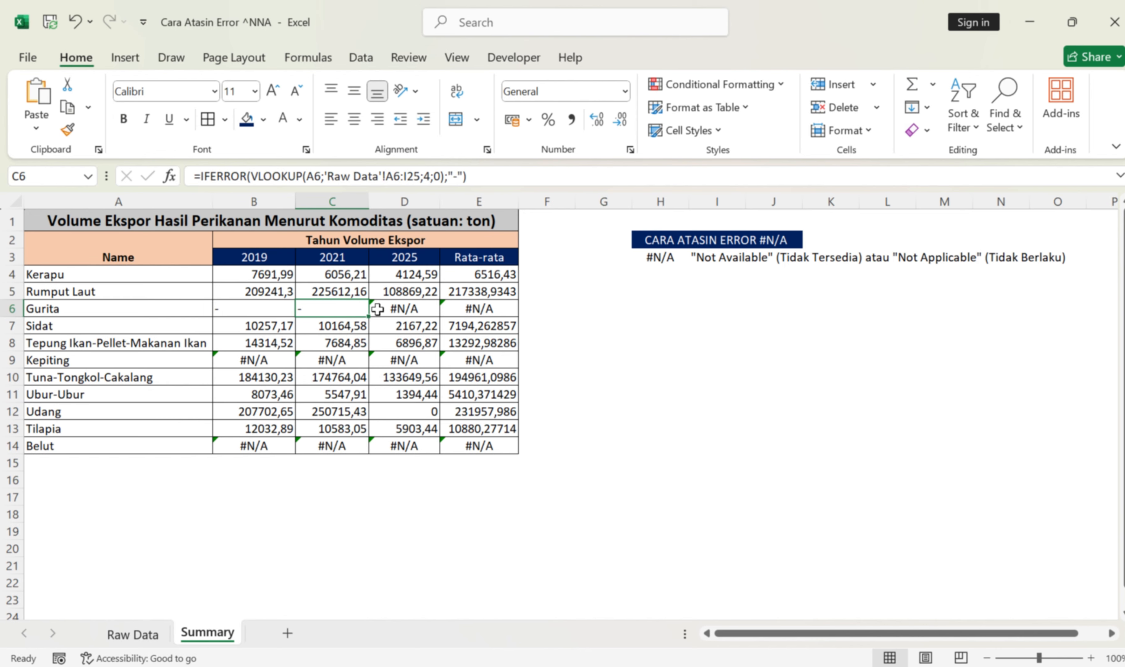
Step: Lock the lookup column as $A6 in the C6 formula and fill it across to cells D6 and E6
{"action": "left_click", "coordinate": [309, 174]}
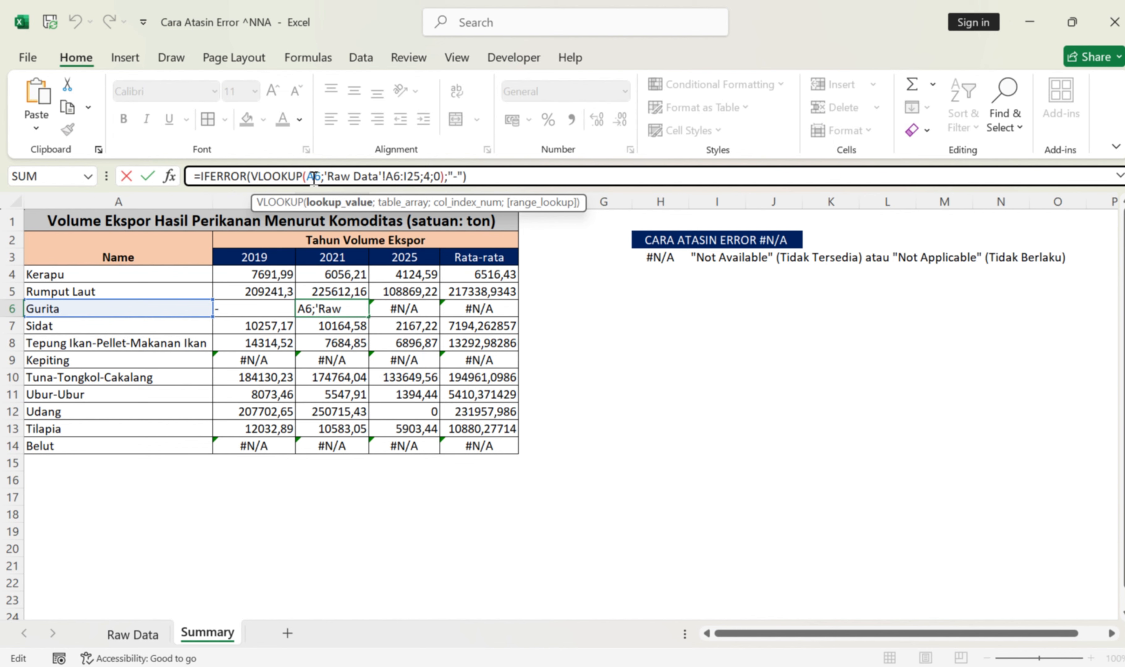
{"action": "type", "text": "$"}
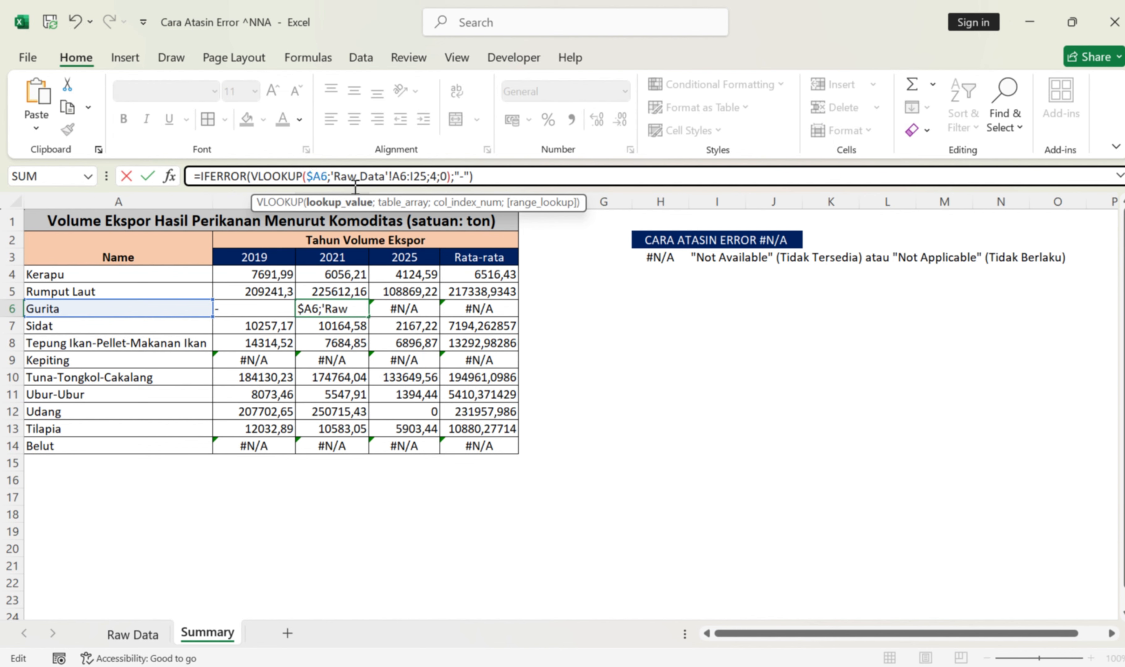
{"action": "key", "text": "Return"}
{"action": "left_click", "coordinate": [344, 310]}
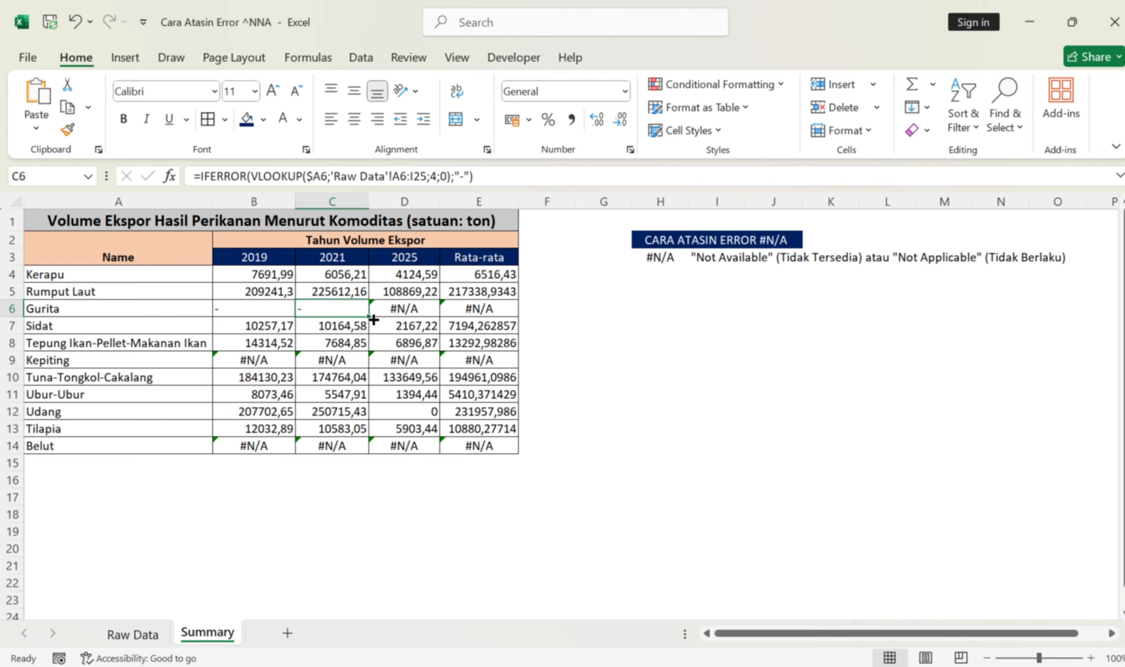
{"action": "left_click_drag", "start_coordinate": [374, 319], "coordinate": [458, 320]}
Step: Compare the D6 formula with the one in D5 and set its VLOOKUP column index to 8
{"action": "left_click", "coordinate": [410, 310]}
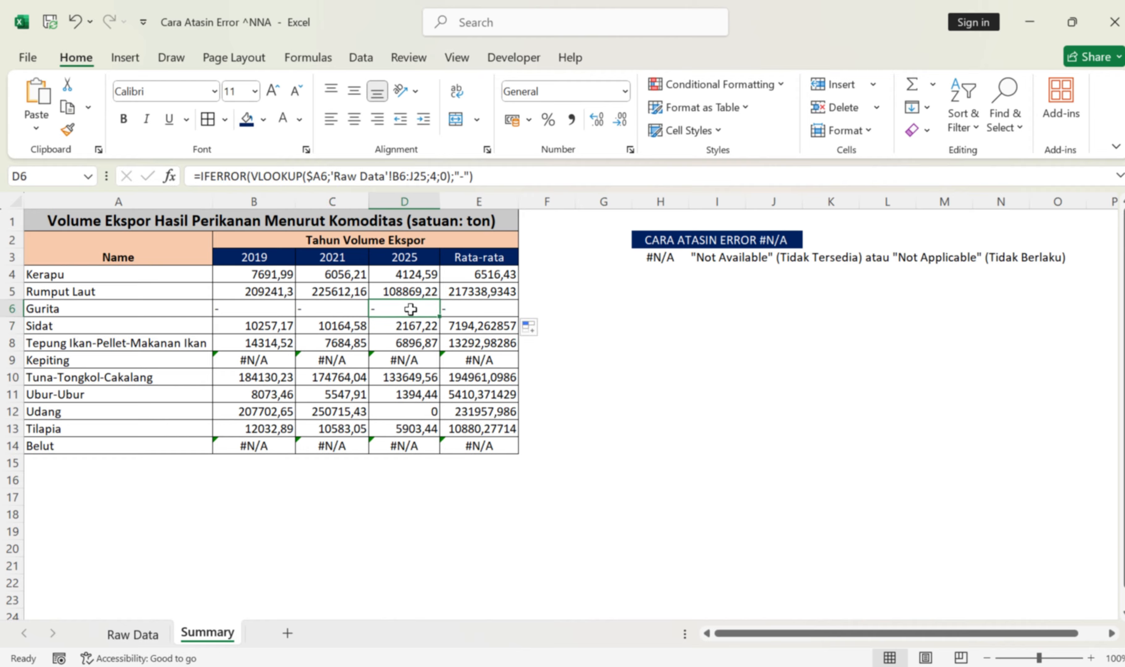
{"action": "double_click", "coordinate": [411, 310]}
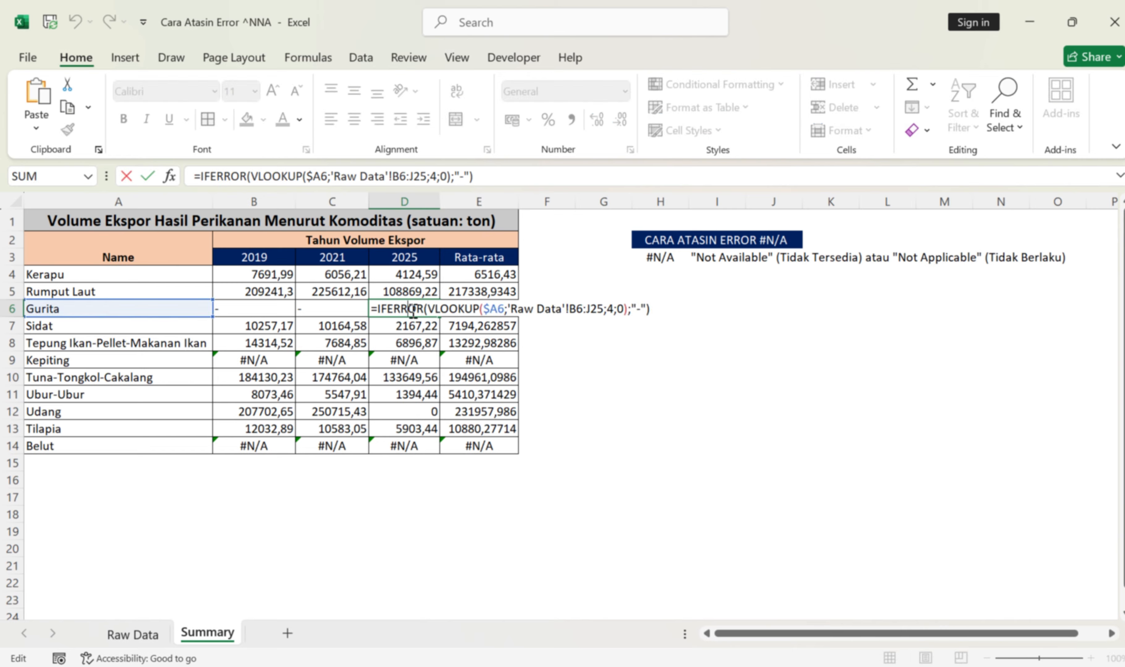
{"action": "left_click", "coordinate": [582, 292]}
{"action": "left_click", "coordinate": [337, 309]}
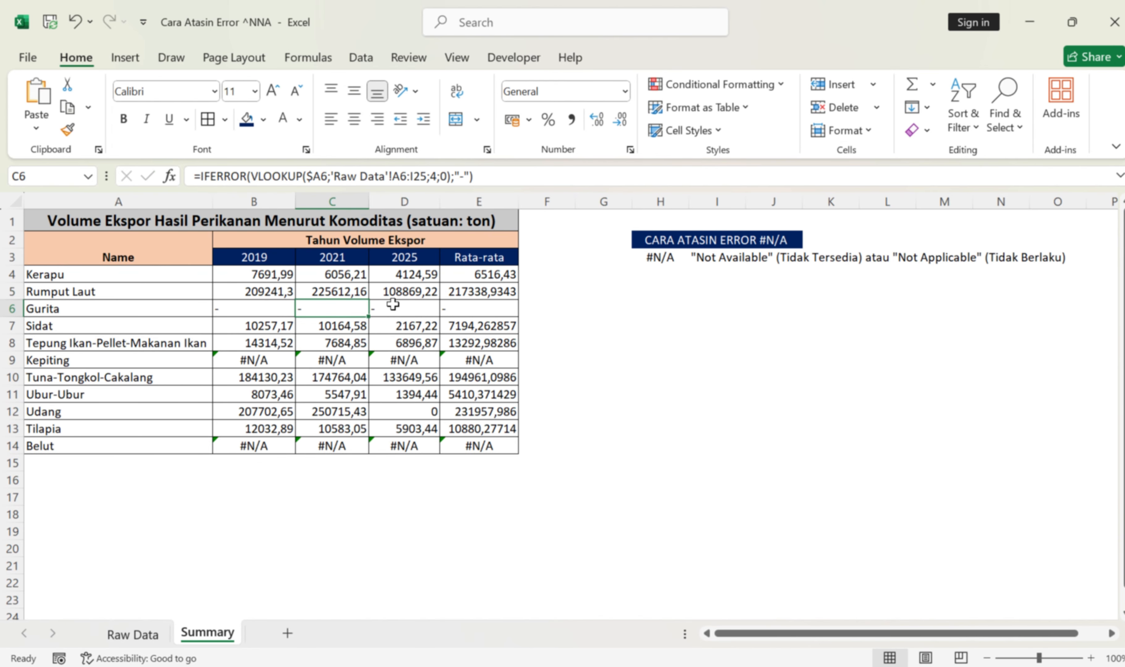
{"action": "left_click", "coordinate": [404, 306]}
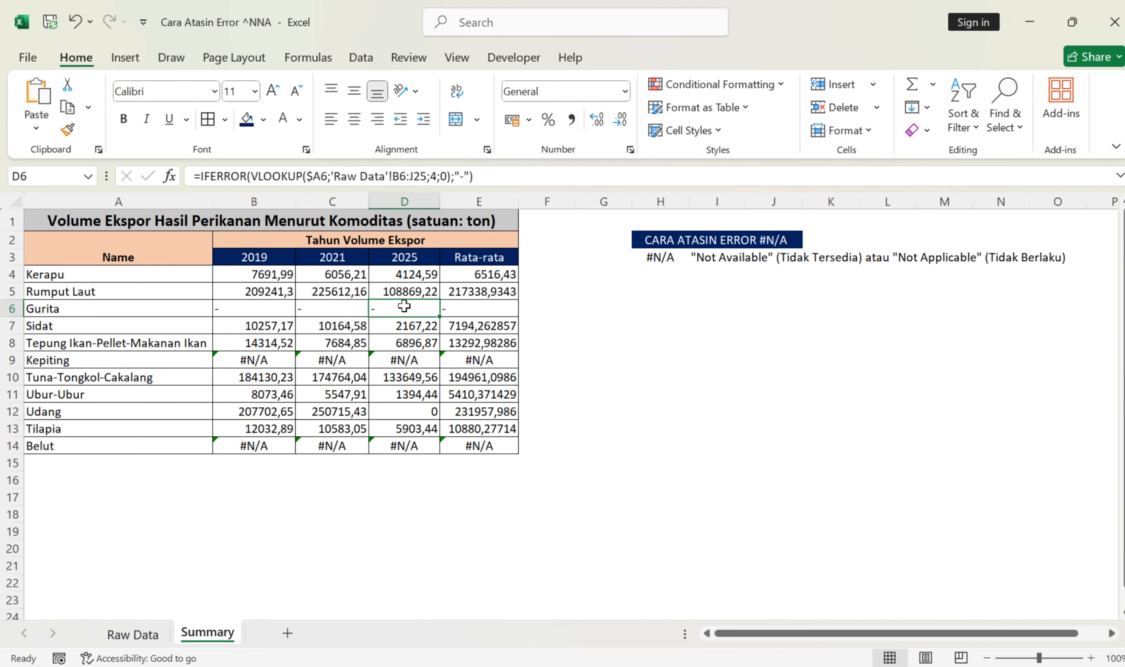
{"action": "left_click", "coordinate": [401, 292]}
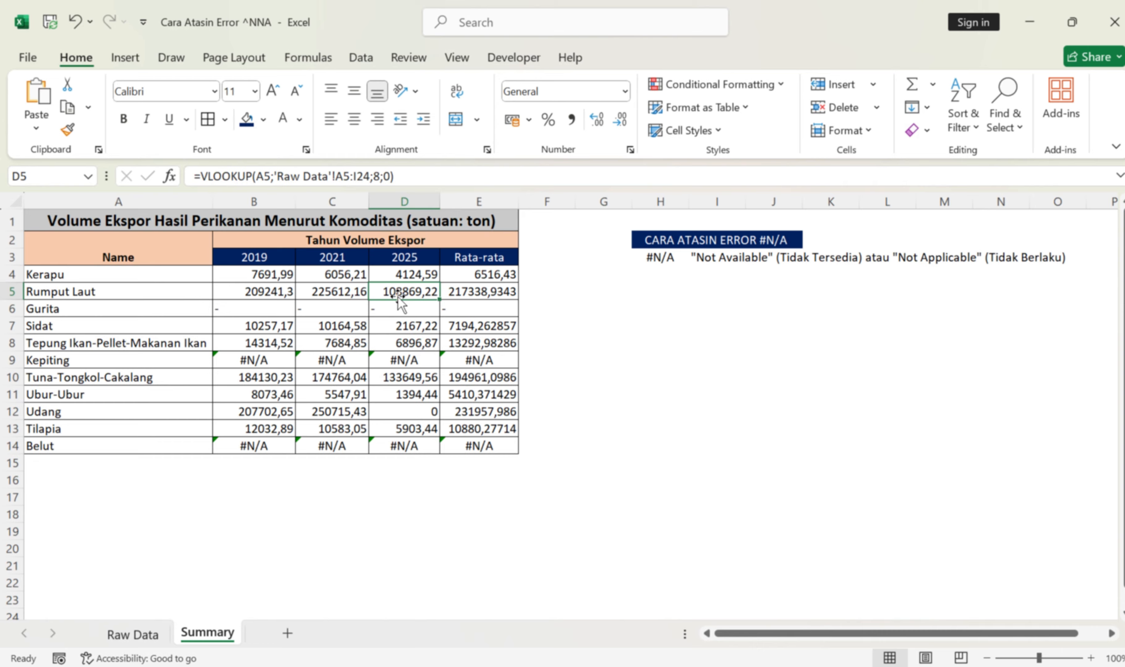
{"action": "left_click", "coordinate": [399, 306]}
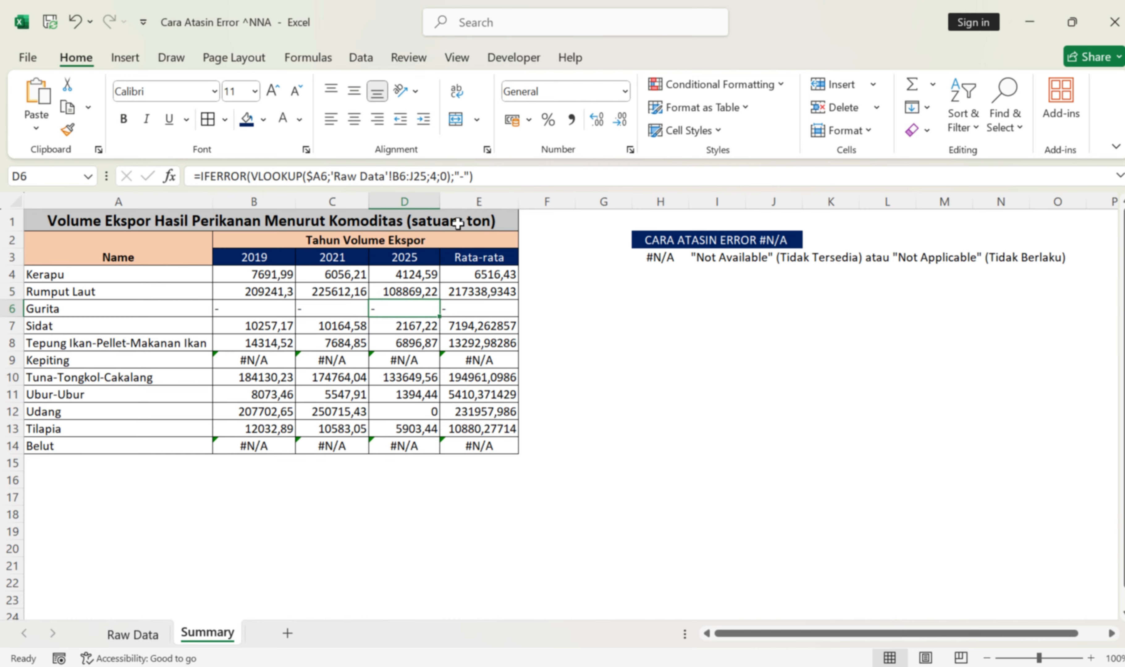
{"action": "left_click", "coordinate": [441, 175]}
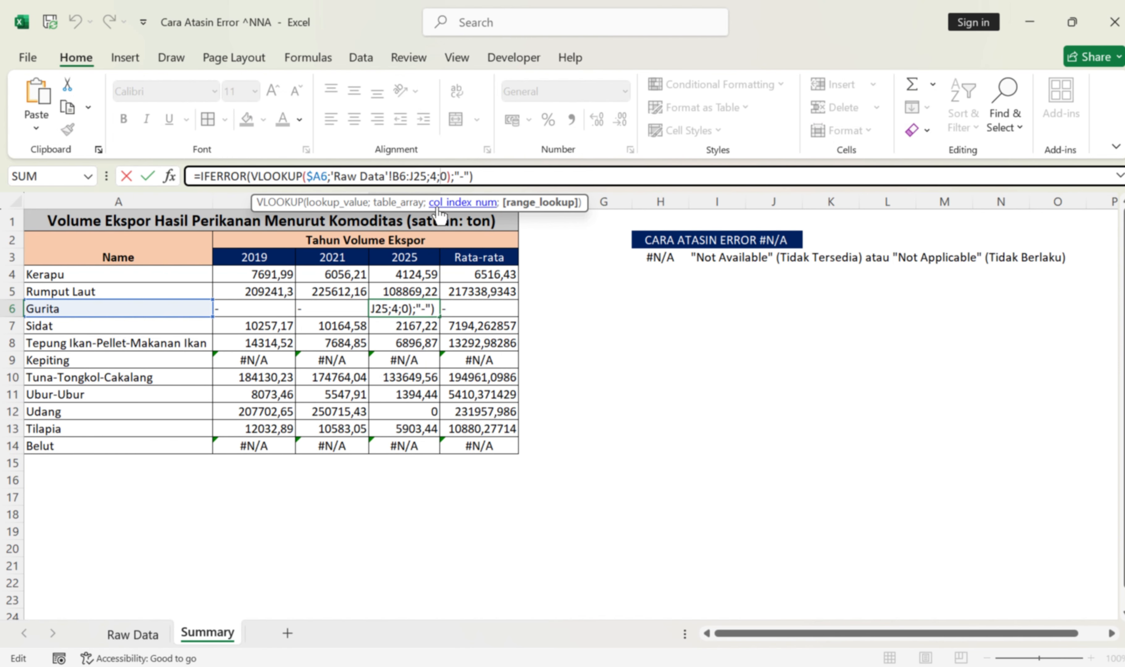
{"action": "left_click", "coordinate": [438, 177]}
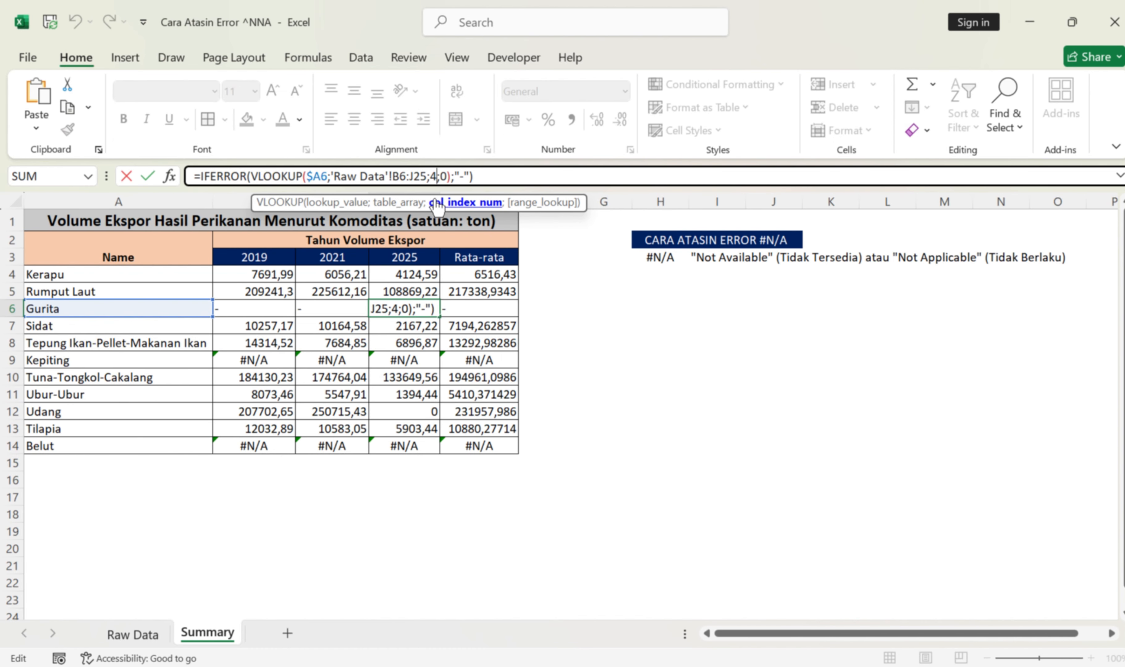
{"action": "key", "text": "Return"}
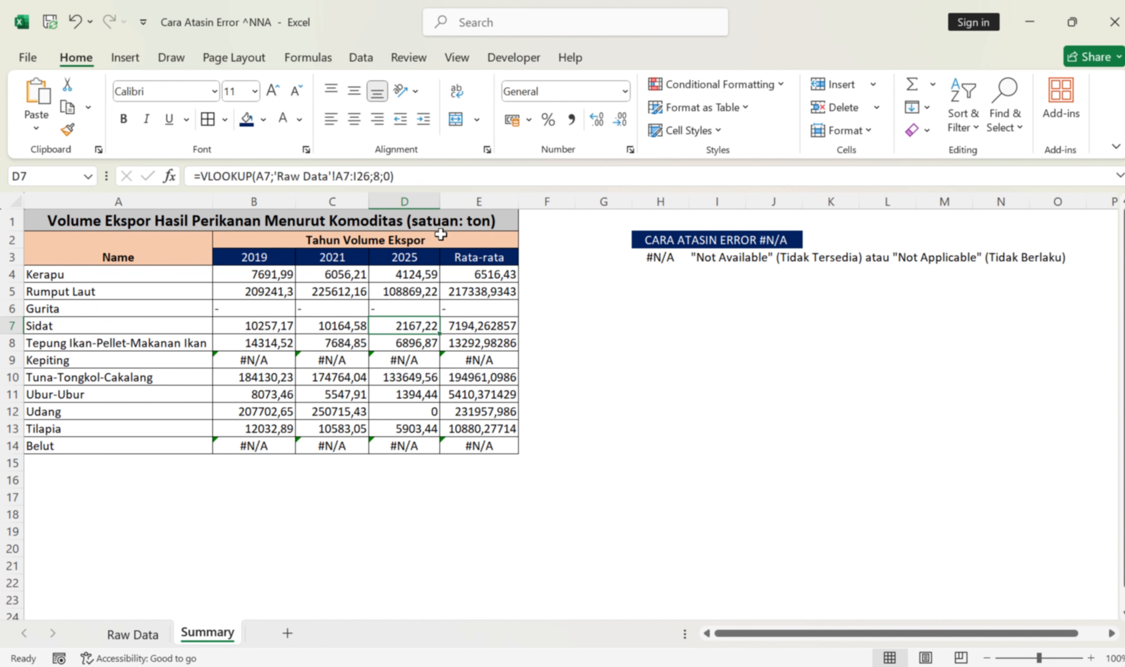
Step: Set the VLOOKUP column index in cell E6 to 9, matching the formula in E5
{"action": "left_click", "coordinate": [450, 307]}
{"action": "left_click", "coordinate": [467, 291]}
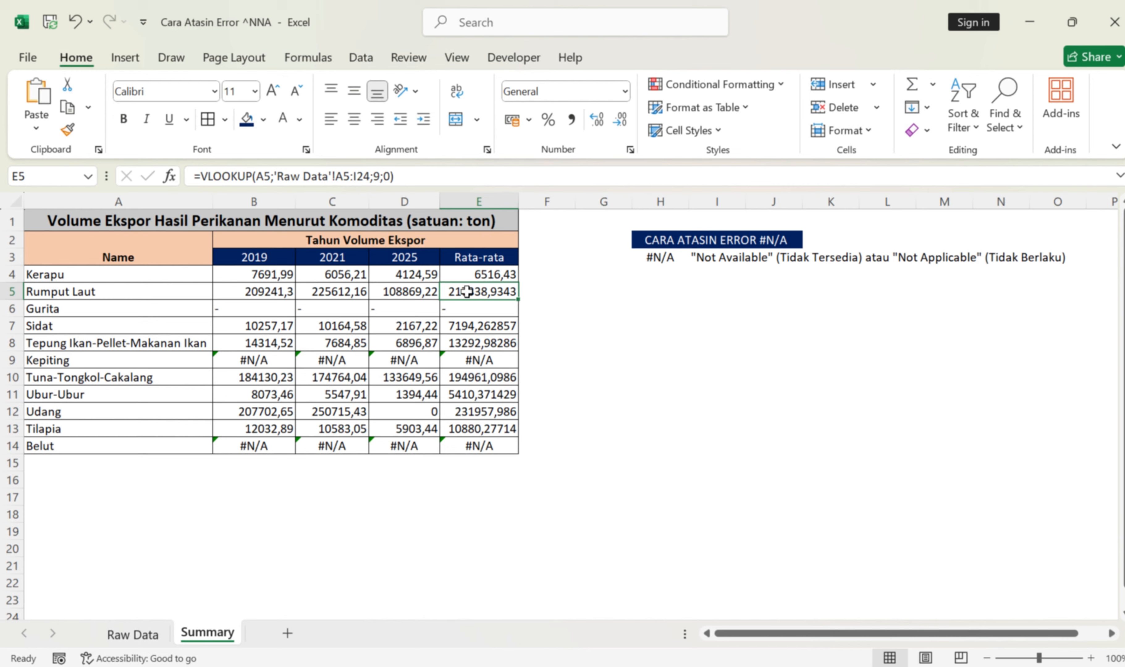
{"action": "left_click", "coordinate": [475, 307]}
{"action": "left_click", "coordinate": [439, 178]}
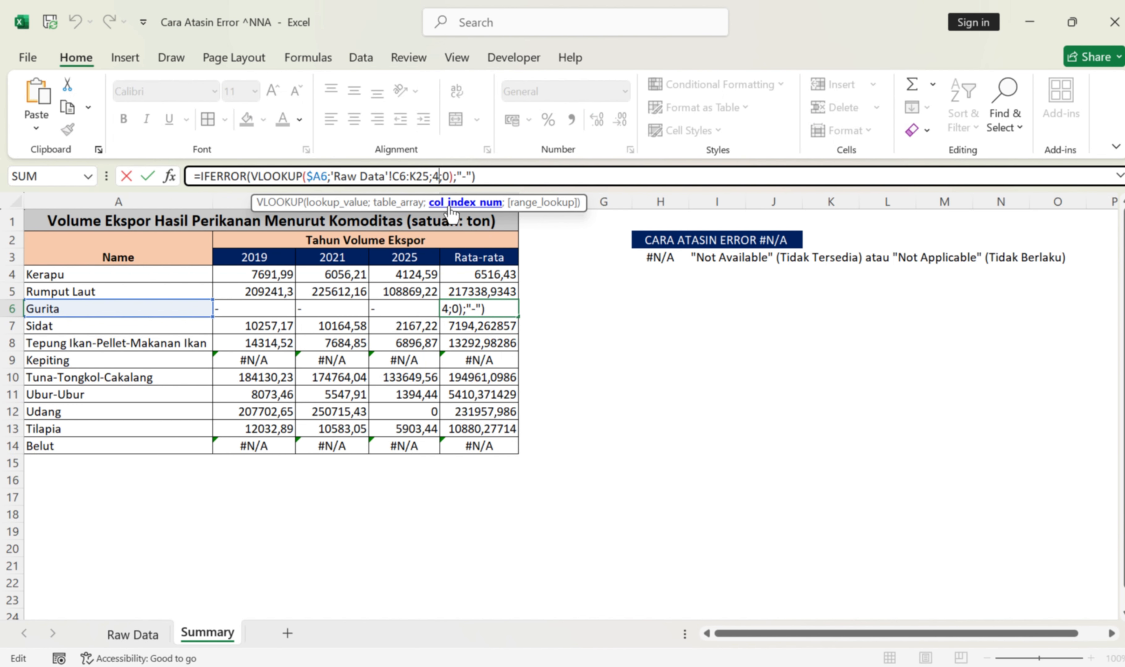
{"action": "key", "text": "BackSpace"}
{"action": "type", "text": "9"}
{"action": "key", "text": "Return"}
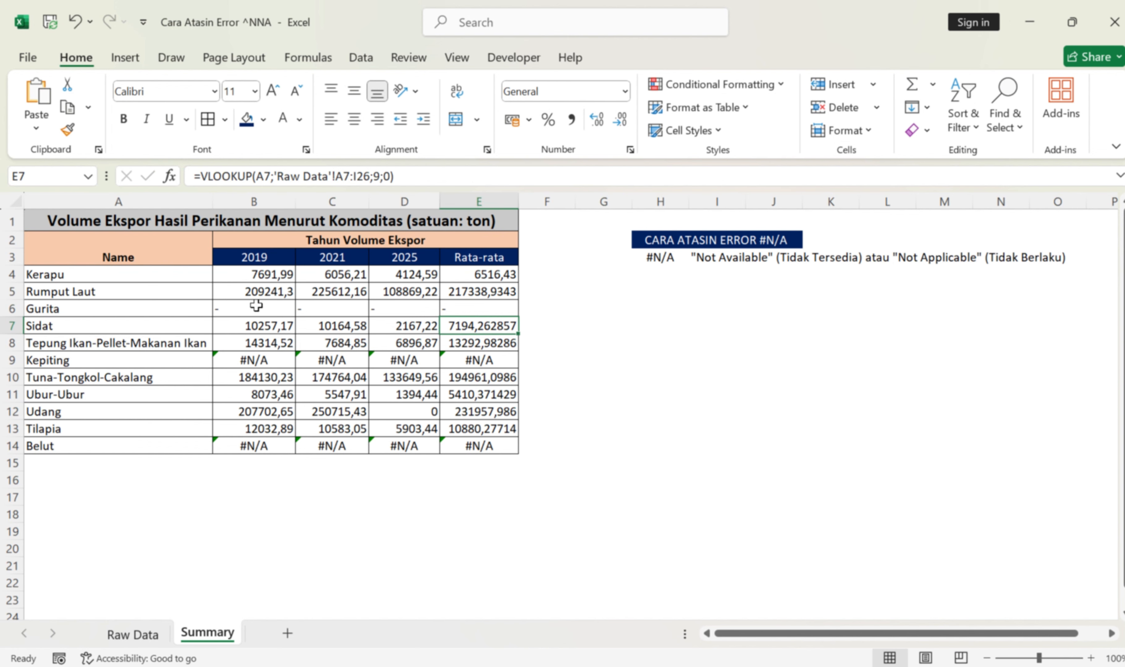
Step: Try to fill the IFERROR formulas from B6:E6 down to row 14, check the D8 formula, and undo the fill
{"action": "left_click_drag", "start_coordinate": [256, 309], "coordinate": [520, 454]}
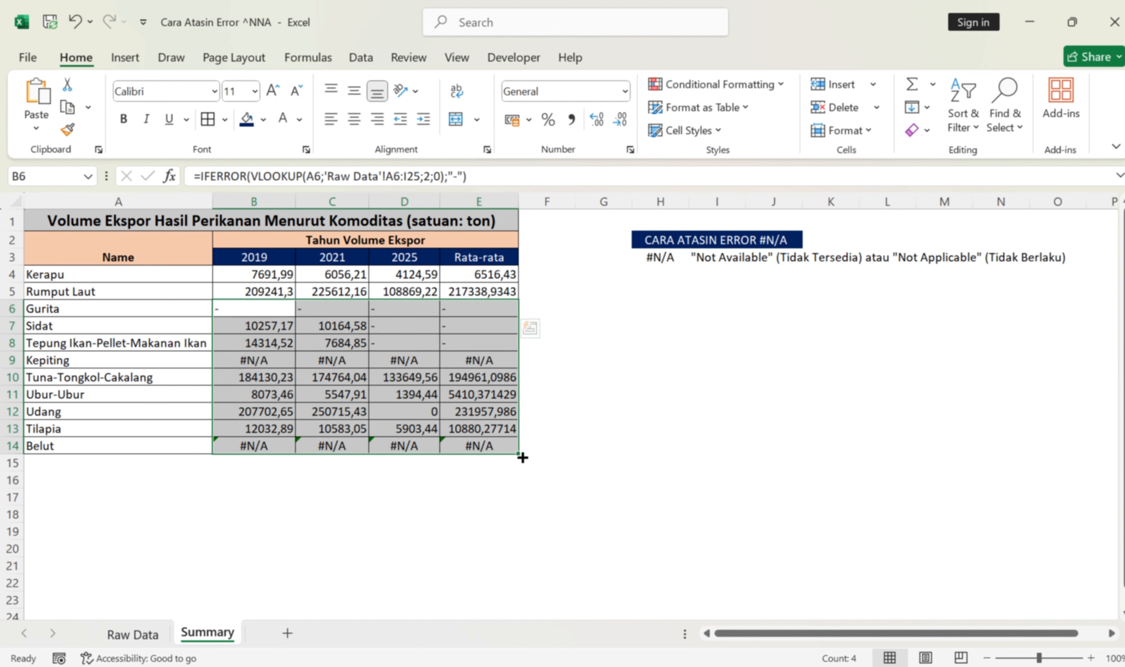
{"action": "left_click", "coordinate": [407, 343]}
{"action": "double_click", "coordinate": [408, 343]}
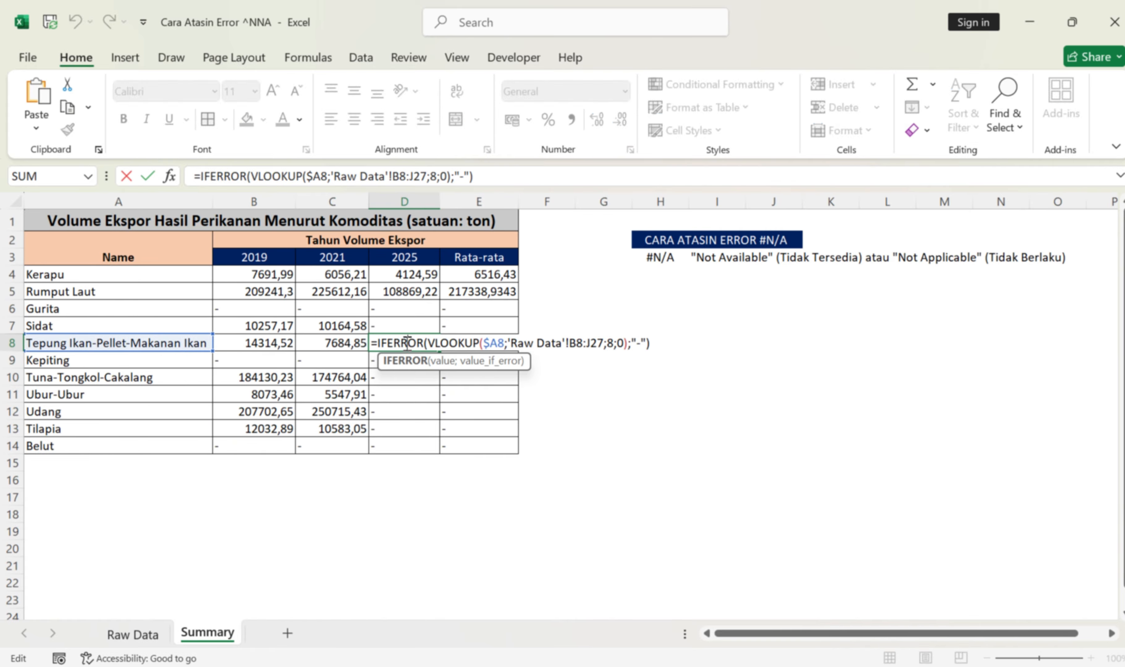
{"action": "key", "text": "Return"}
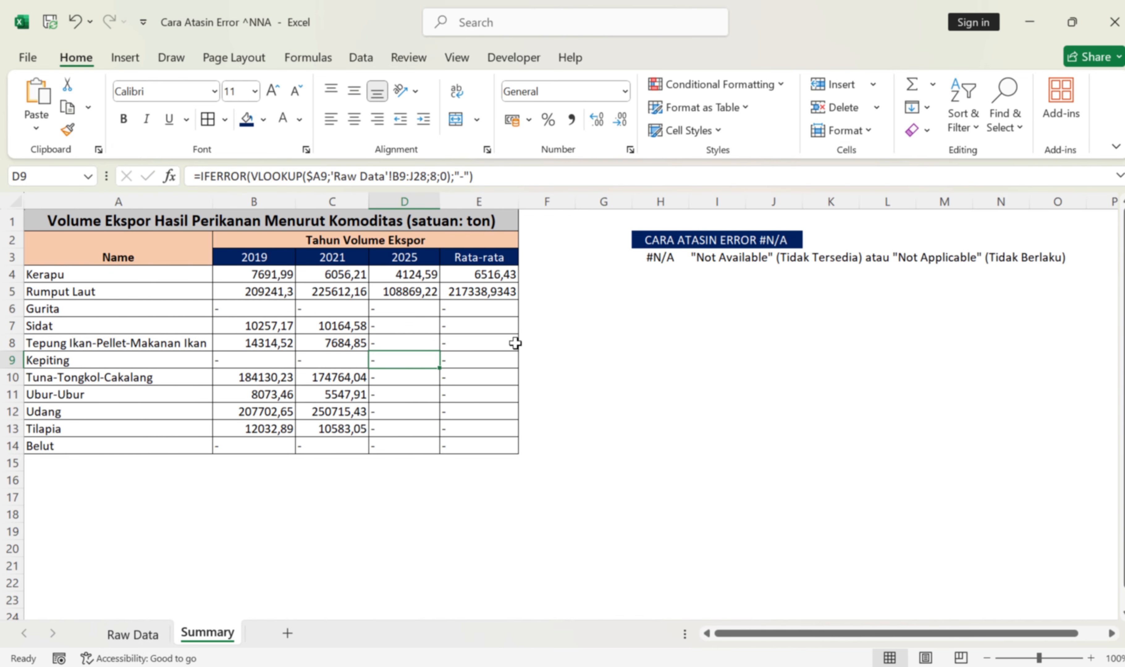
{"action": "key", "text": "Up"}
{"action": "key", "text": "ctrl+z"}
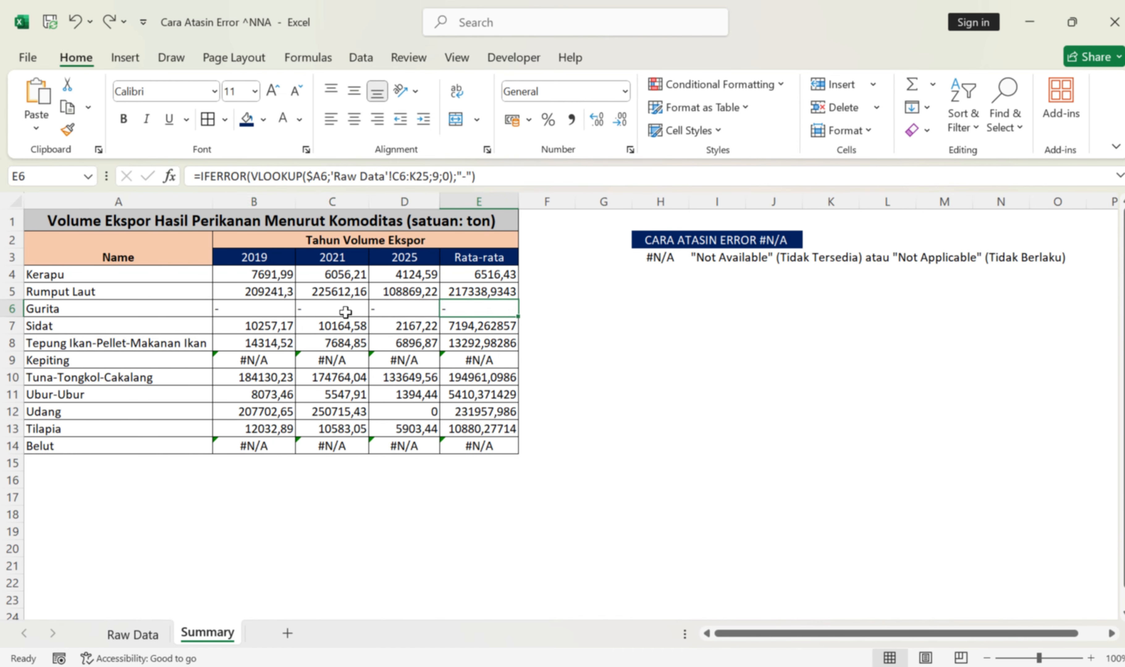
Step: Examine the lookup value and table range references in the B6 formula and compare them with the E6 formula
{"action": "double_click", "coordinate": [273, 305]}
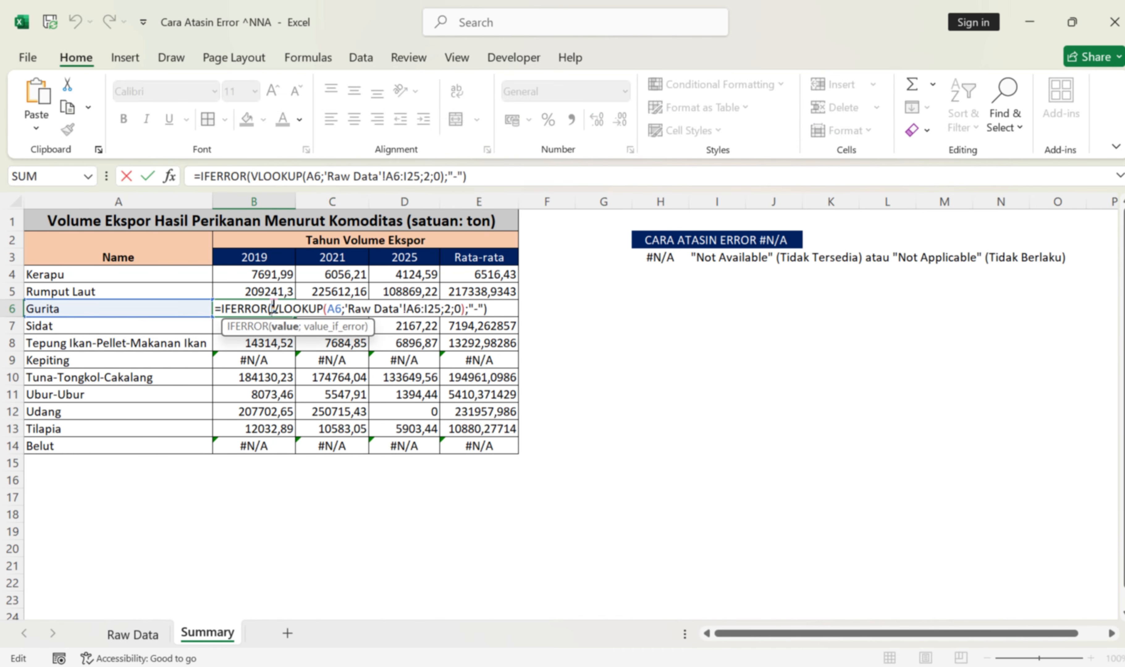
{"action": "left_click", "coordinate": [333, 305]}
{"action": "left_click", "coordinate": [446, 308]}
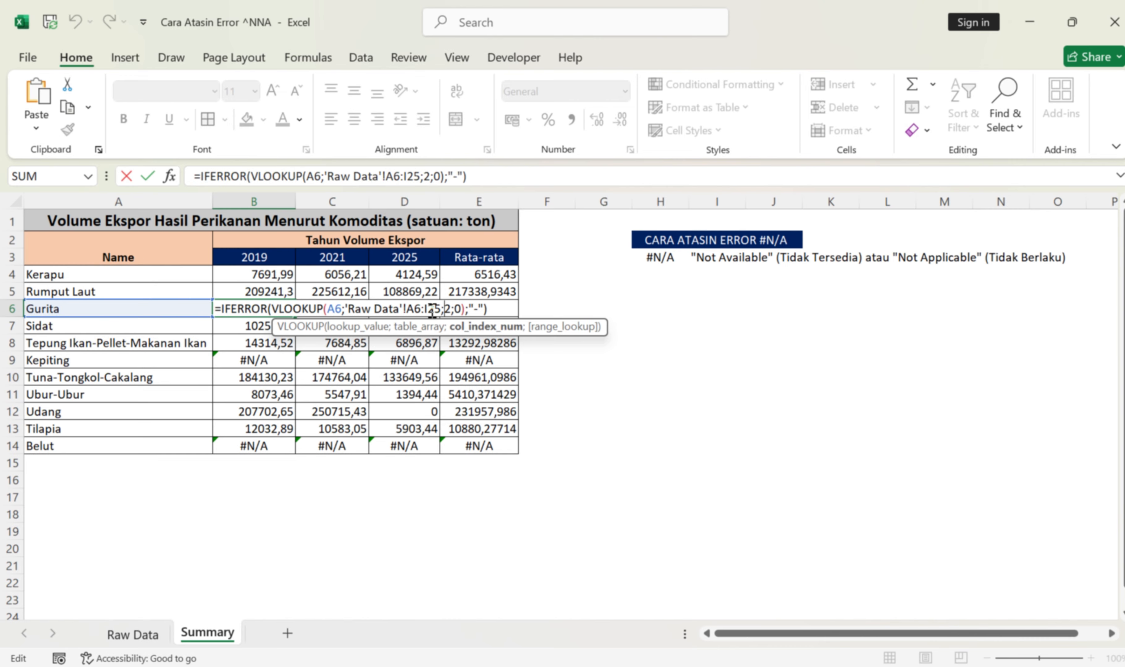
{"action": "left_click", "coordinate": [418, 309]}
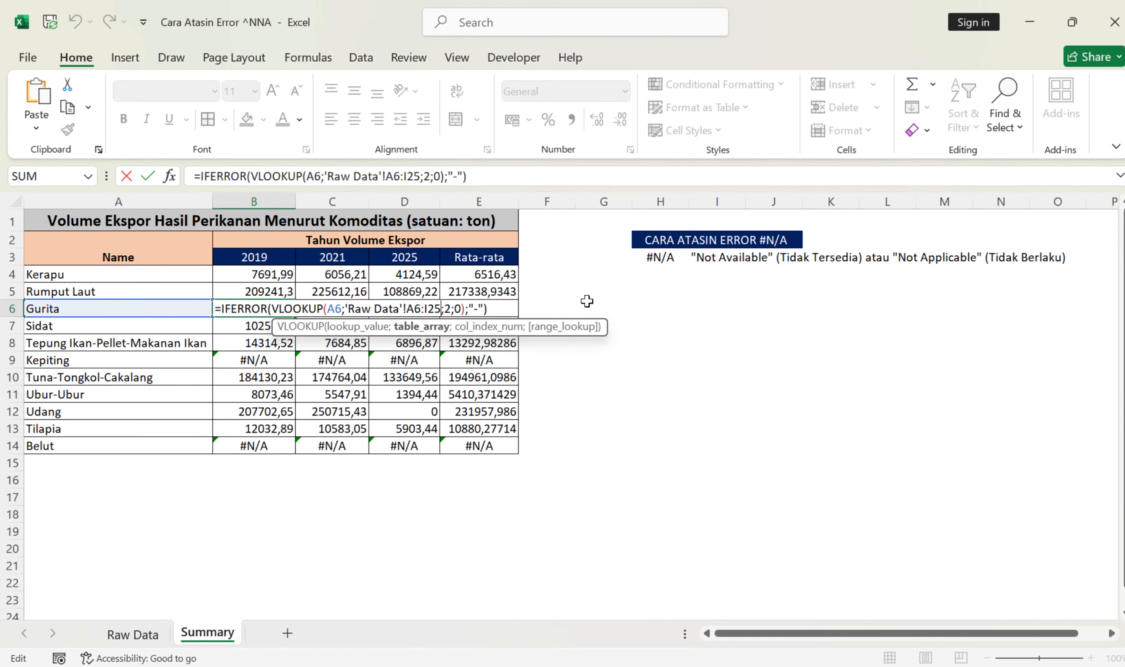
{"action": "key", "text": "Return"}
{"action": "left_click_drag", "start_coordinate": [271, 306], "coordinate": [529, 309]}
{"action": "left_click", "coordinate": [506, 311]}
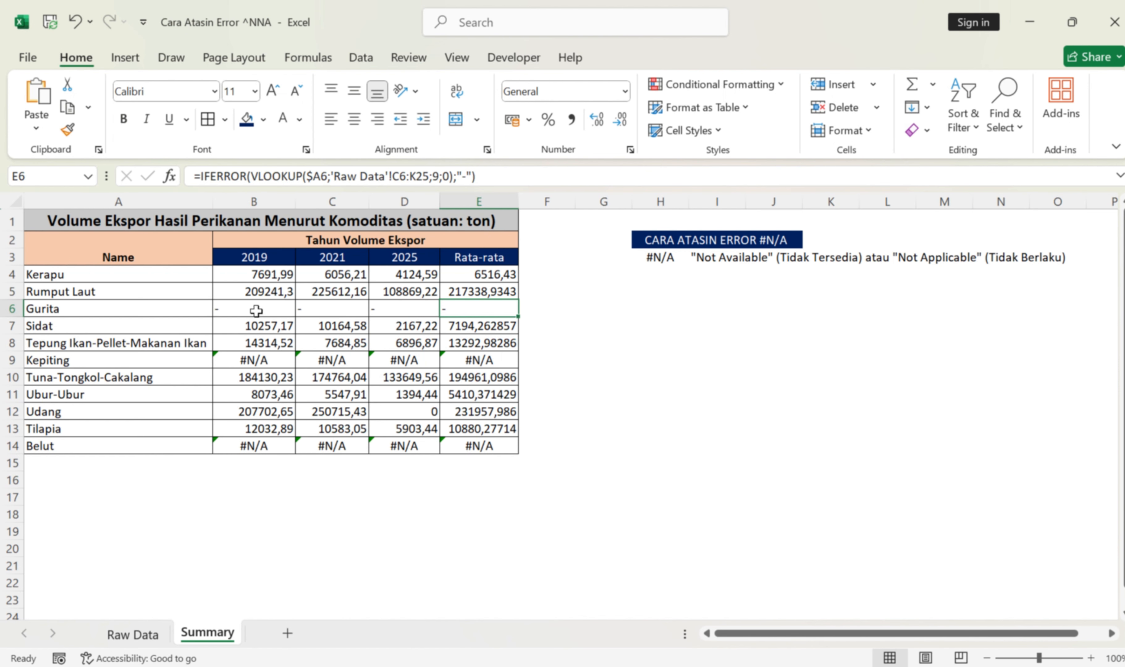
Step: Try to fill the row 6 IFERROR formulas down to row 13, and compare B4's VLOOKUP arguments with the Raw Data table
{"action": "left_click_drag", "start_coordinate": [256, 310], "coordinate": [504, 434]}
{"action": "double_click", "coordinate": [283, 272]}
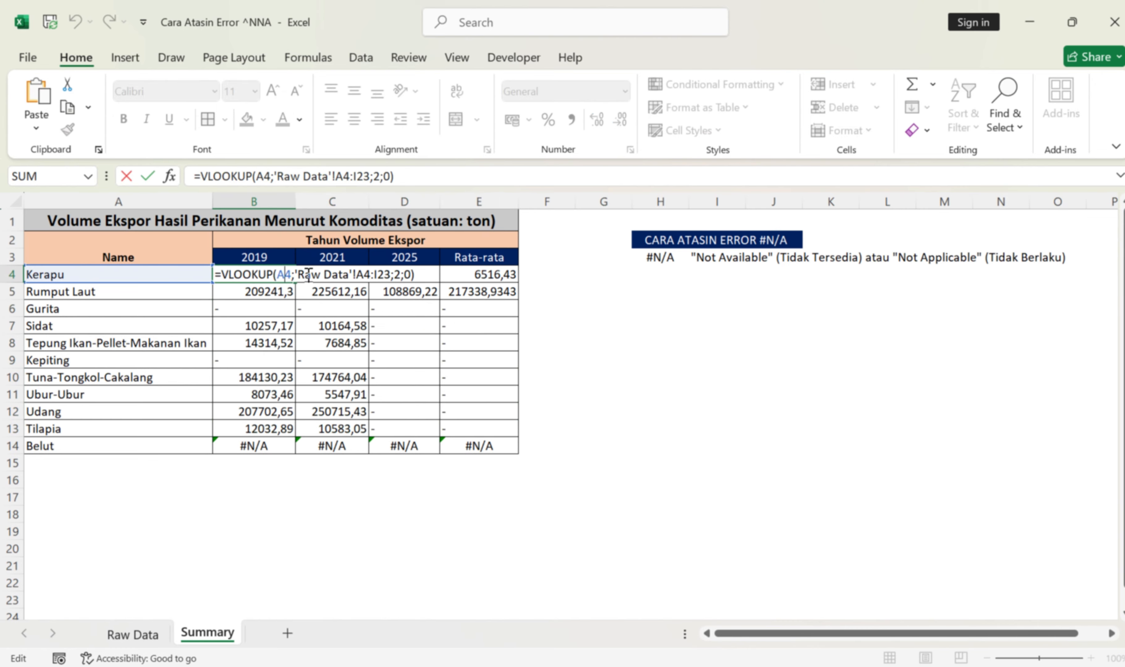
{"action": "left_click", "coordinate": [339, 276]}
{"action": "left_click", "coordinate": [395, 276]}
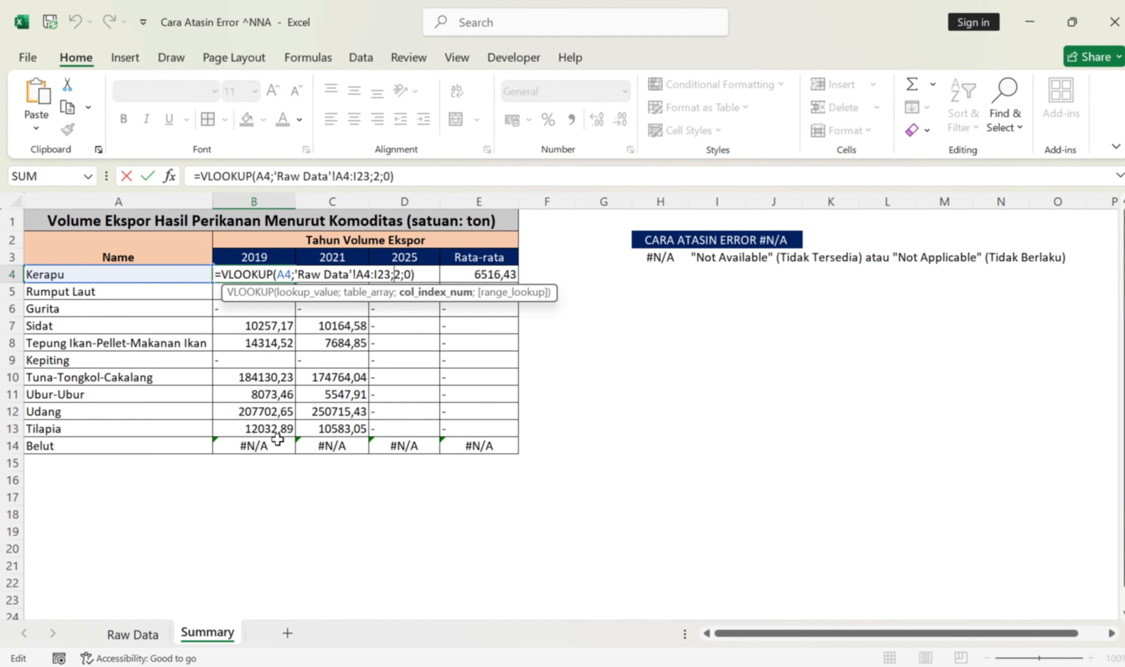
{"action": "left_click", "coordinate": [133, 635]}
{"action": "scroll", "coordinate": [508, 462], "scroll_direction": "down", "scroll_amount": 4}
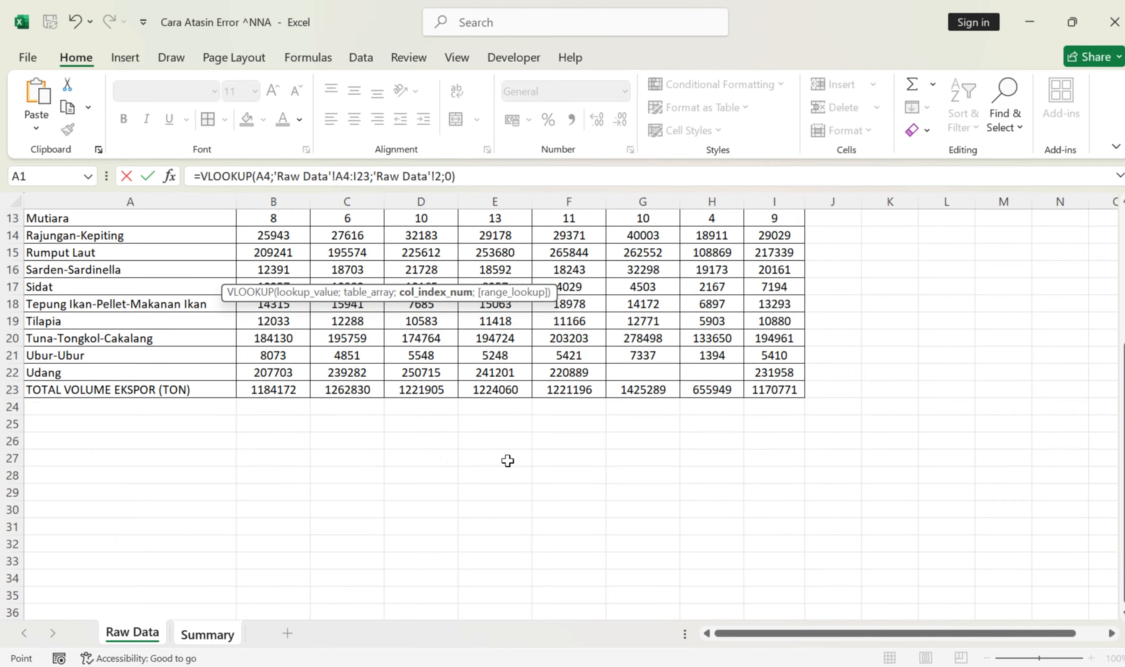
{"action": "scroll", "coordinate": [247, 619], "scroll_direction": "up", "scroll_amount": 4}
{"action": "left_click", "coordinate": [188, 635]}
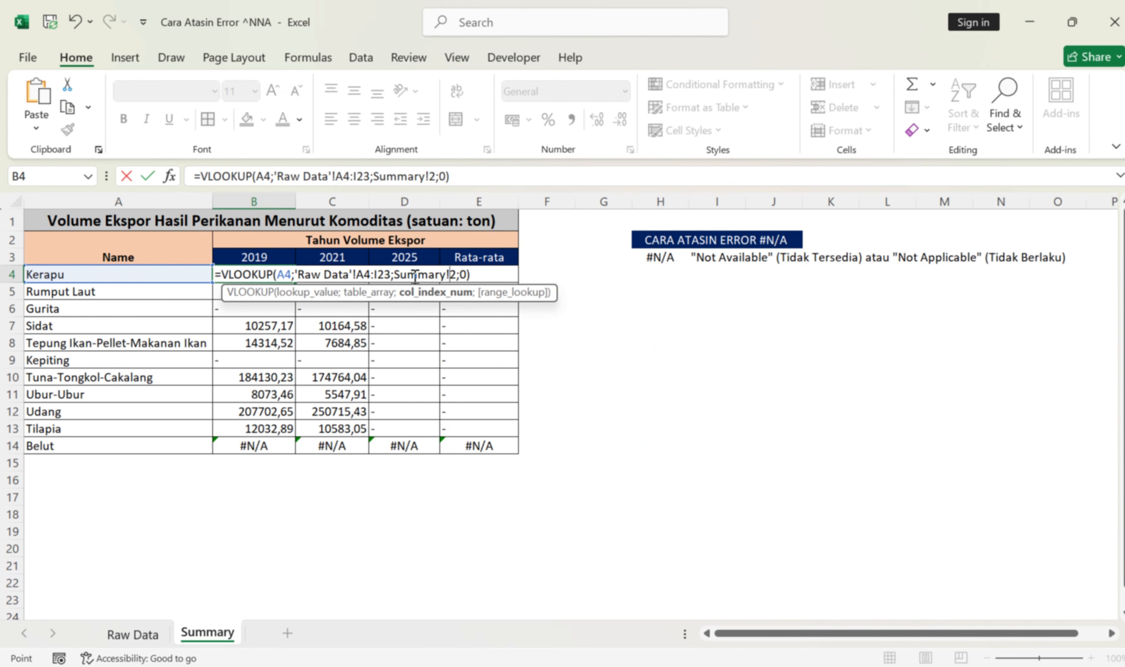
{"action": "key", "text": "BackSpace"}
{"action": "key", "text": "BackSpace"}
{"action": "key", "text": "BackSpace"}
{"action": "key", "text": "BackSpace"}
{"action": "key", "text": "BackSpace"}
{"action": "key", "text": "BackSpace"}
{"action": "key", "text": "BackSpace"}
{"action": "key", "text": "BackSpace"}
{"action": "key", "text": "BackSpace"}
{"action": "key", "text": "BackSpace"}
{"action": "key", "text": "BackSpace"}
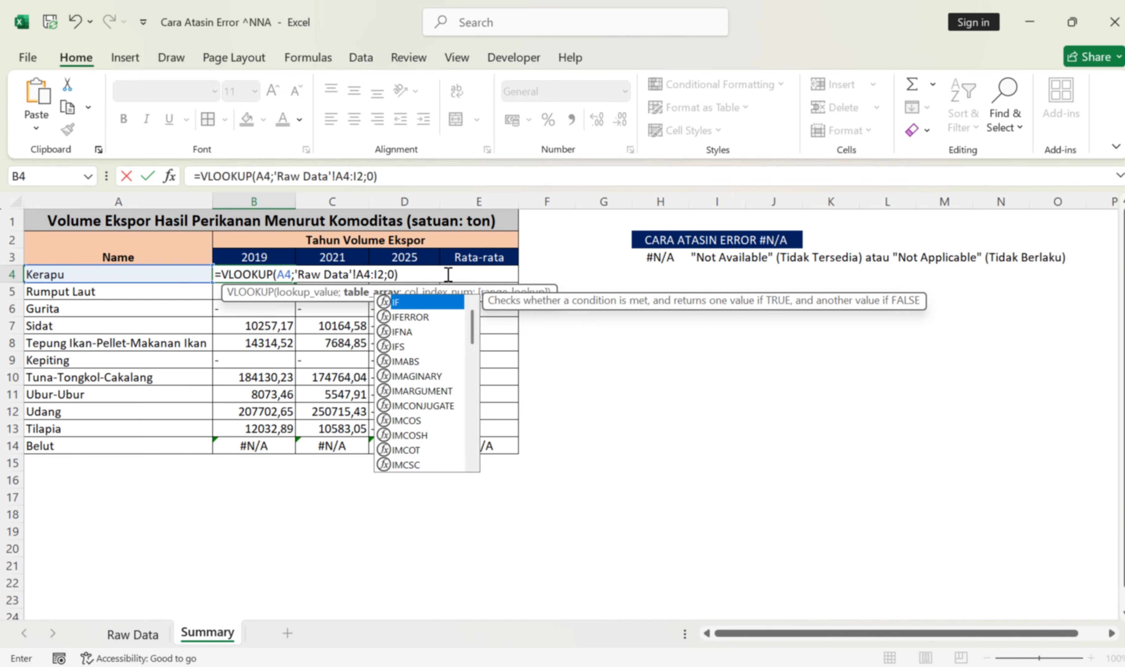
{"action": "key", "text": "Escape"}
{"action": "key", "text": "Escape"}
{"action": "left_click", "coordinate": [694, 359]}
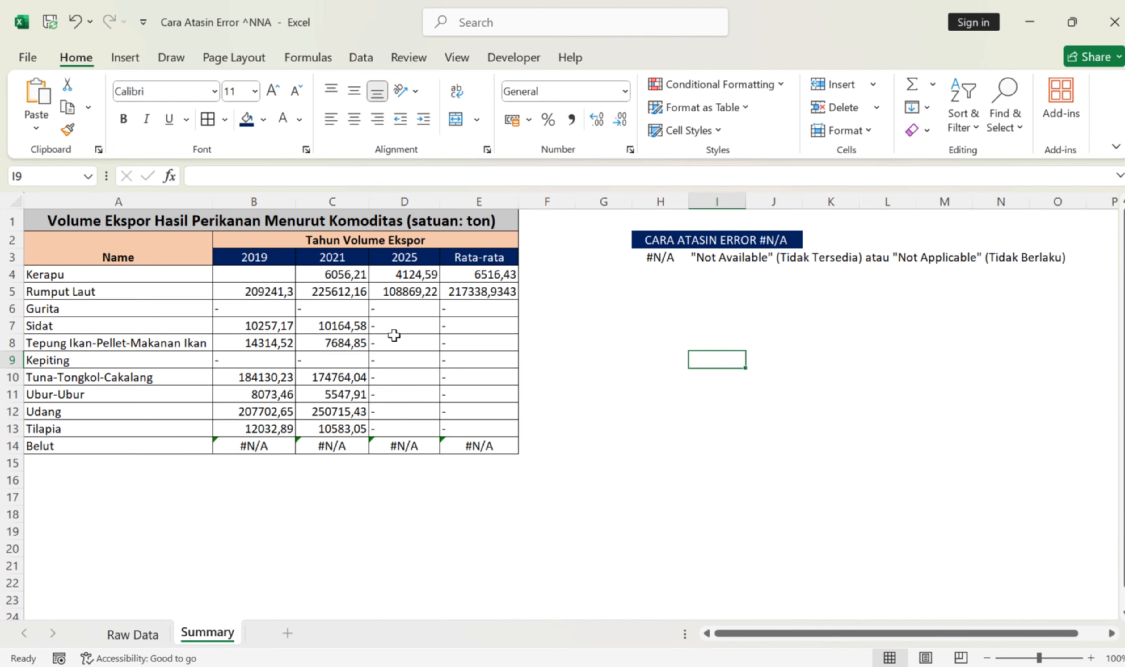
Step: Clear all lookup results from cells B4:E14 of the Summary table
{"action": "left_click_drag", "start_coordinate": [276, 275], "coordinate": [478, 447]}
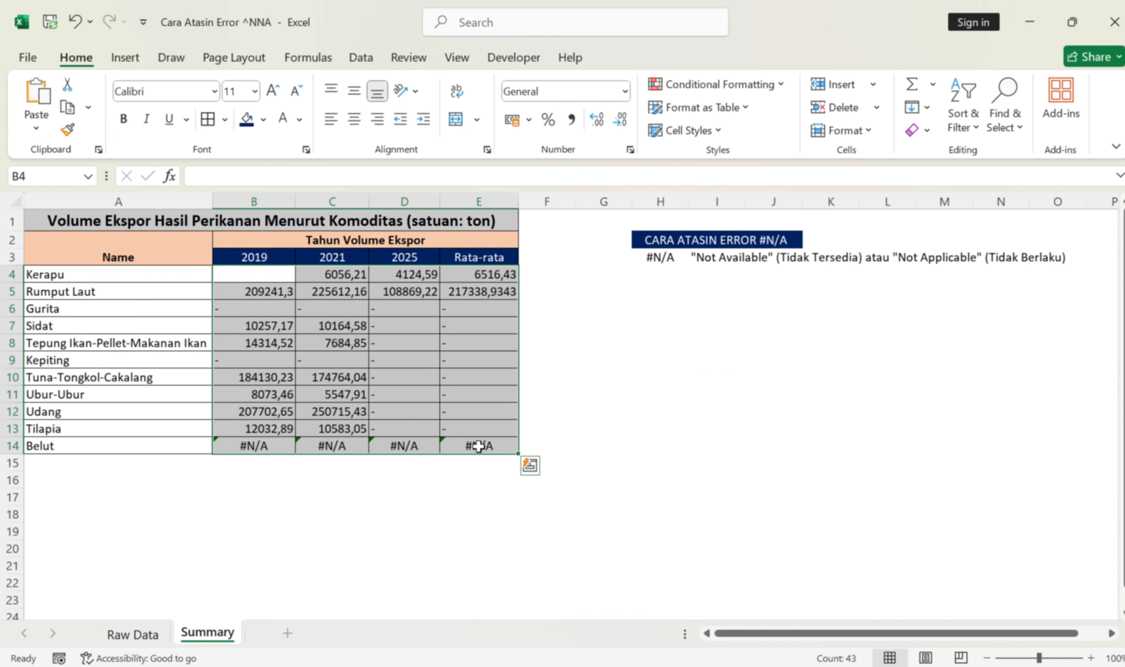
{"action": "key", "text": "Delete"}
{"action": "left_click", "coordinate": [580, 395]}
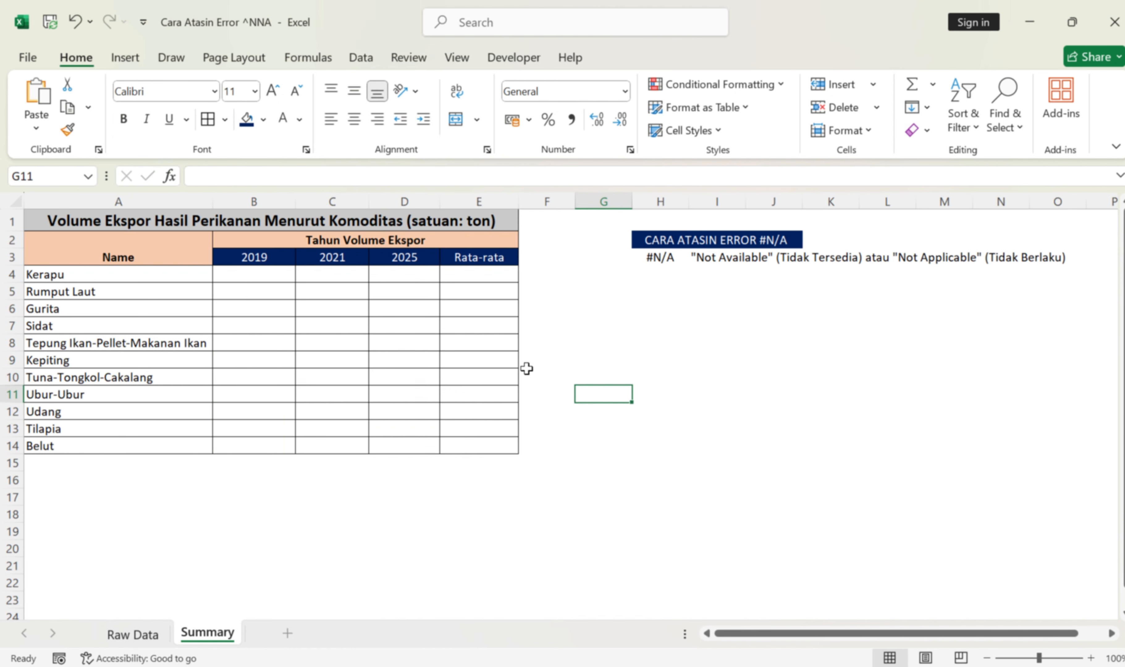
{"action": "left_click", "coordinate": [260, 276]}
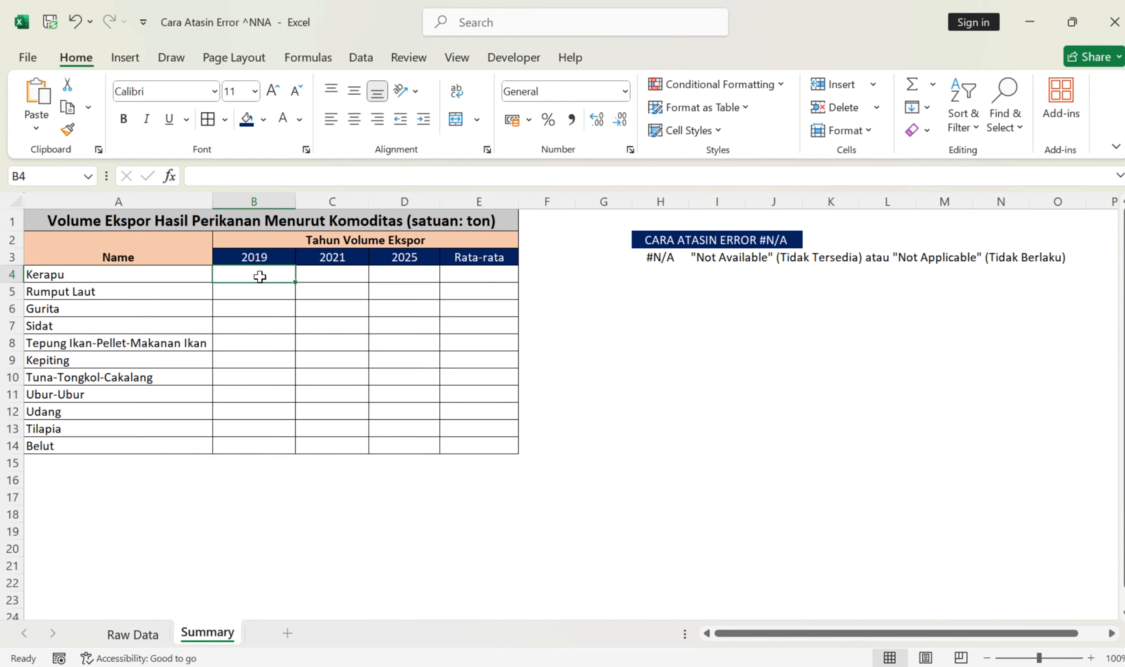
{"action": "type", "text": "=VL"}
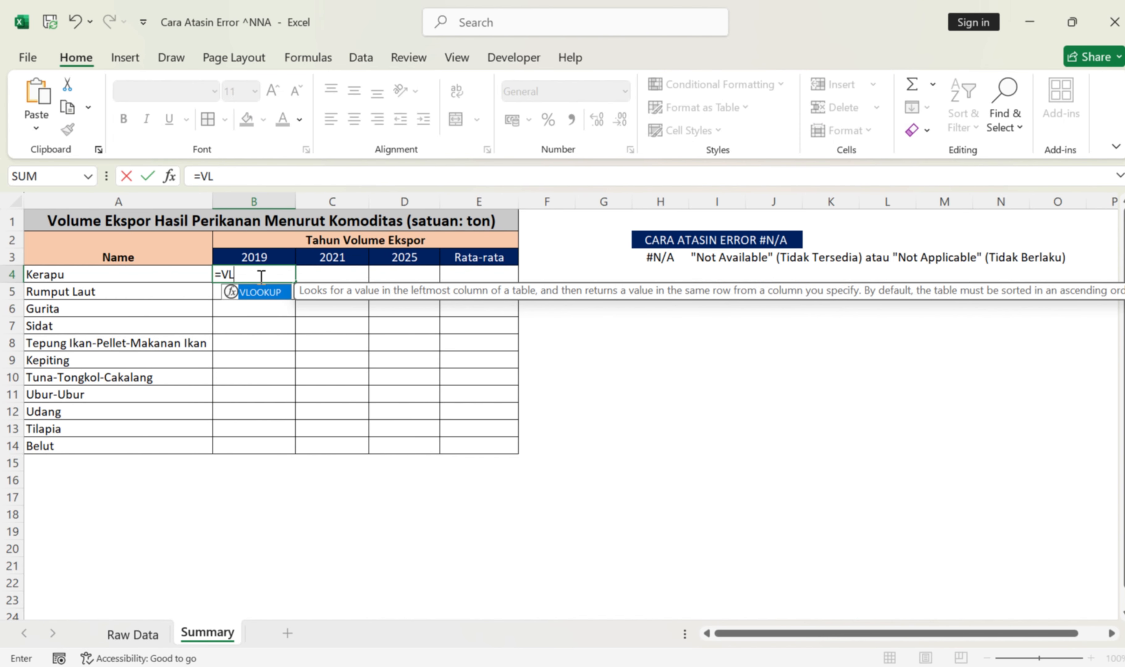
{"action": "type", "text": "O"}
{"action": "double_click", "coordinate": [260, 292]}
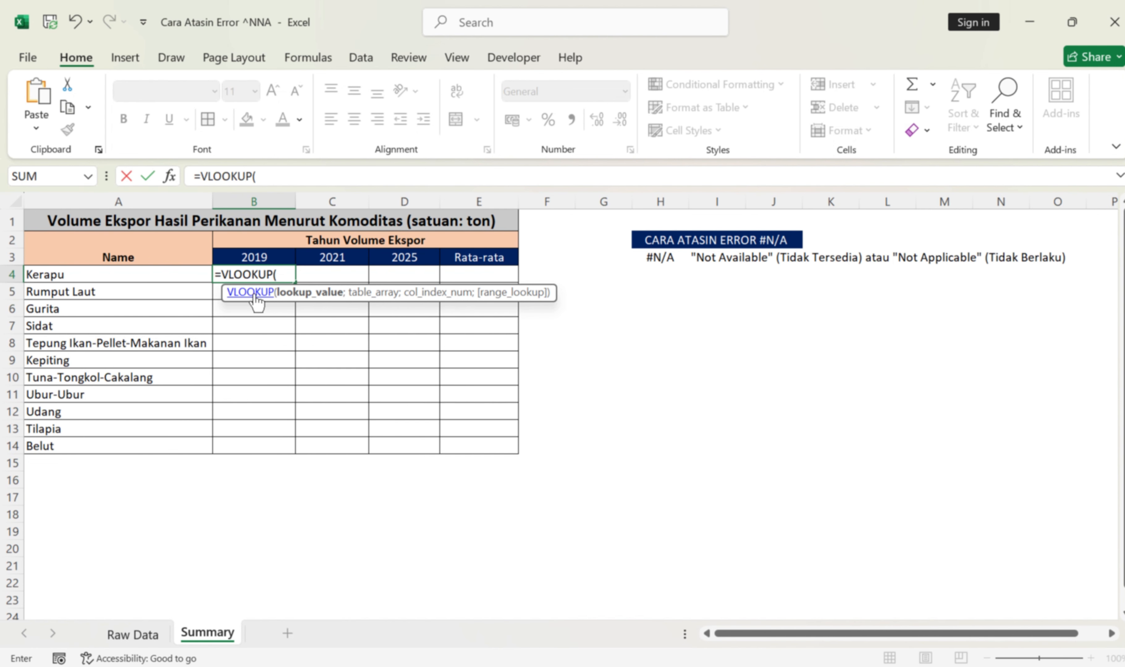
{"action": "key", "text": "ctrl+a"}
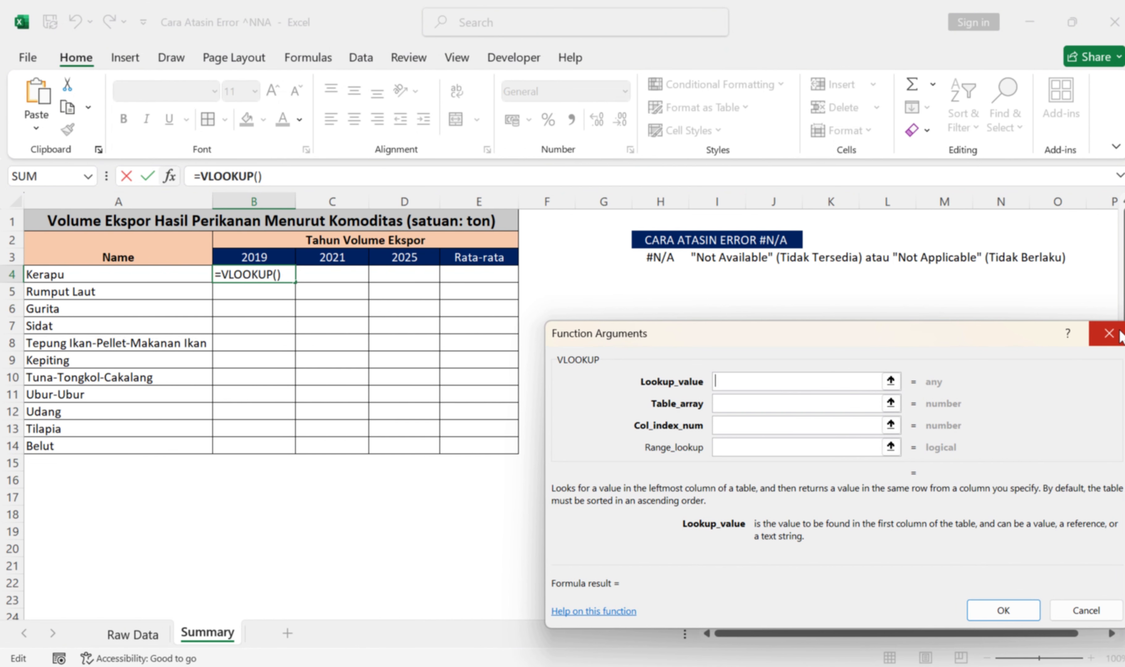
{"action": "left_click", "coordinate": [1093, 339]}
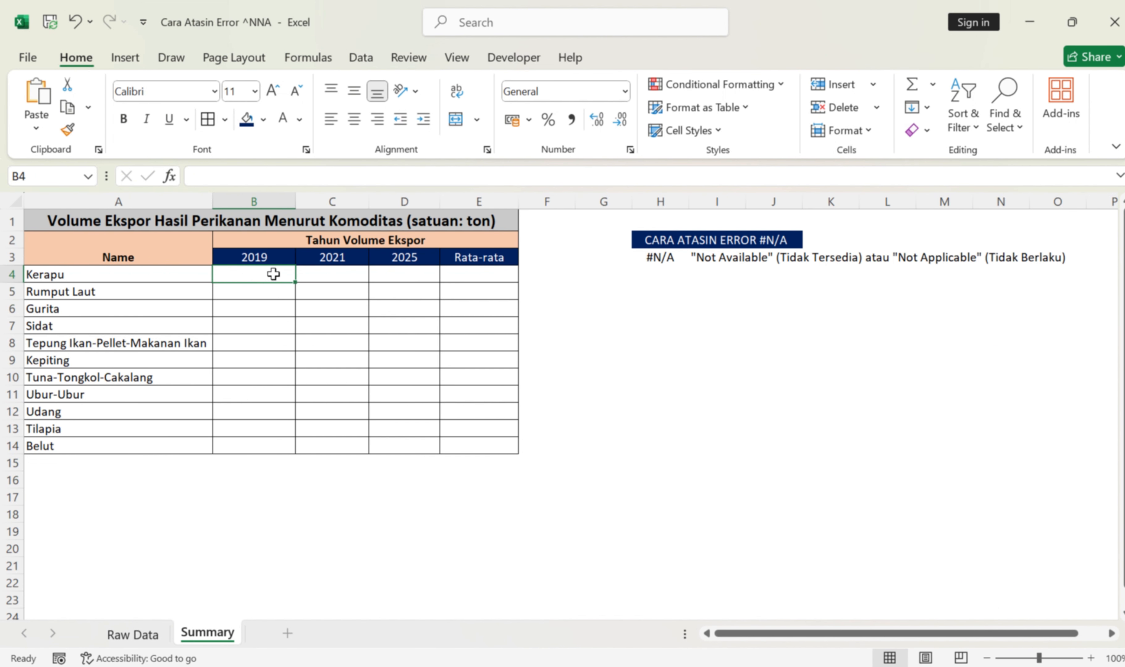
Step: Enter a VLOOKUP in B4 that looks up A4 in 'Raw Data'!A4:I23 and returns column 2
{"action": "type", "text": "=VLO"}
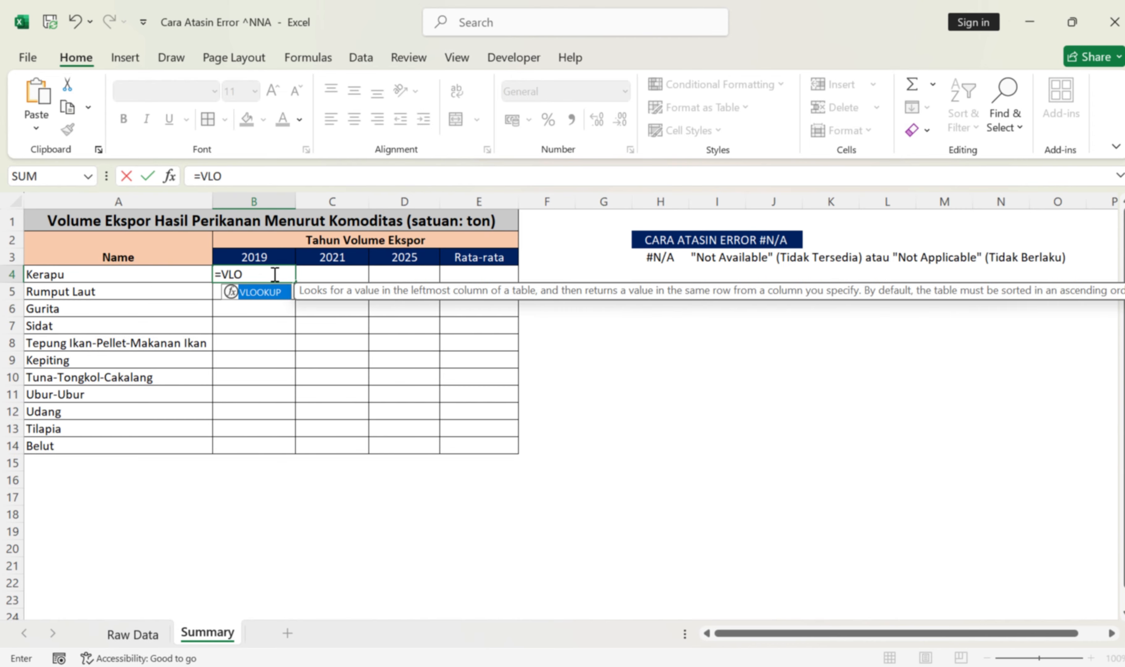
{"action": "double_click", "coordinate": [272, 292]}
{"action": "left_click", "coordinate": [154, 274]}
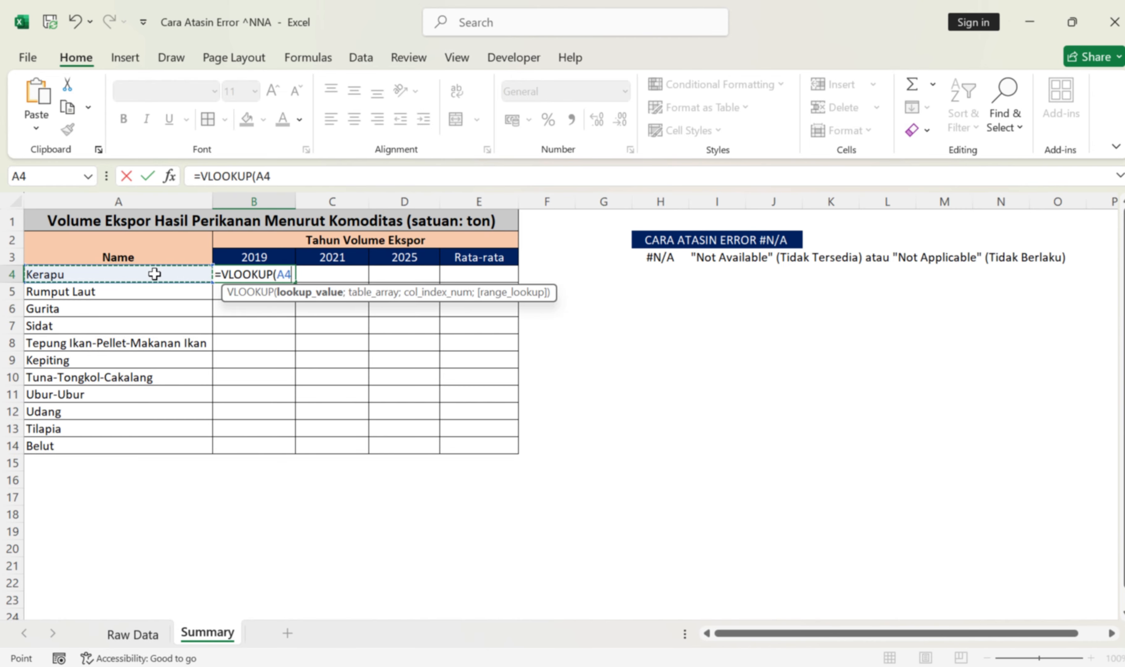
{"action": "type", "text": ";"}
{"action": "left_click", "coordinate": [132, 634]}
{"action": "left_click_drag", "start_coordinate": [130, 274], "coordinate": [774, 600]}
{"action": "type", "text": ";"}
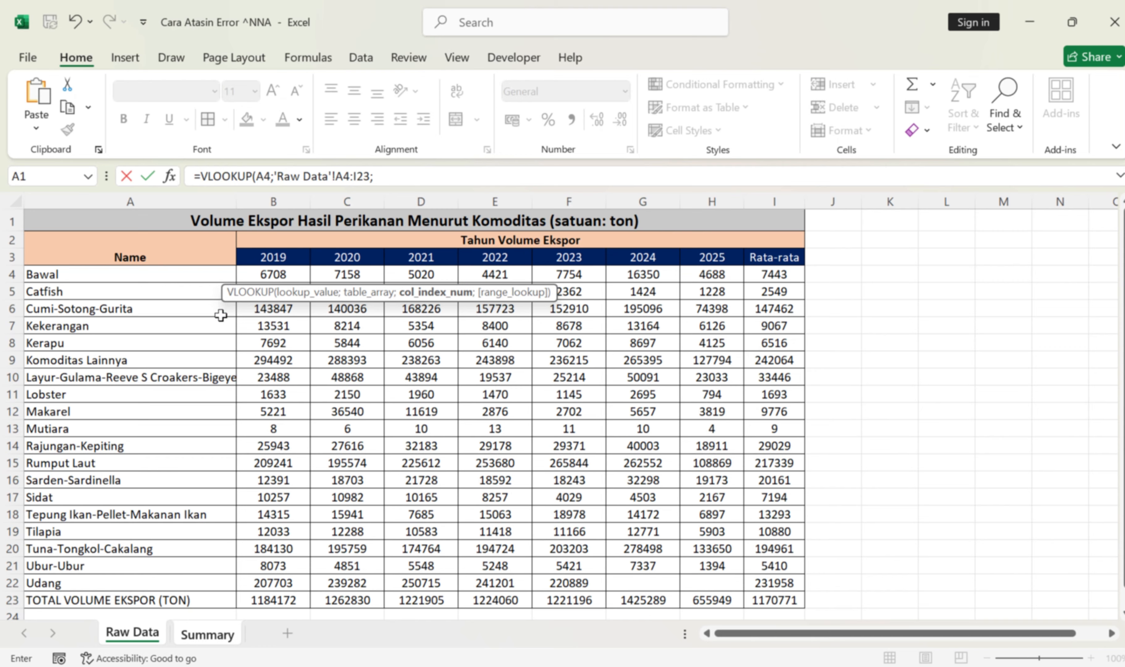
{"action": "type", "text": "2"}
{"action": "key", "text": "Return"}
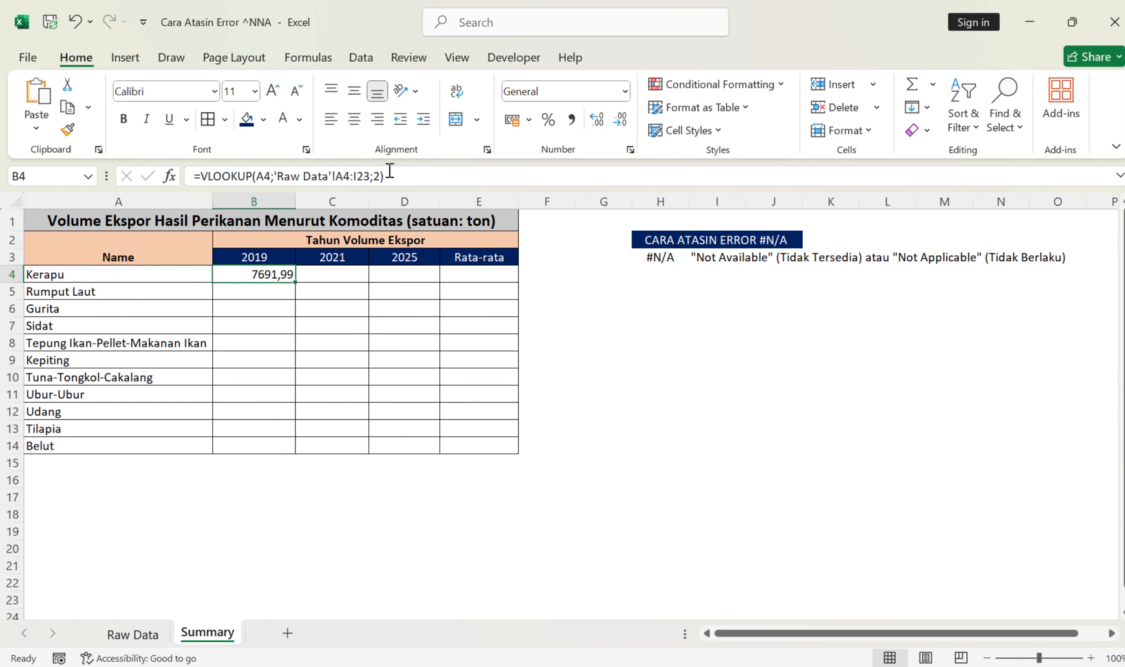
Step: Add the exact-match argument 0 to the B4 VLOOKUP and fill the formula down to B14
{"action": "left_click", "coordinate": [380, 175]}
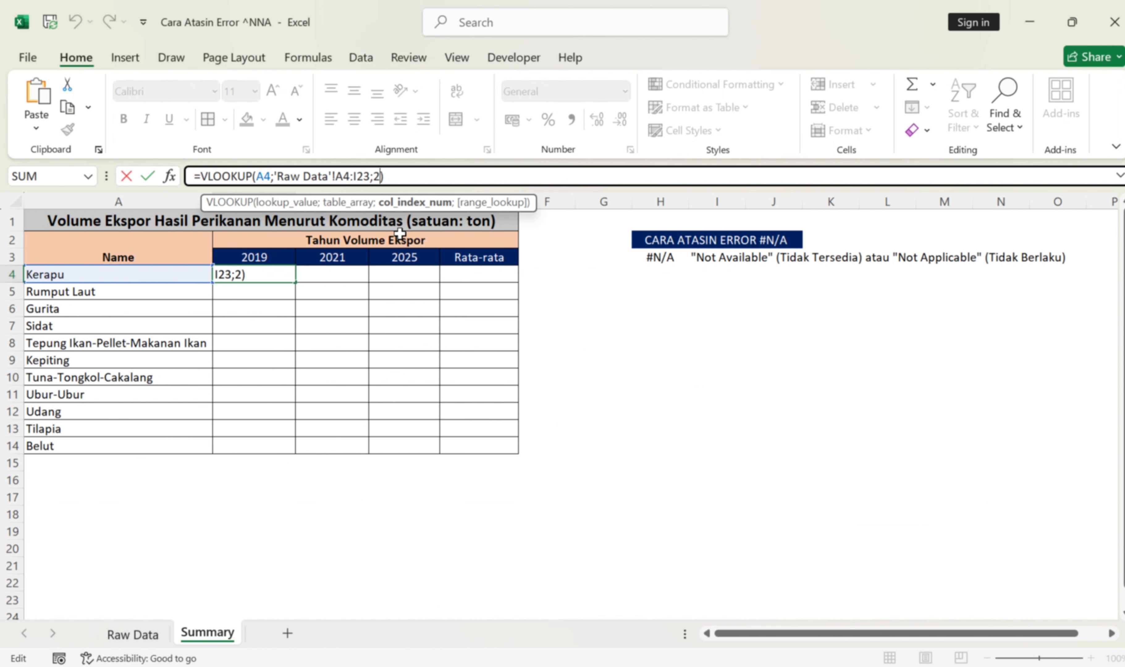
{"action": "type", "text": ";0"}
{"action": "key", "text": "Return"}
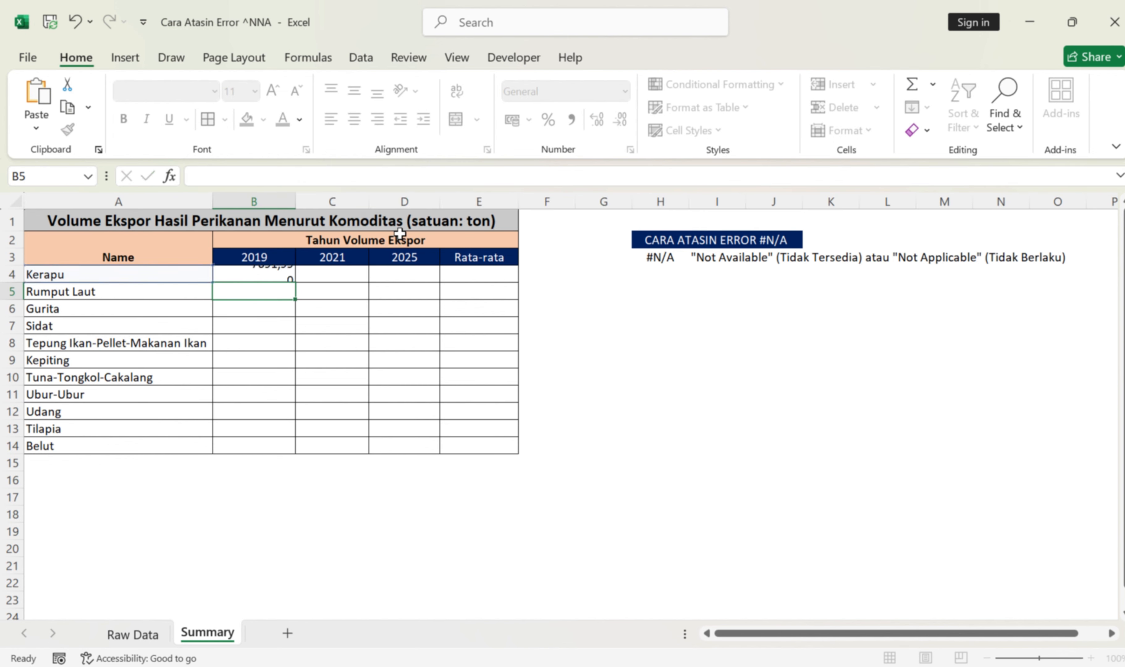
{"action": "left_click", "coordinate": [275, 274]}
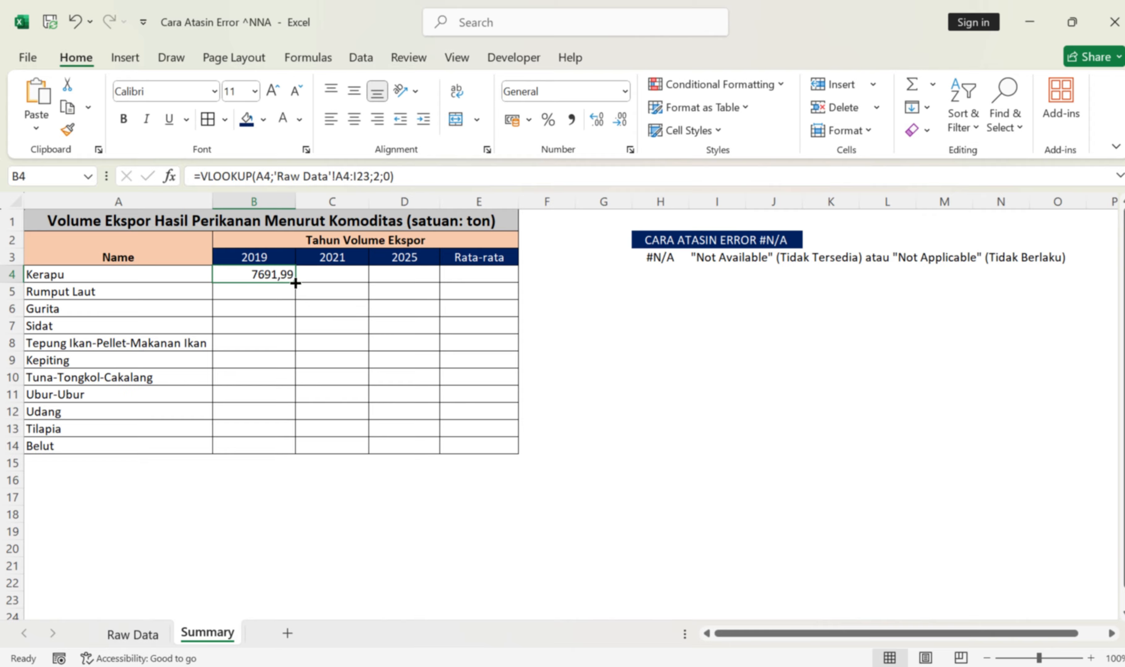
{"action": "left_click_drag", "start_coordinate": [295, 284], "coordinate": [283, 447]}
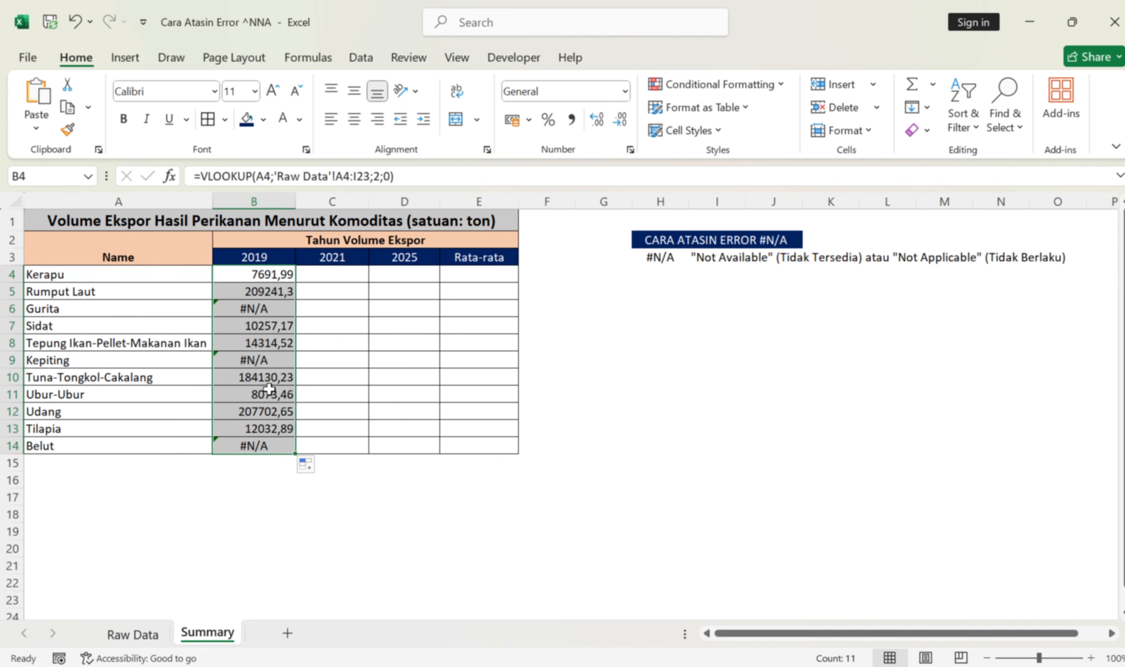
Step: Examine the lookup value and table range in B6's VLOOKUP and compare them with the Gurita row on the Raw Data sheet
{"action": "double_click", "coordinate": [280, 311]}
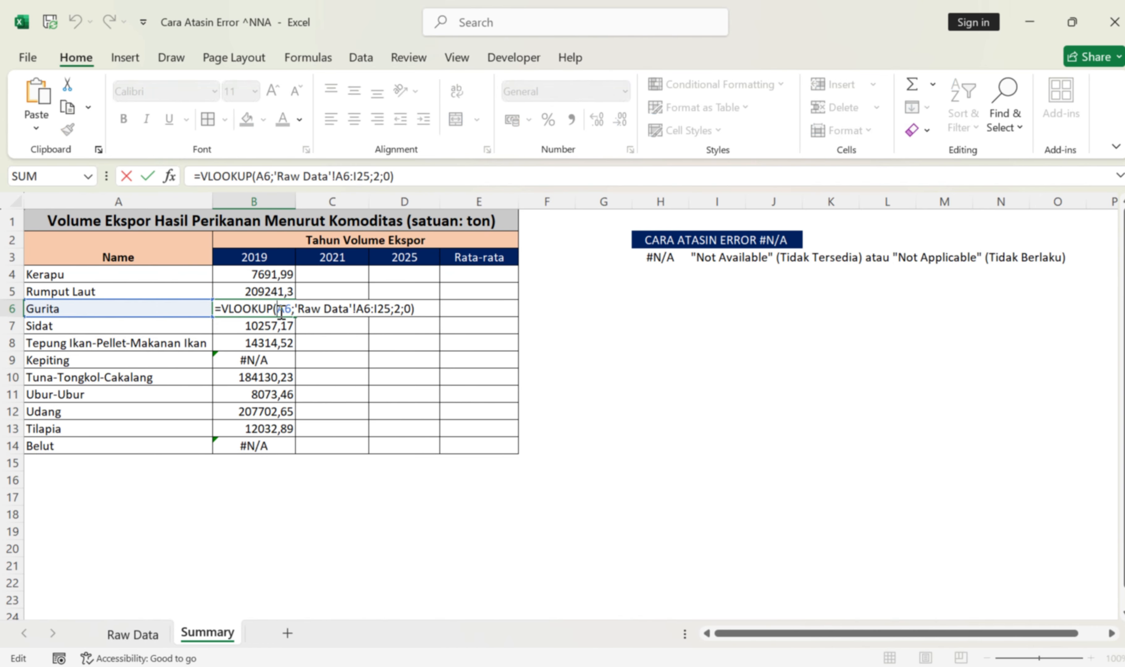
{"action": "left_click", "coordinate": [336, 305]}
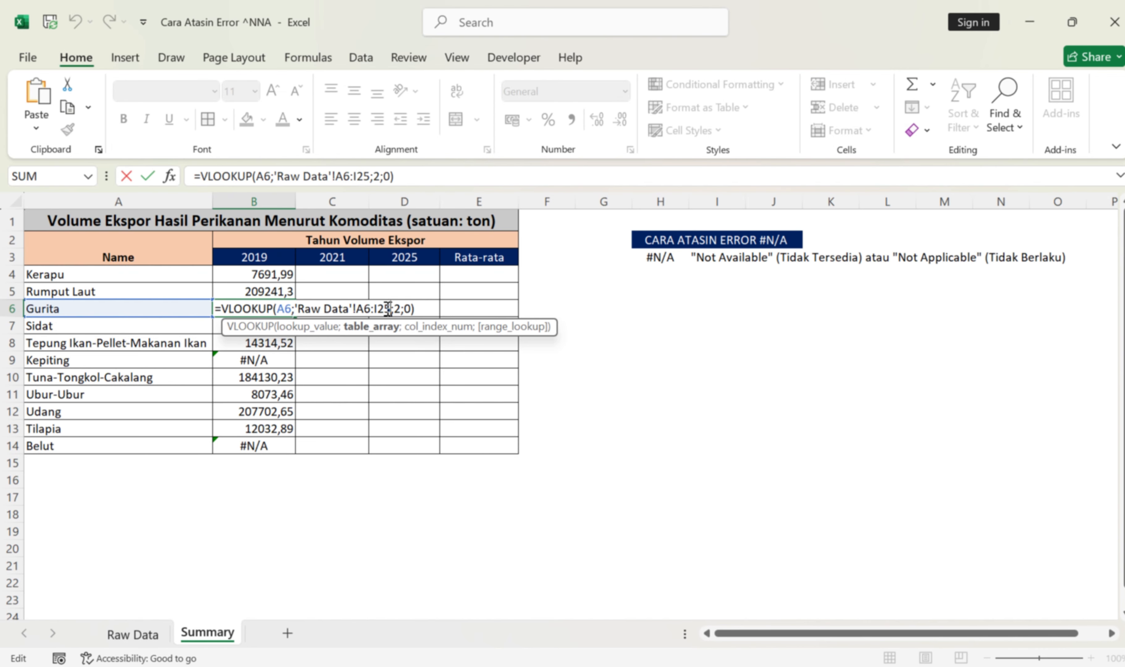
{"action": "left_click", "coordinate": [131, 631]}
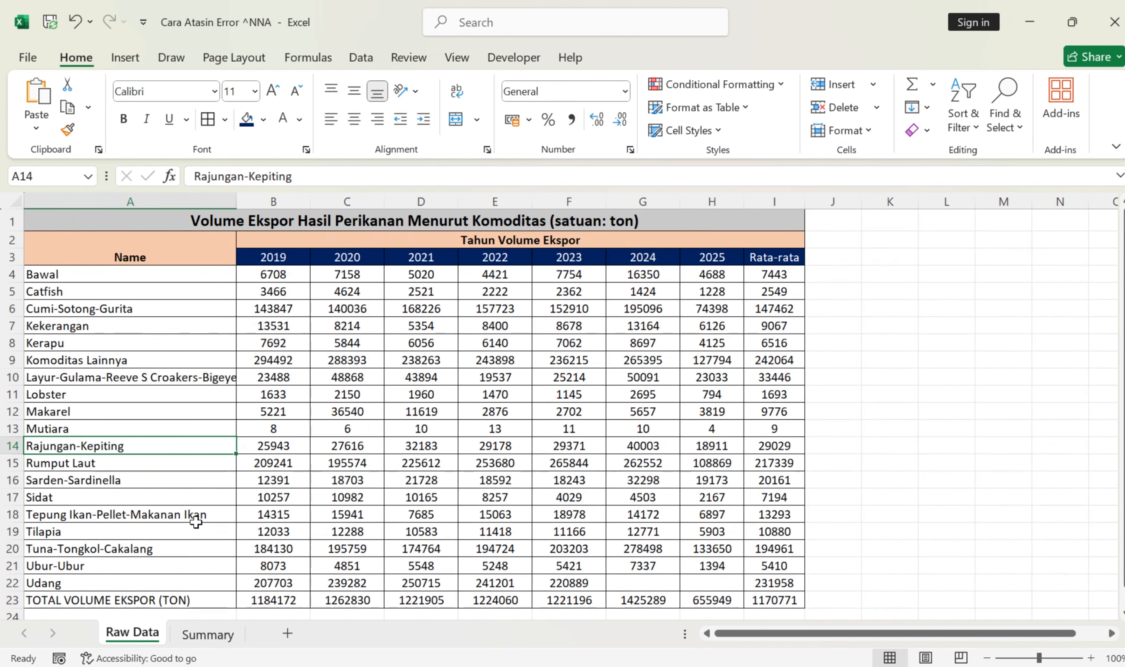
{"action": "left_click", "coordinate": [279, 305]}
{"action": "double_click", "coordinate": [279, 305]}
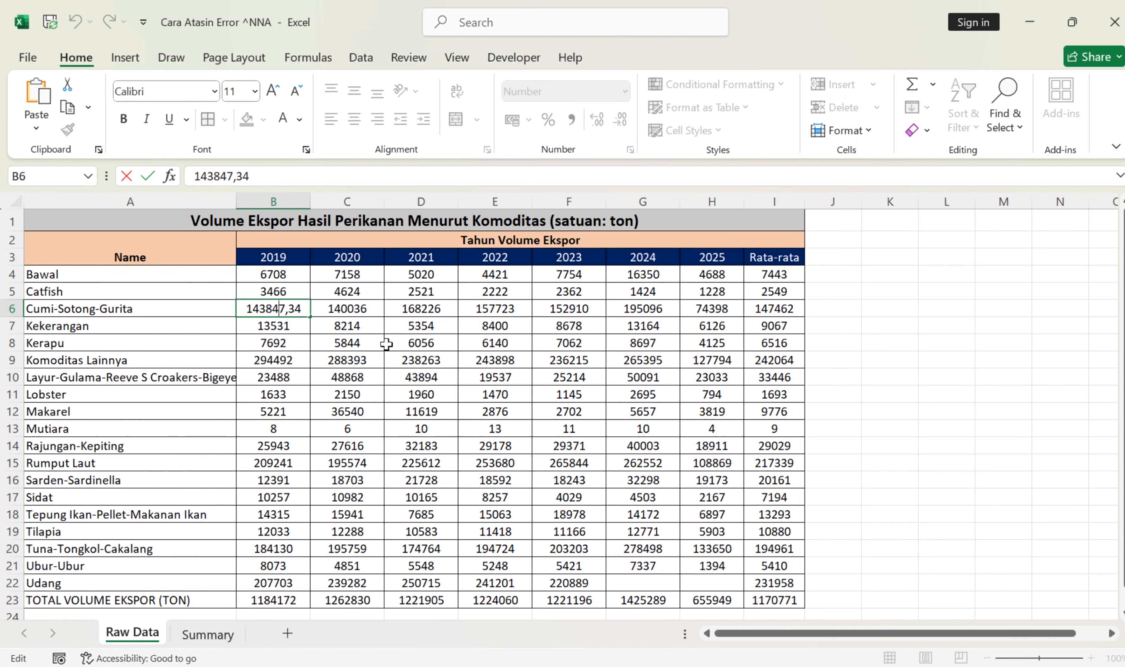
{"action": "left_click", "coordinate": [191, 634]}
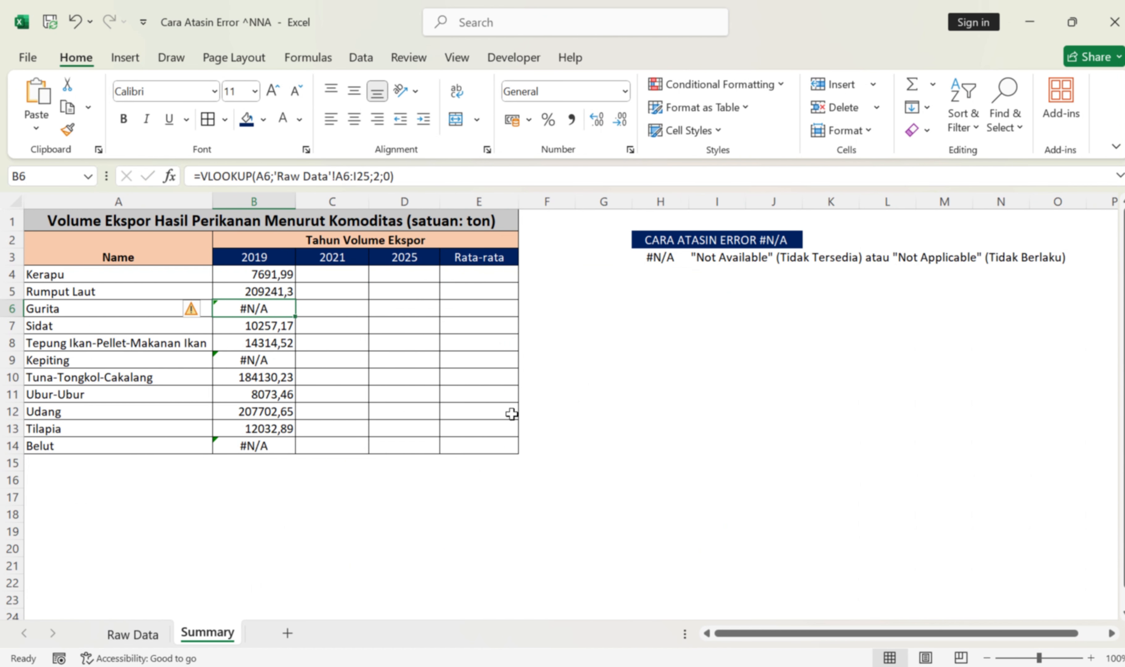
{"action": "left_click", "coordinate": [332, 322]}
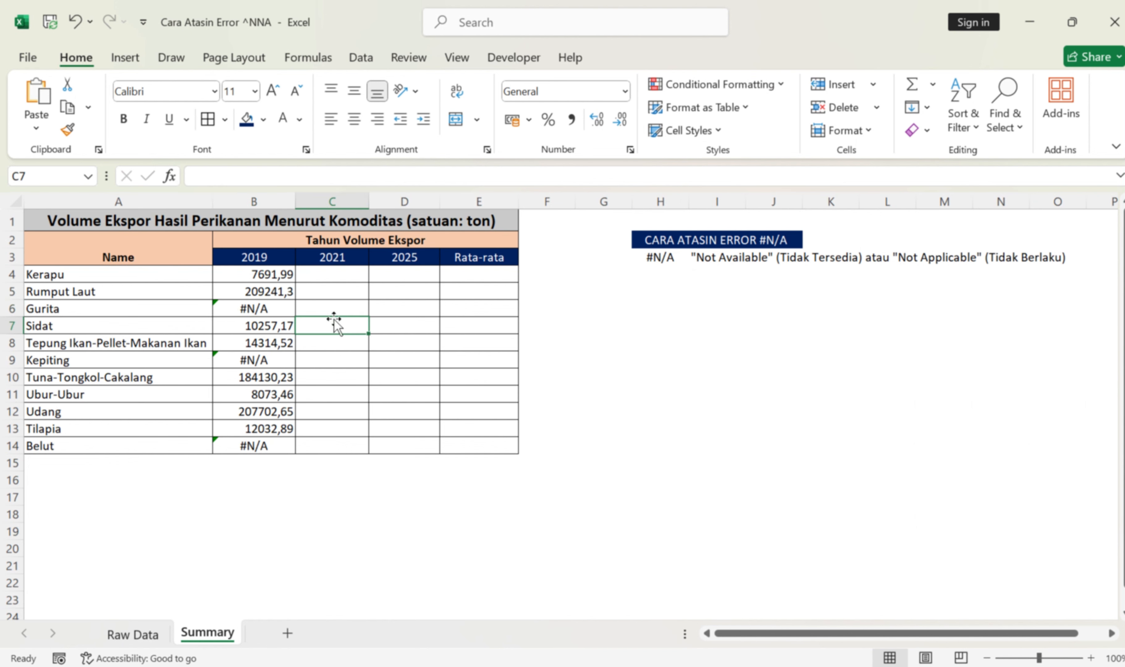
{"action": "left_click", "coordinate": [259, 302]}
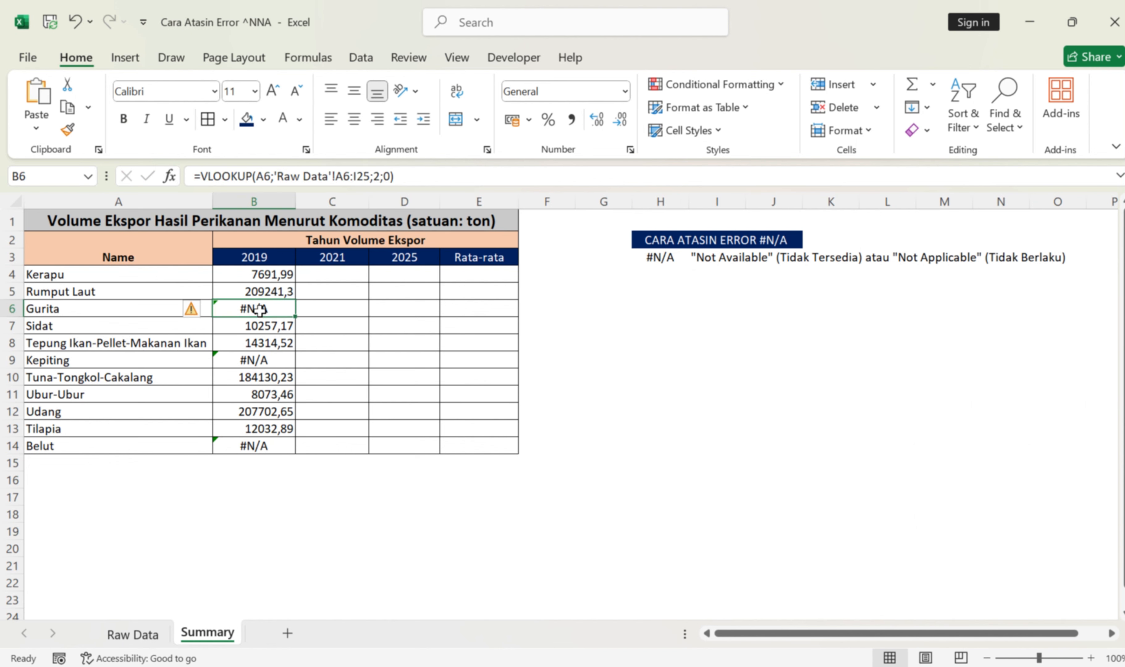
Step: Replace the 'Raw Data'!A4 reference in B4's VLOOKUP with the absolute range 'Raw Data'!$A$4:$I$23
{"action": "left_click", "coordinate": [271, 273]}
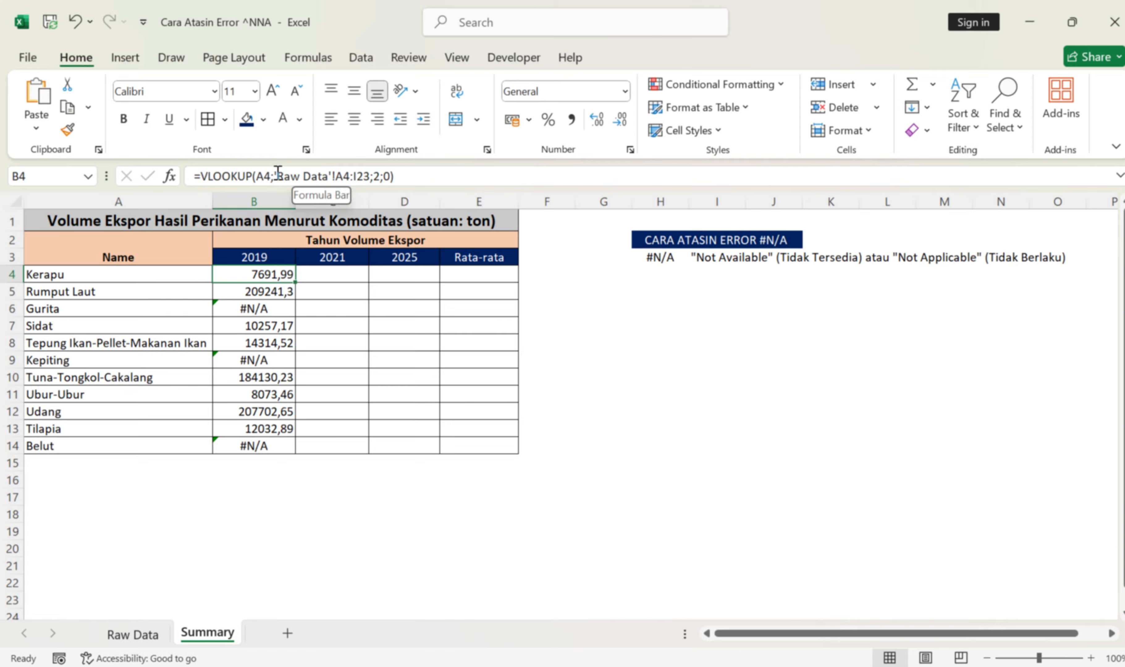
{"action": "left_click_drag", "start_coordinate": [274, 176], "coordinate": [352, 176]}
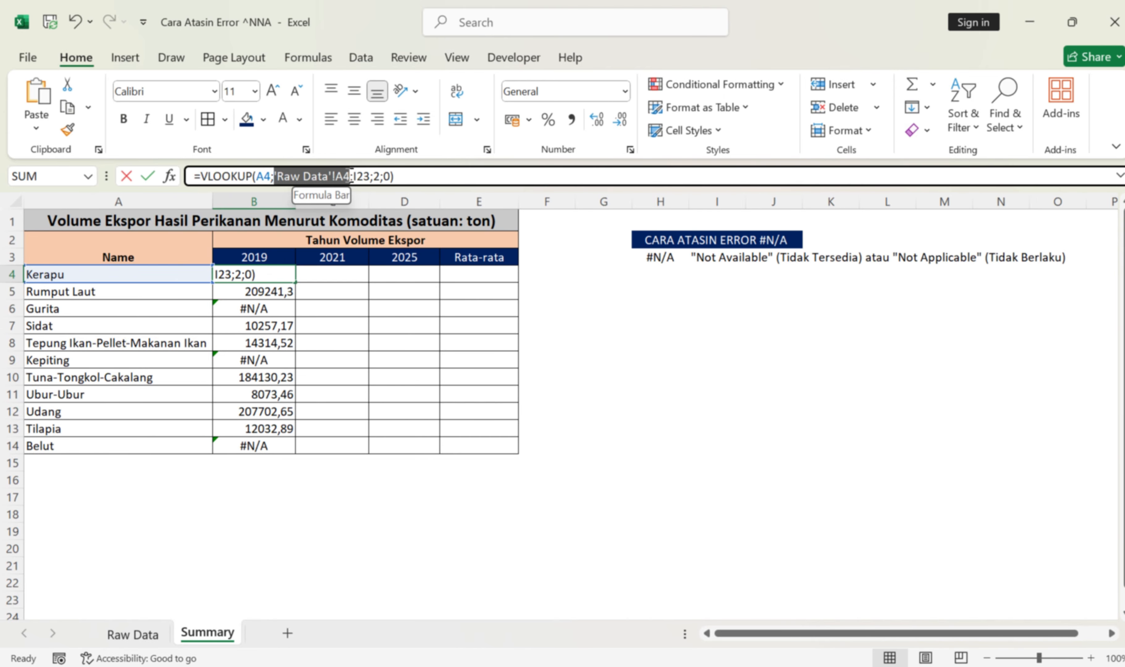
{"action": "key", "text": "BackSpace"}
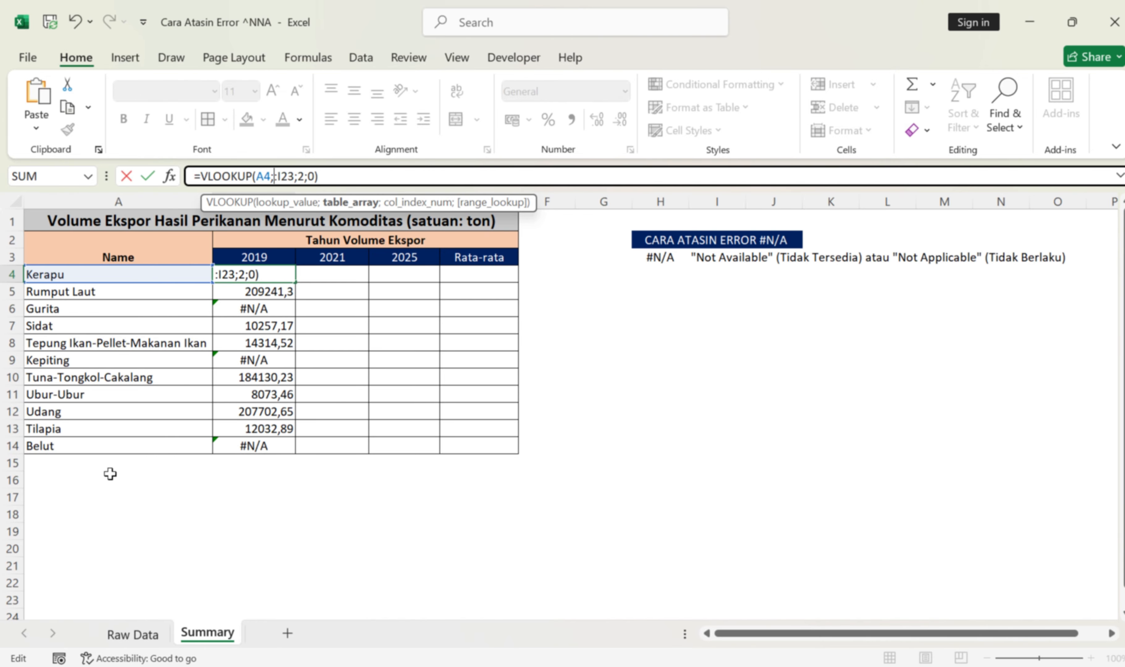
{"action": "left_click", "coordinate": [117, 635]}
{"action": "left_click_drag", "start_coordinate": [81, 273], "coordinate": [487, 564]}
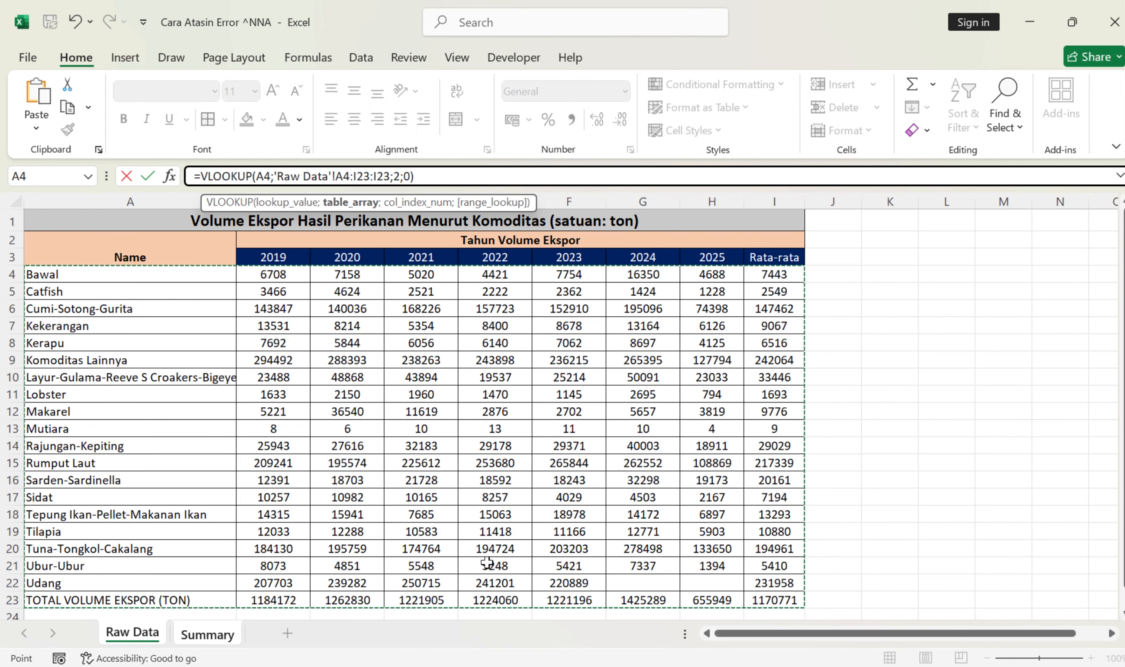
{"action": "key", "text": "F4"}
{"action": "key", "text": "Return"}
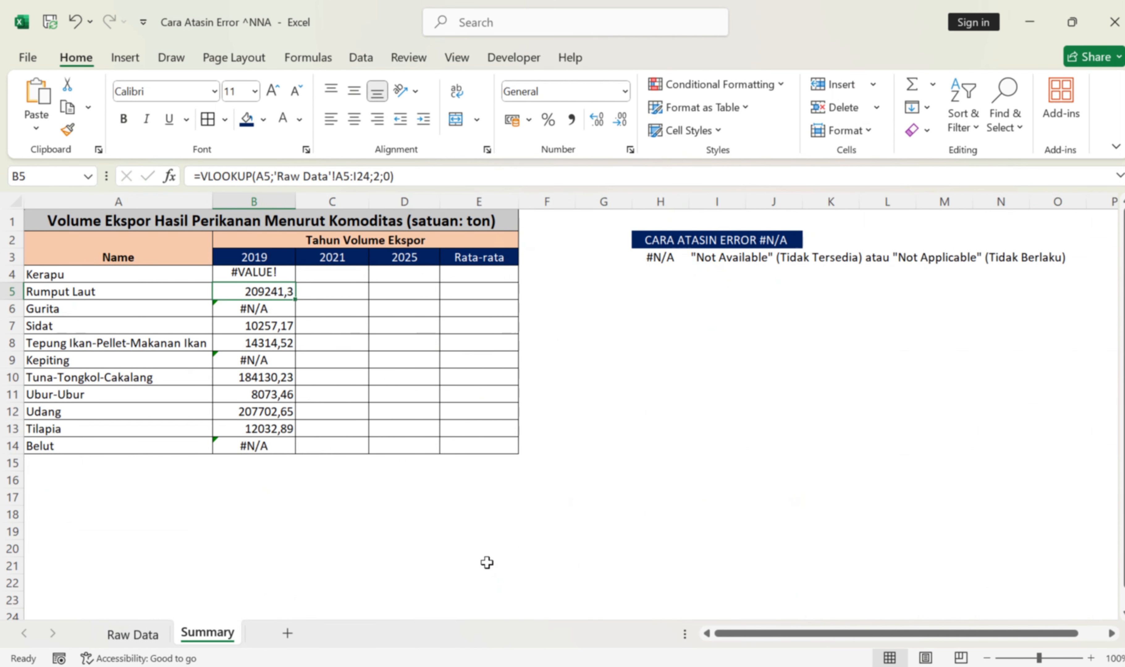
Step: Remove the extra :I23 from the table range in B4's VLOOKUP and fill the corrected formula down to B14
{"action": "double_click", "coordinate": [247, 274]}
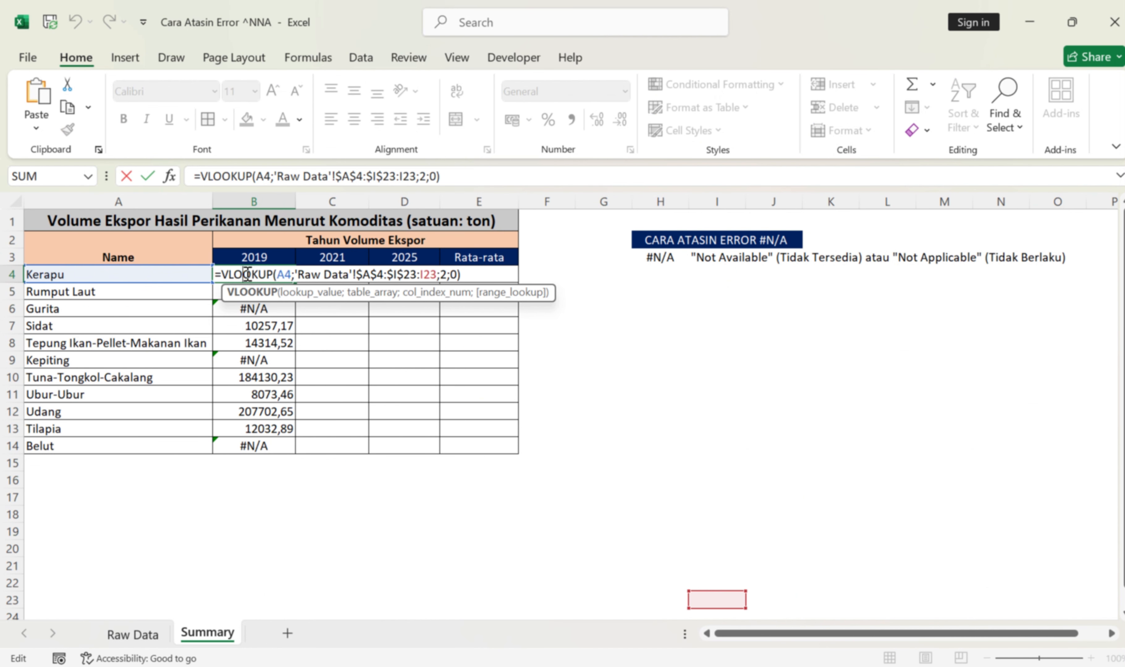
{"action": "left_click", "coordinate": [341, 176]}
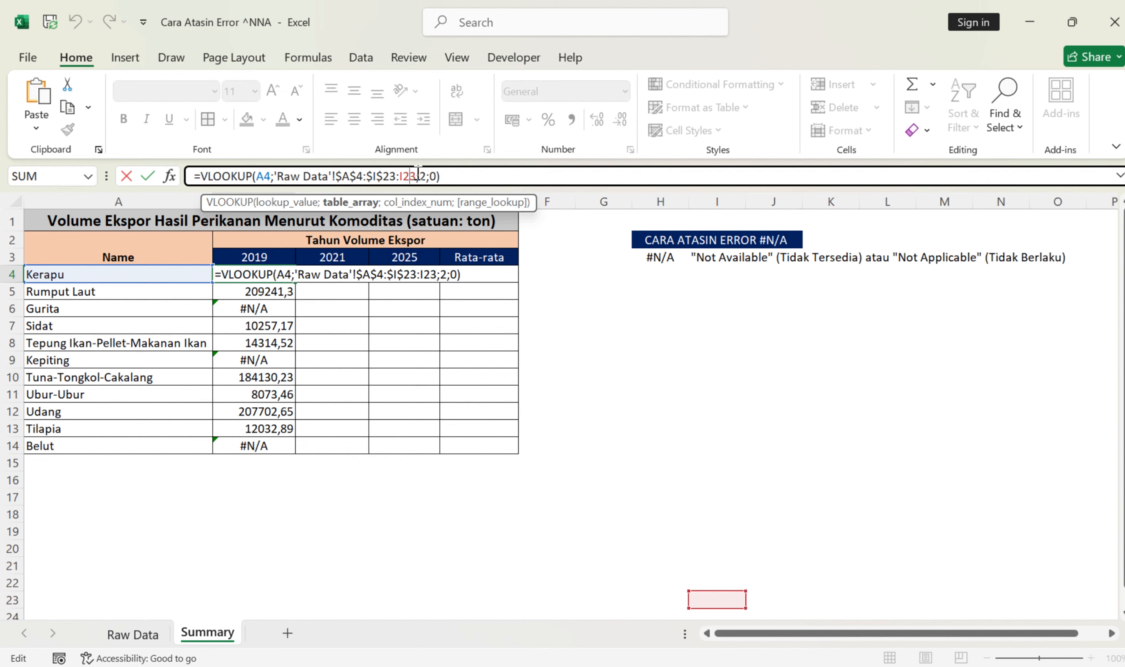
{"action": "key", "text": "BackSpace"}
{"action": "key", "text": "BackSpace"}
{"action": "key", "text": "BackSpace"}
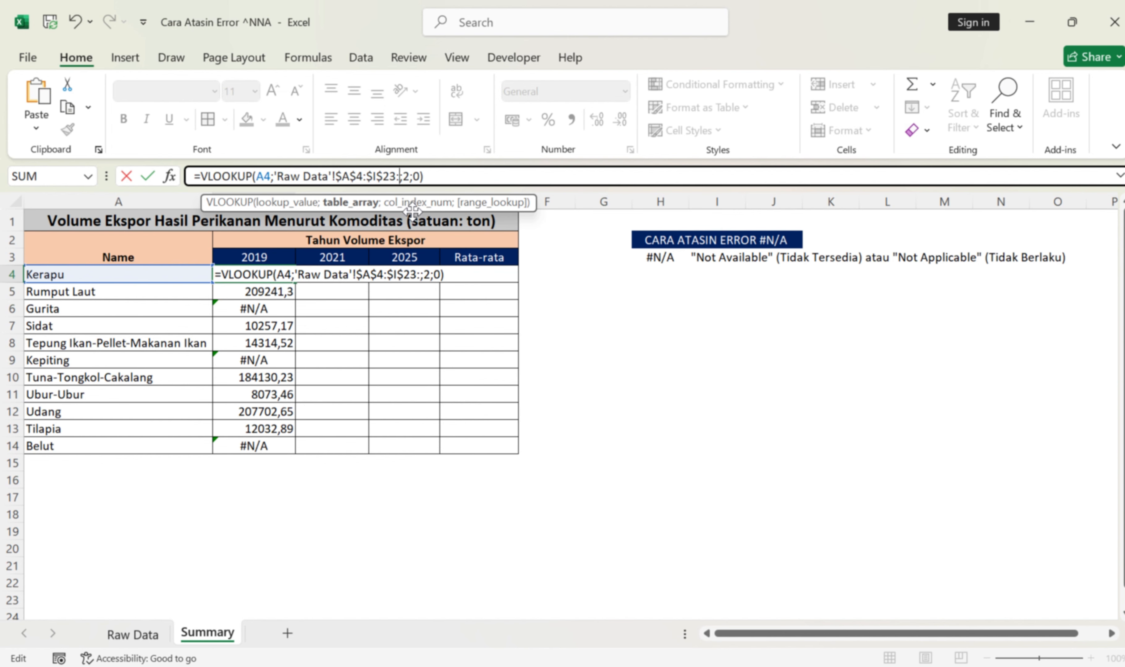
{"action": "key", "text": "BackSpace"}
{"action": "key", "text": "Return"}
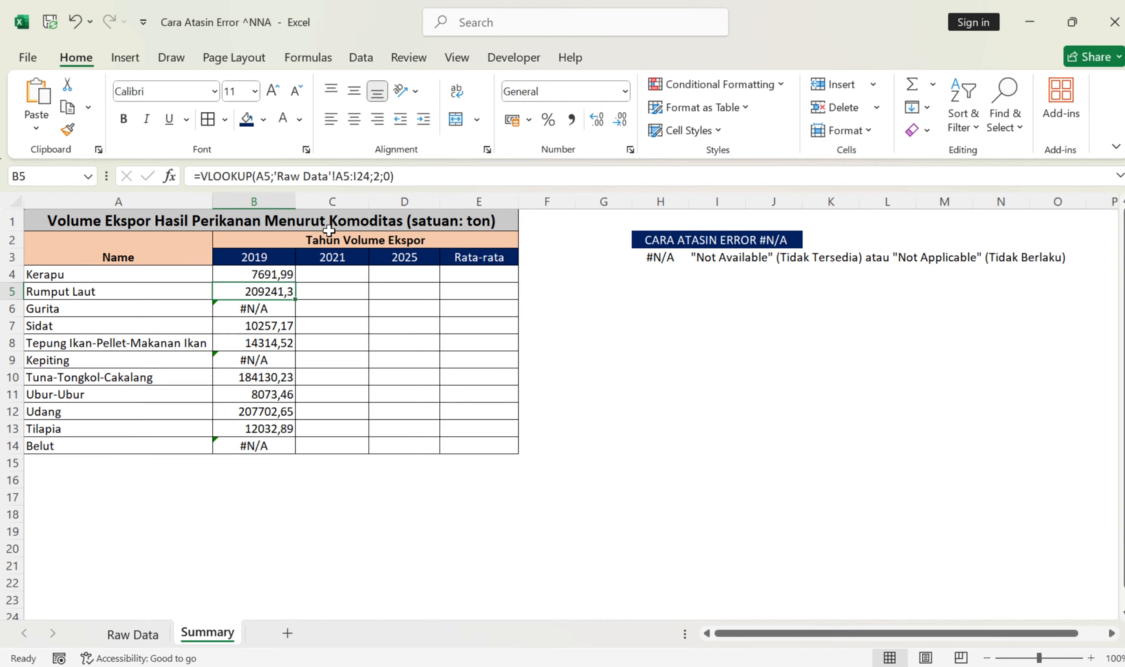
{"action": "left_click", "coordinate": [282, 274]}
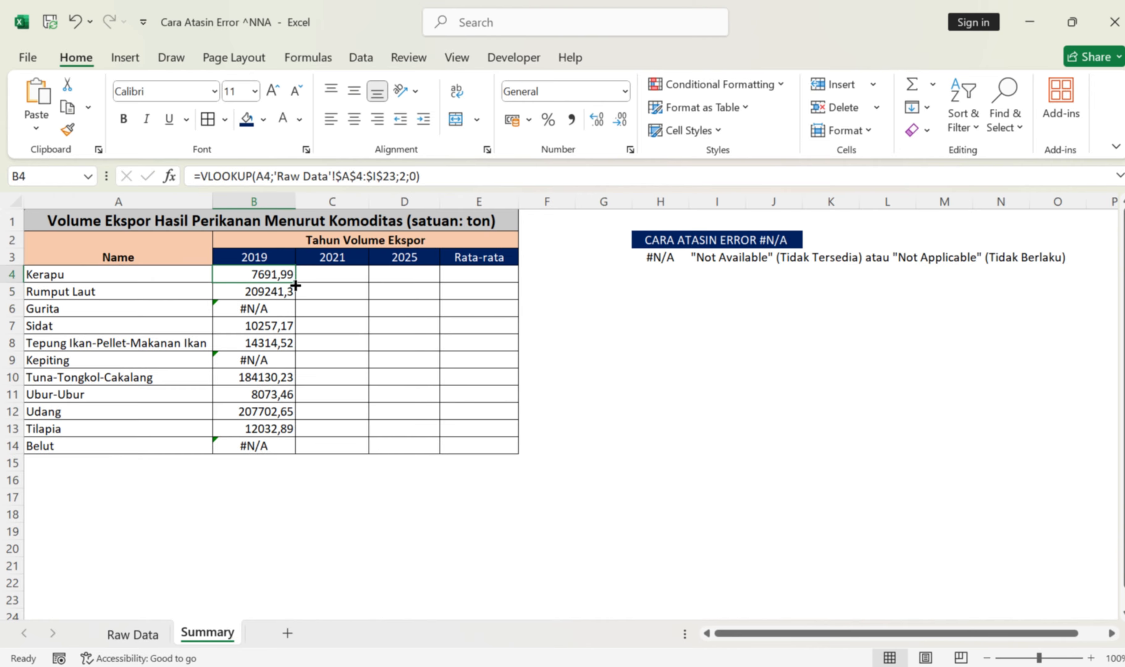
{"action": "left_click_drag", "start_coordinate": [296, 285], "coordinate": [265, 452]}
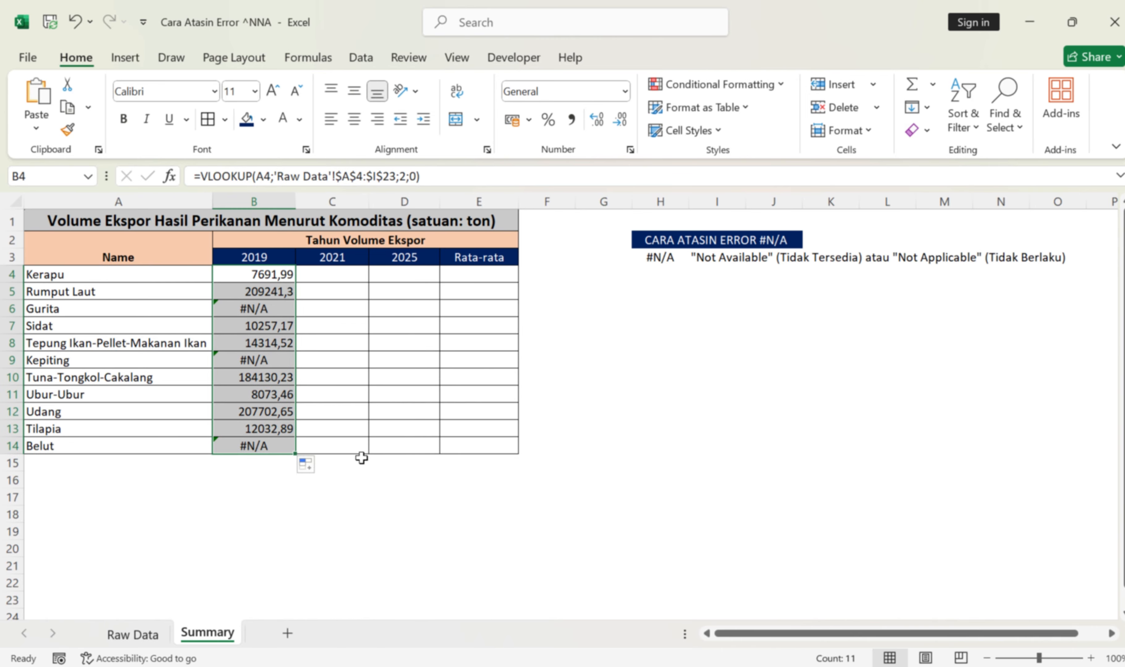
Step: Copy the name Gurita from A6, search for it on the Raw Data sheet, and return to the Summary sheet
{"action": "left_click", "coordinate": [224, 307]}
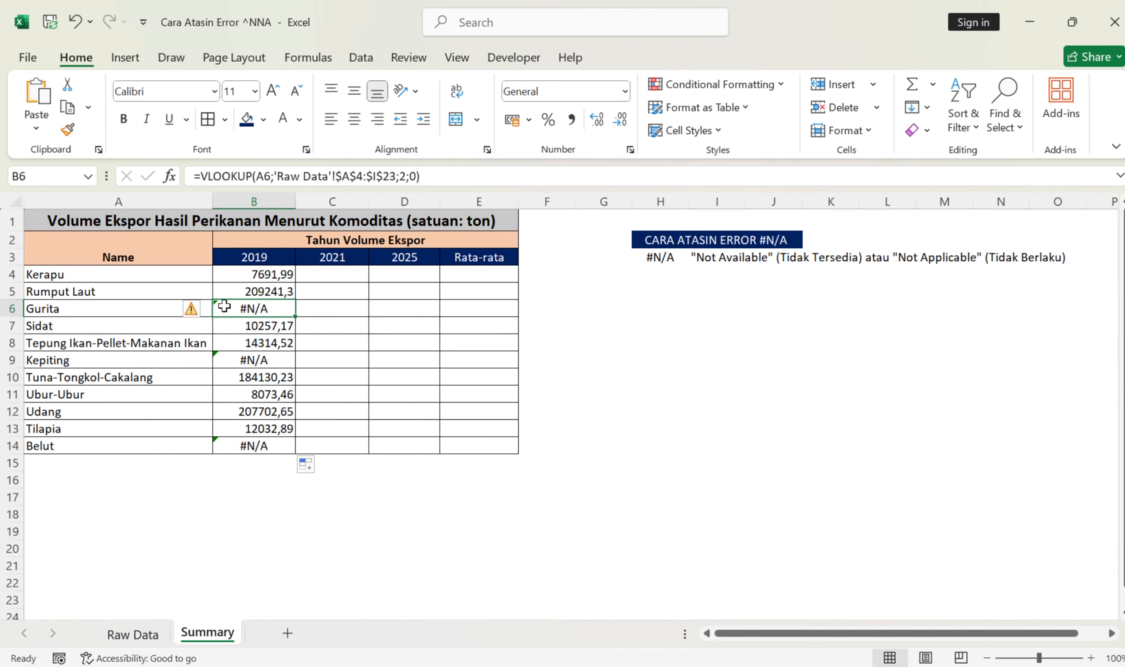
{"action": "left_click", "coordinate": [139, 320]}
{"action": "left_click", "coordinate": [141, 308]}
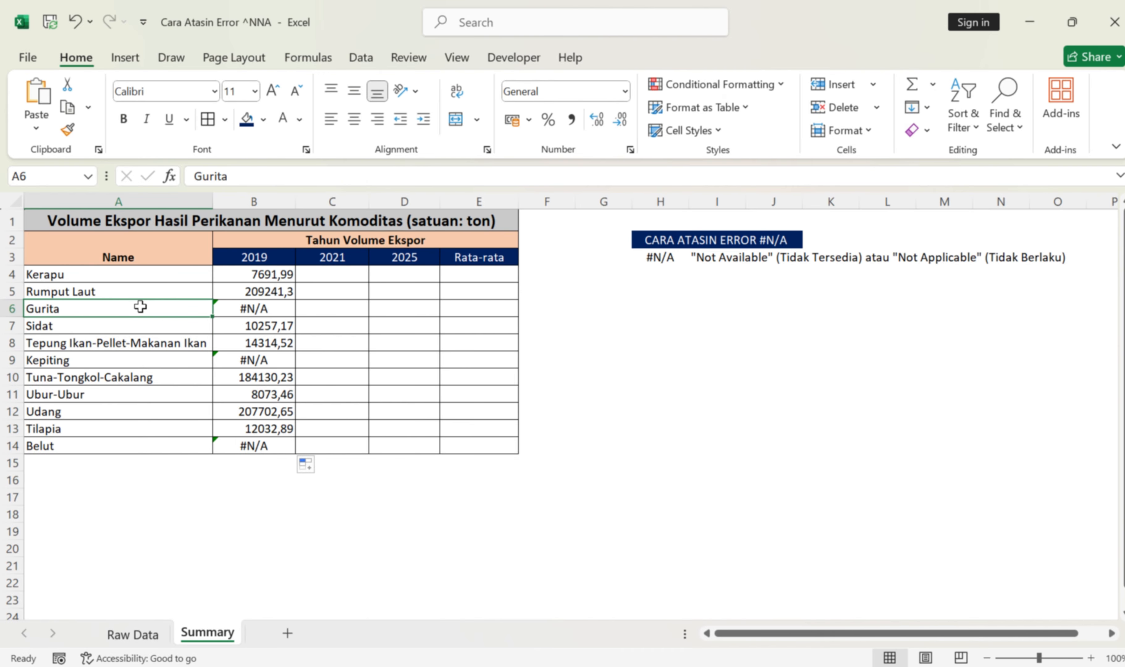
{"action": "key", "text": "ctrl+c"}
{"action": "left_click", "coordinate": [145, 633]}
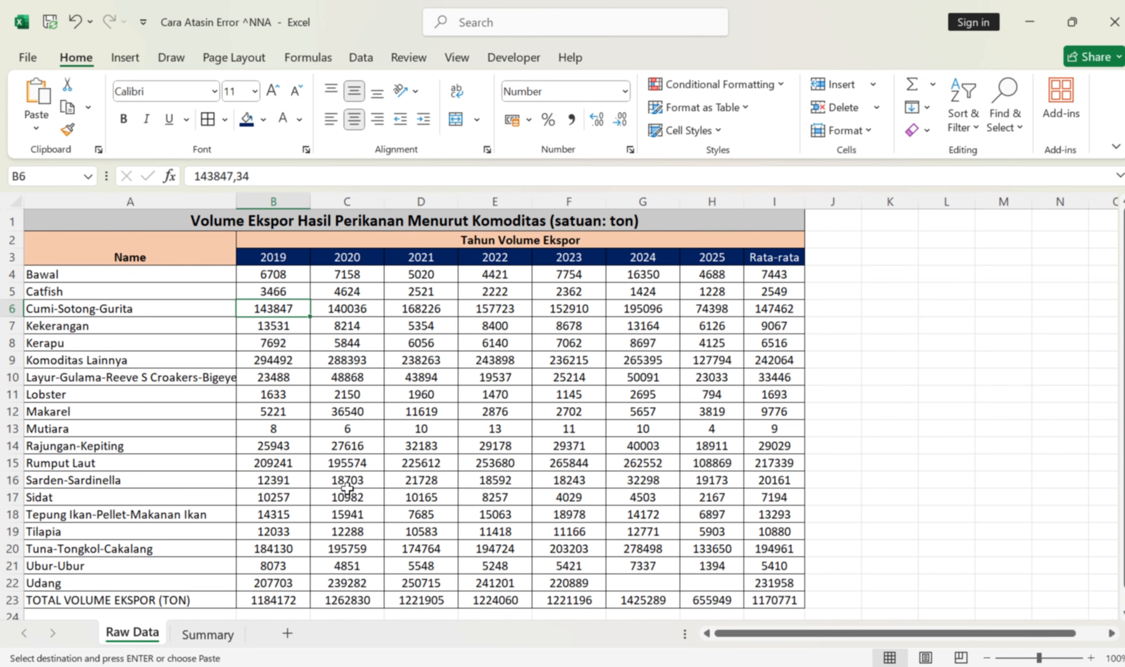
{"action": "key", "text": "ctrl+f"}
{"action": "key", "text": "ctrl+v"}
{"action": "key", "text": "Return"}
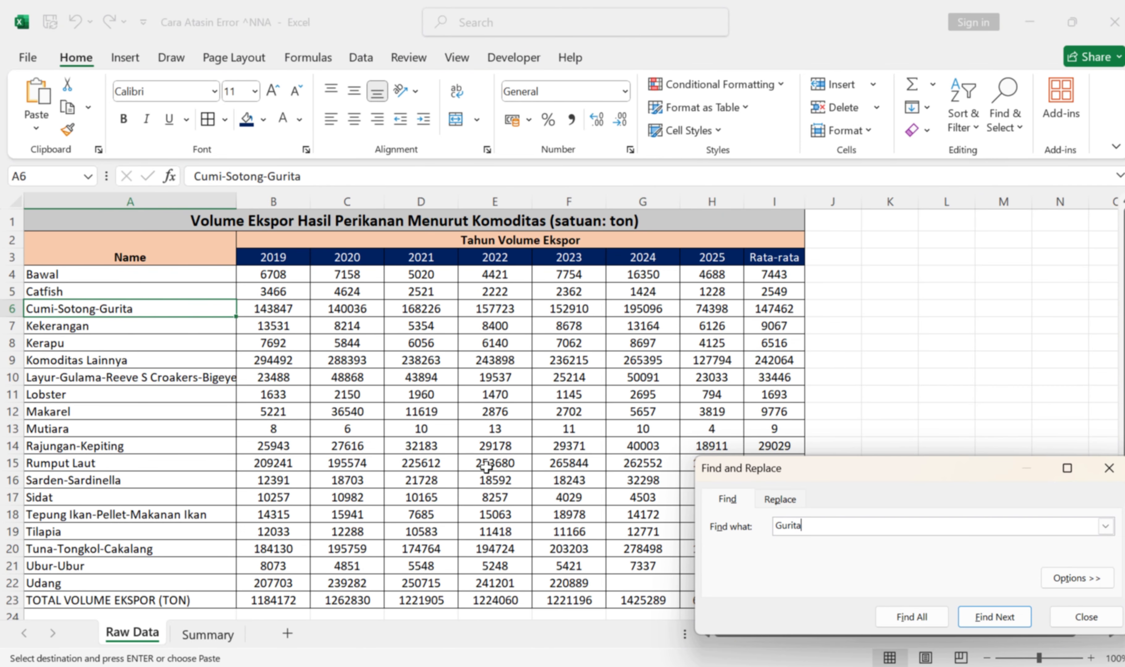
{"action": "left_click", "coordinate": [208, 635]}
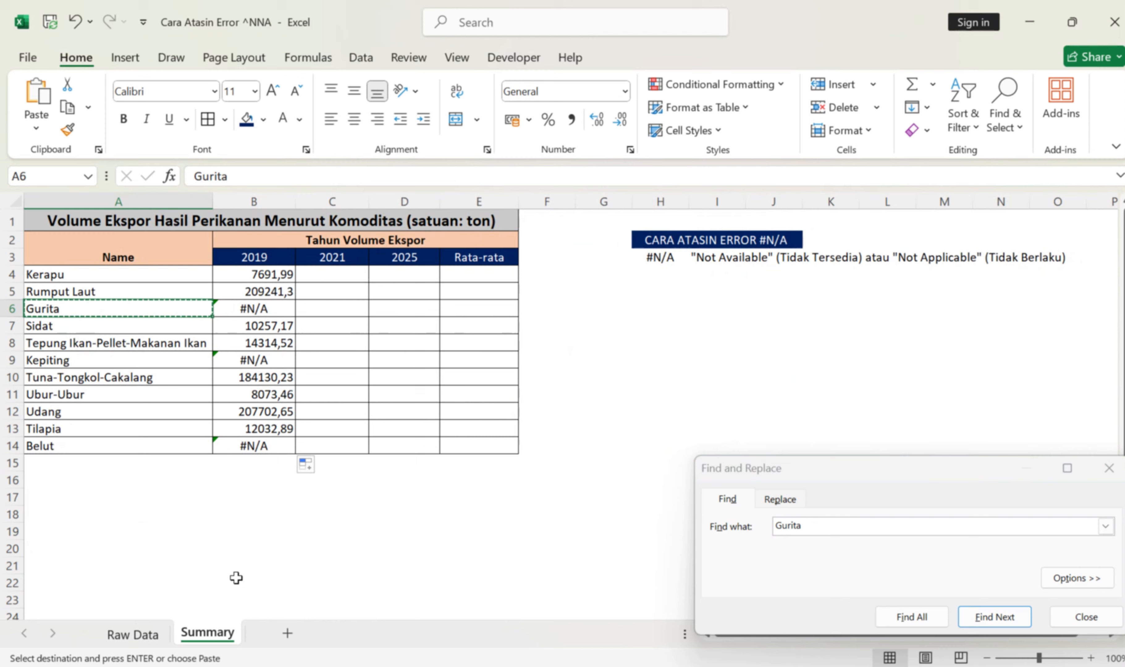
{"action": "left_click", "coordinate": [1109, 468]}
{"action": "left_click", "coordinate": [251, 273]}
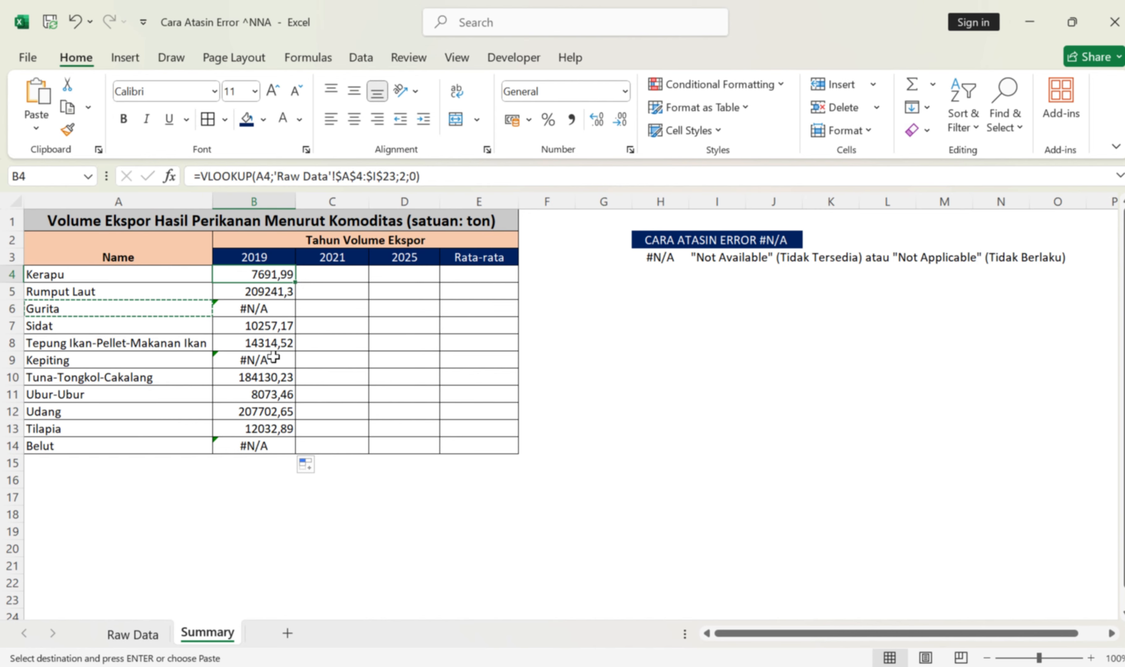
{"action": "left_click", "coordinate": [237, 441]}
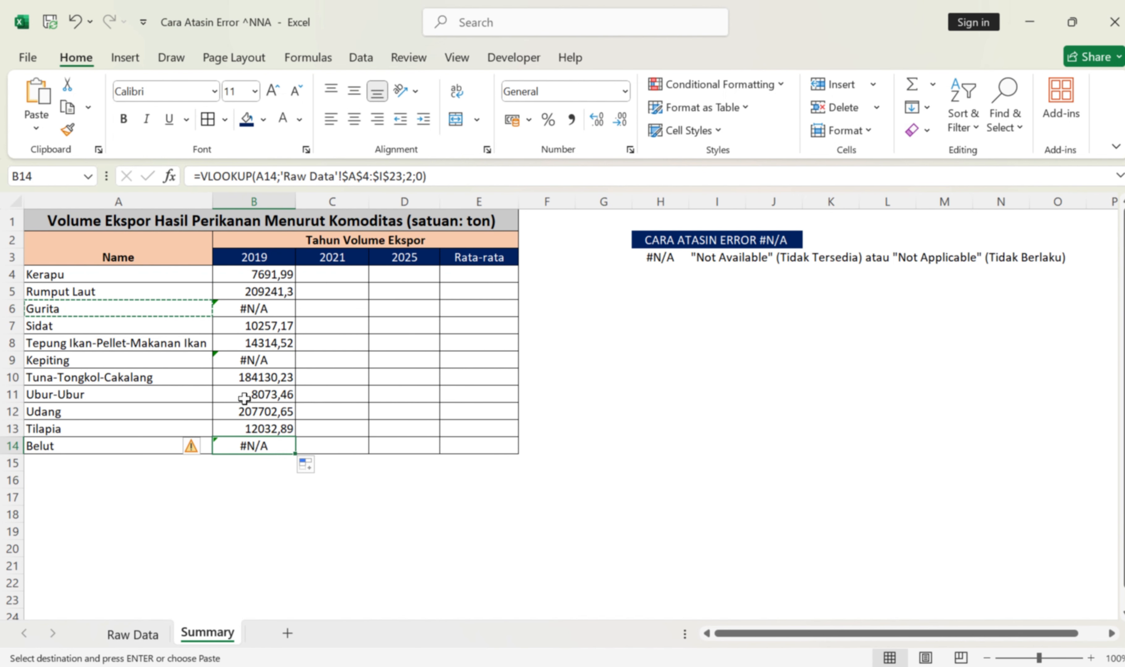
{"action": "left_click", "coordinate": [248, 273]}
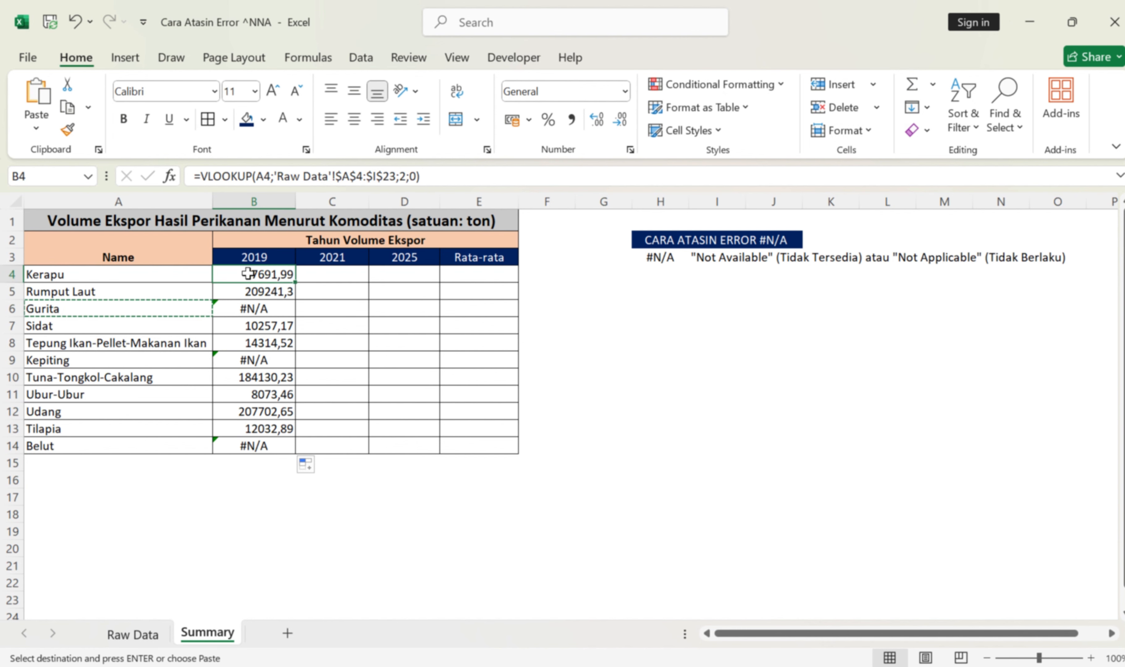
{"action": "double_click", "coordinate": [248, 273]}
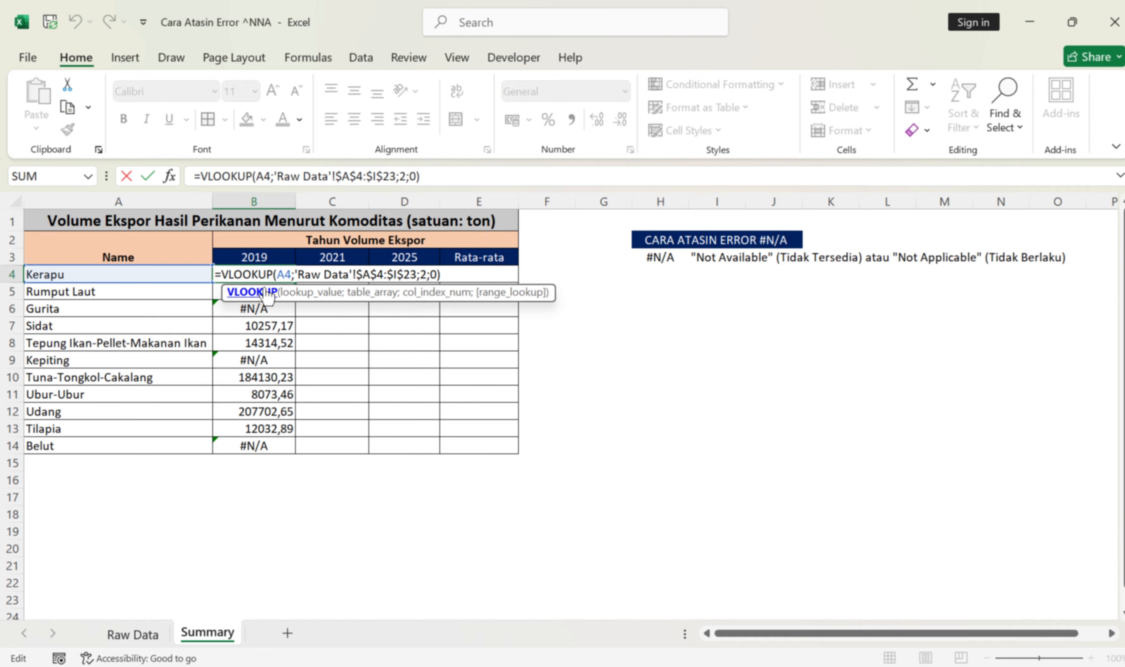
{"action": "key", "text": "Return"}
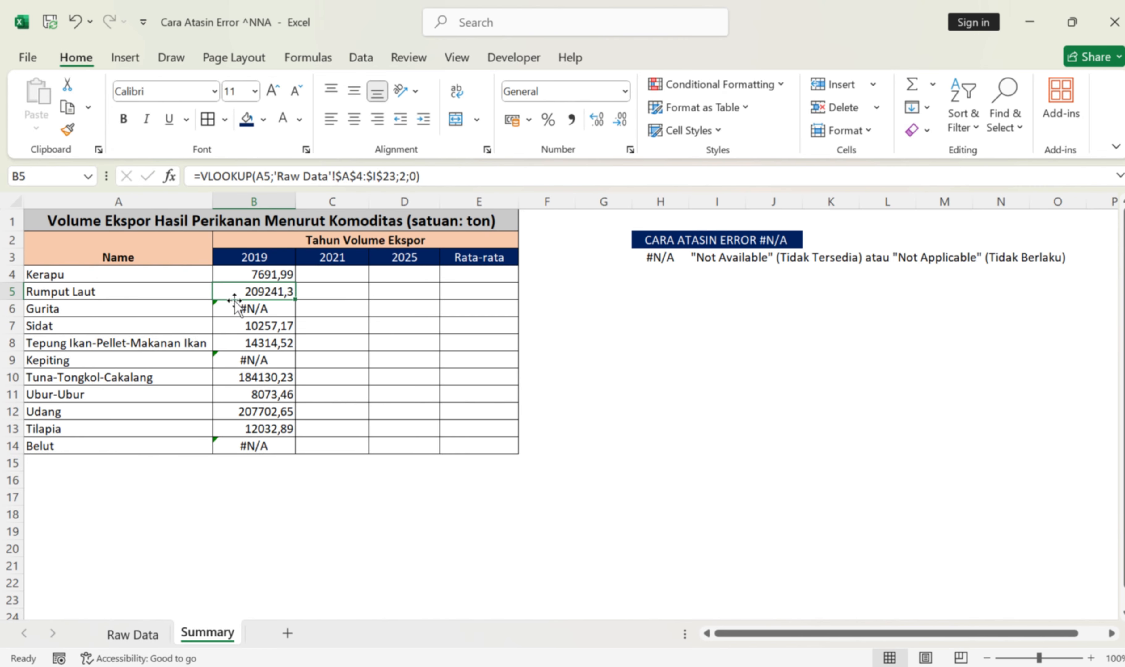
Step: Wrap B4's VLOOKUP in an IFERROR that returns "Data Tidak Ada" when the lookup gives an error
{"action": "double_click", "coordinate": [254, 273]}
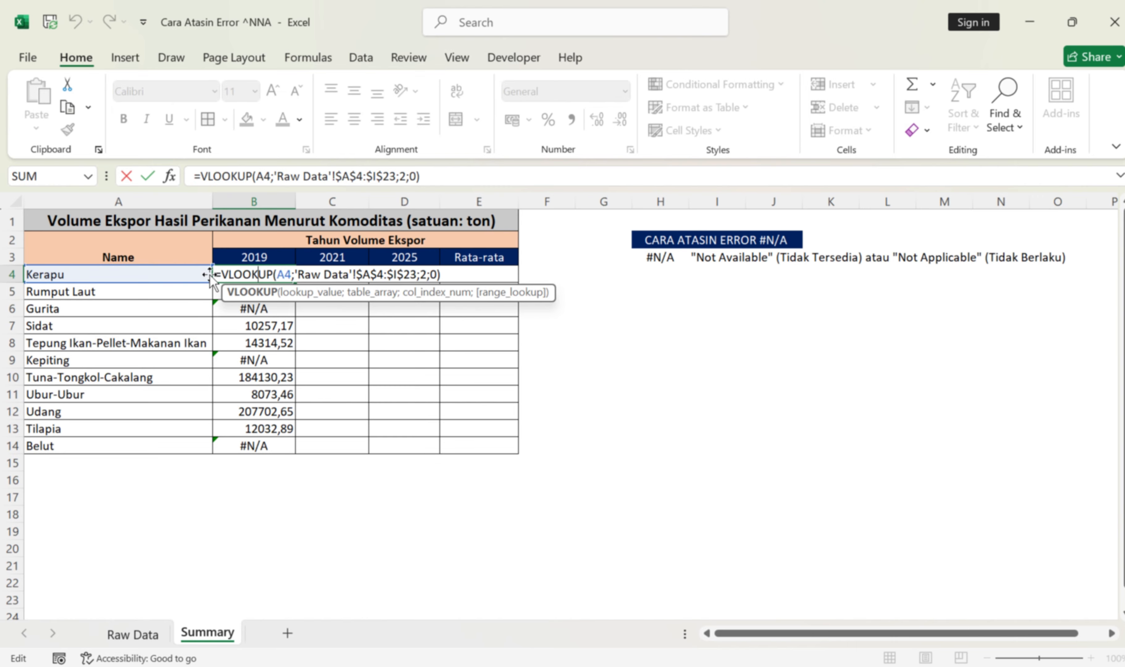
{"action": "left_click", "coordinate": [222, 274]}
{"action": "type", "text": "IFE"}
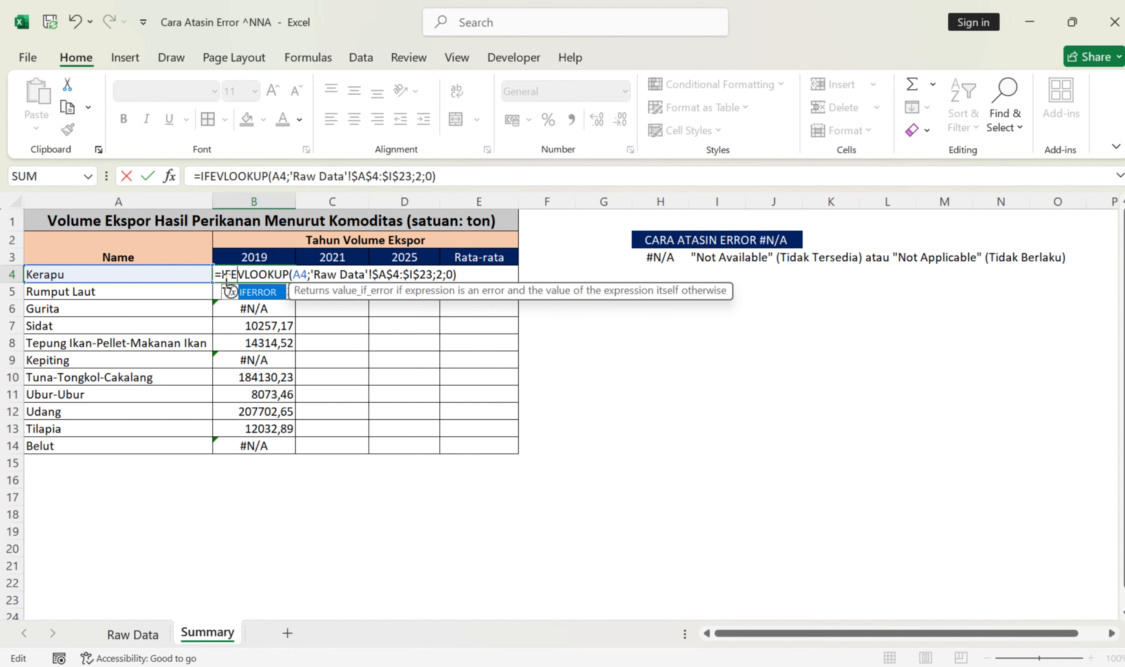
{"action": "double_click", "coordinate": [233, 292]}
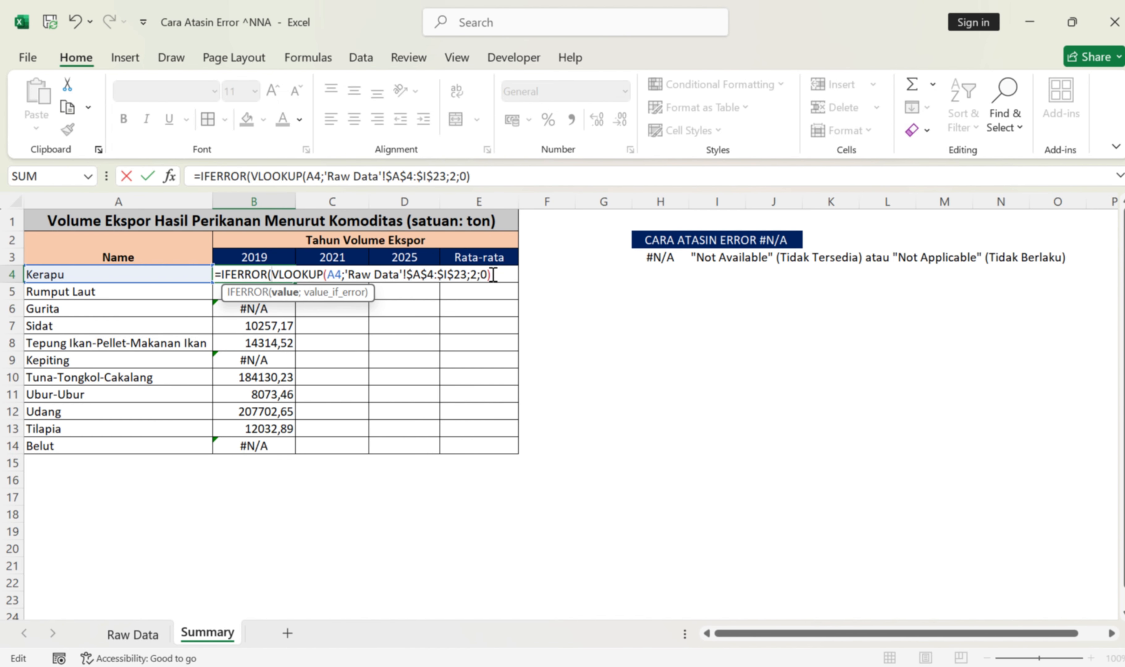
{"action": "type", "text": ";"}
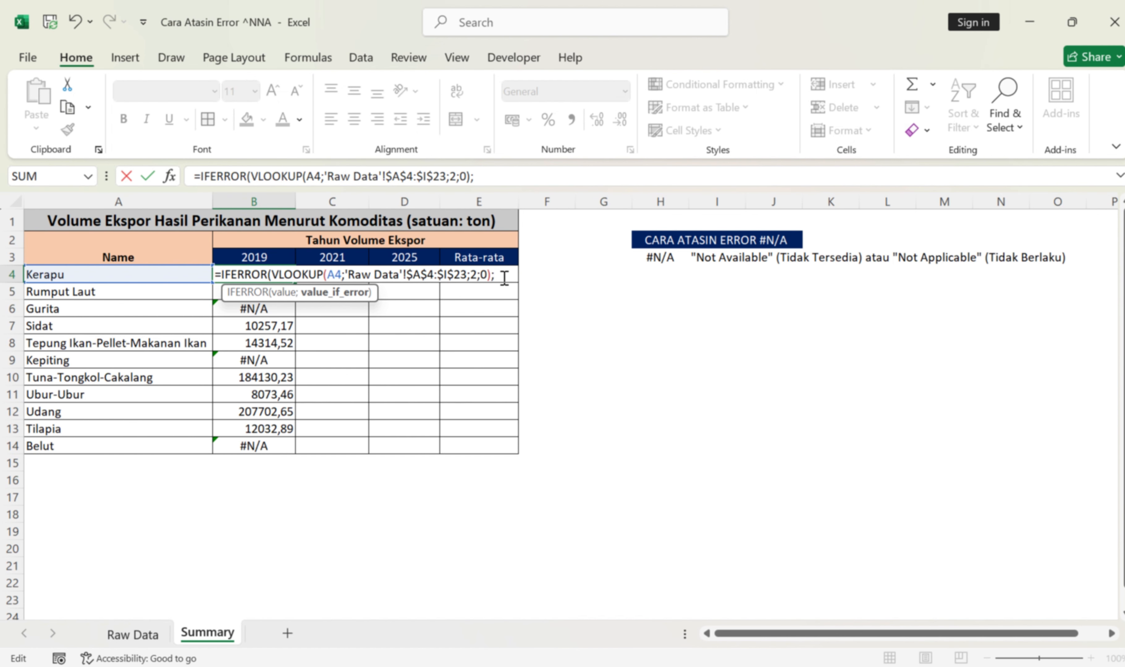
{"action": "type", "text": "\""}
{"action": "key", "text": "Return"}
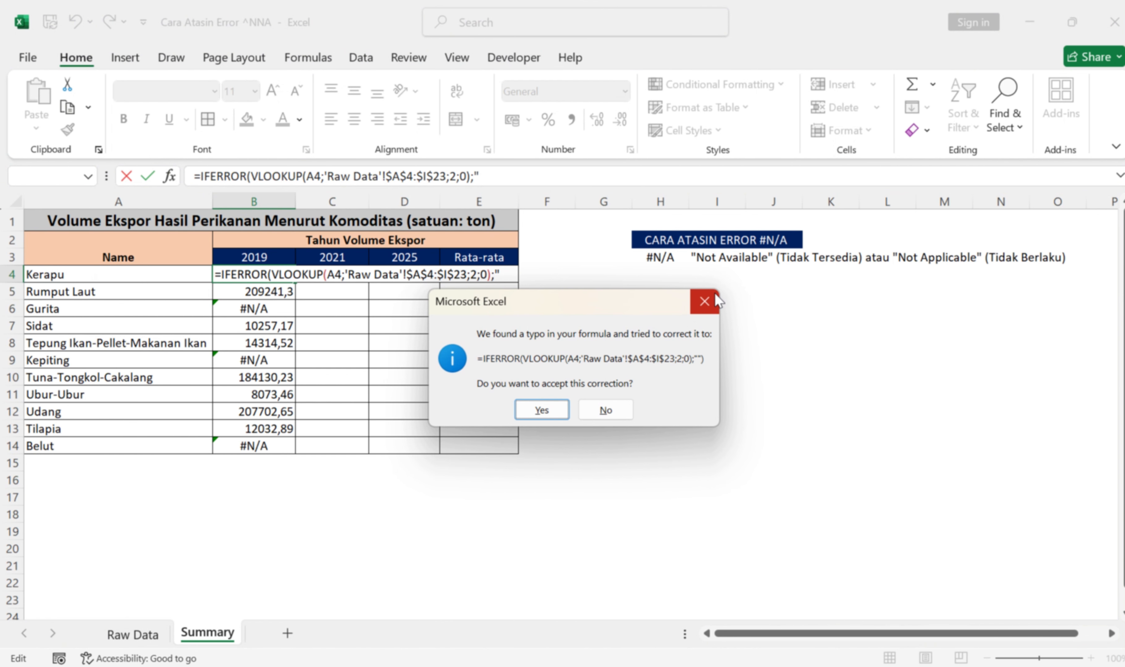
{"action": "left_click", "coordinate": [716, 299]}
{"action": "key", "text": "Return"}
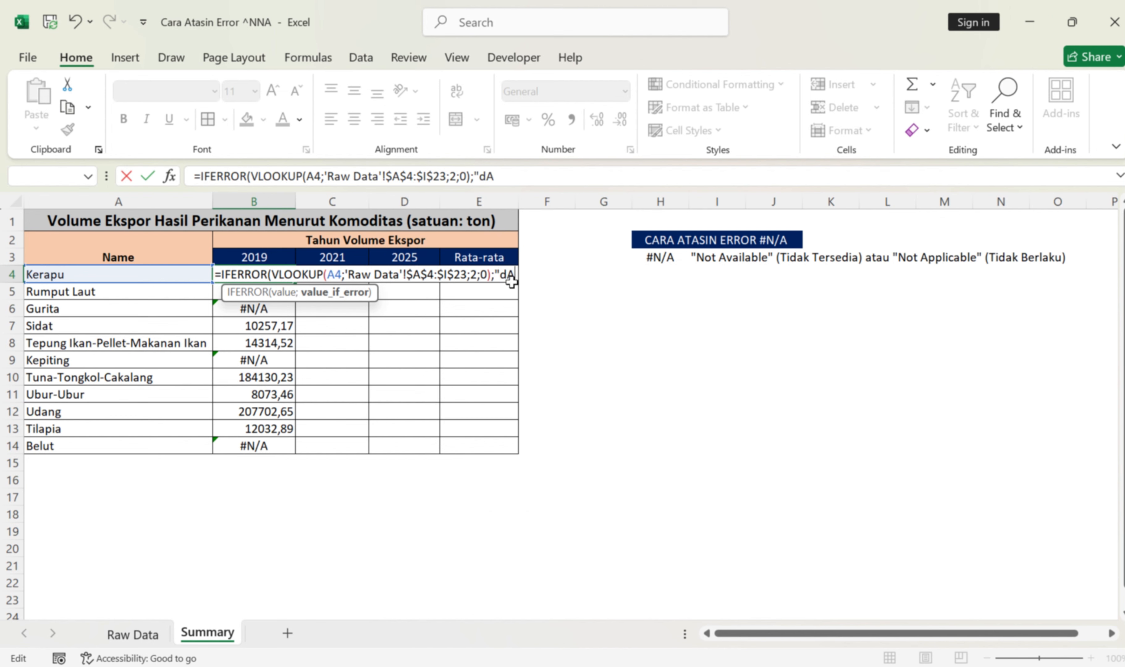
{"action": "type", "text": "Data Tidak Ada"}
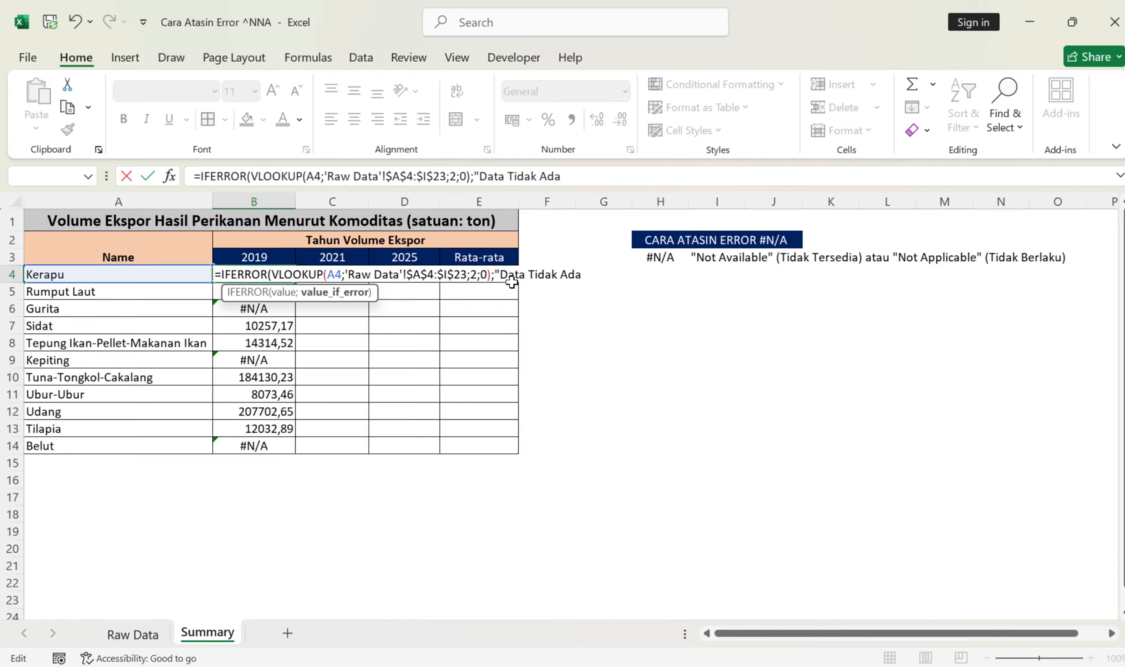
{"action": "type", "text": "\")"}
{"action": "key", "text": "Return"}
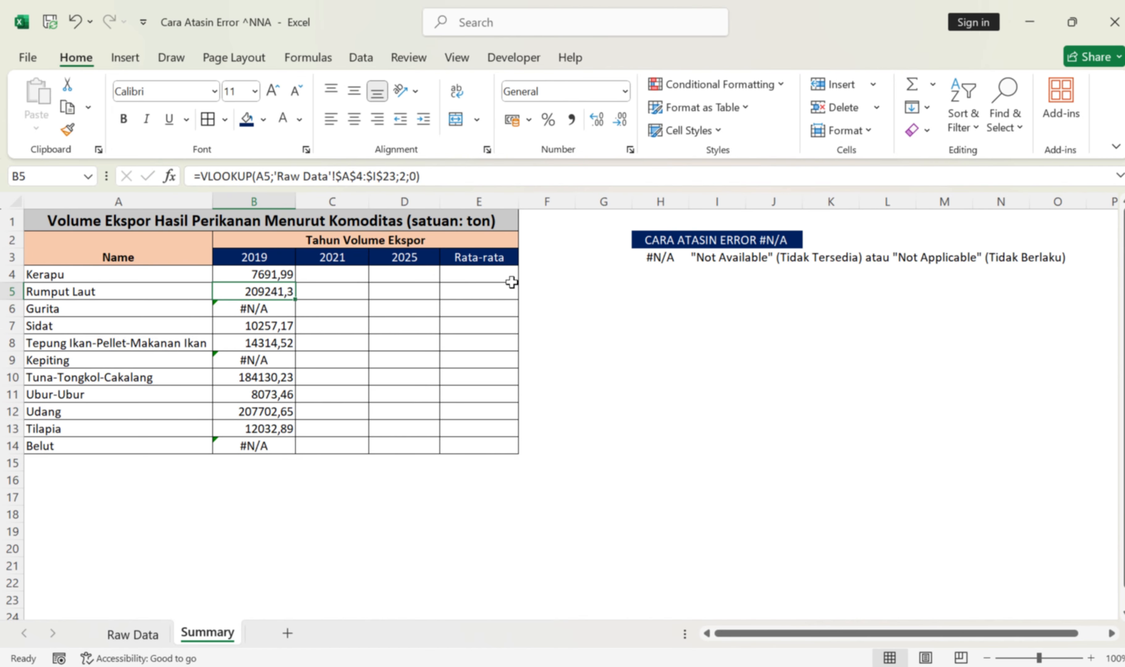
Step: Fill the IFERROR formula from B4 down to B14 and widen column B to fit the fallback text
{"action": "left_click", "coordinate": [271, 267]}
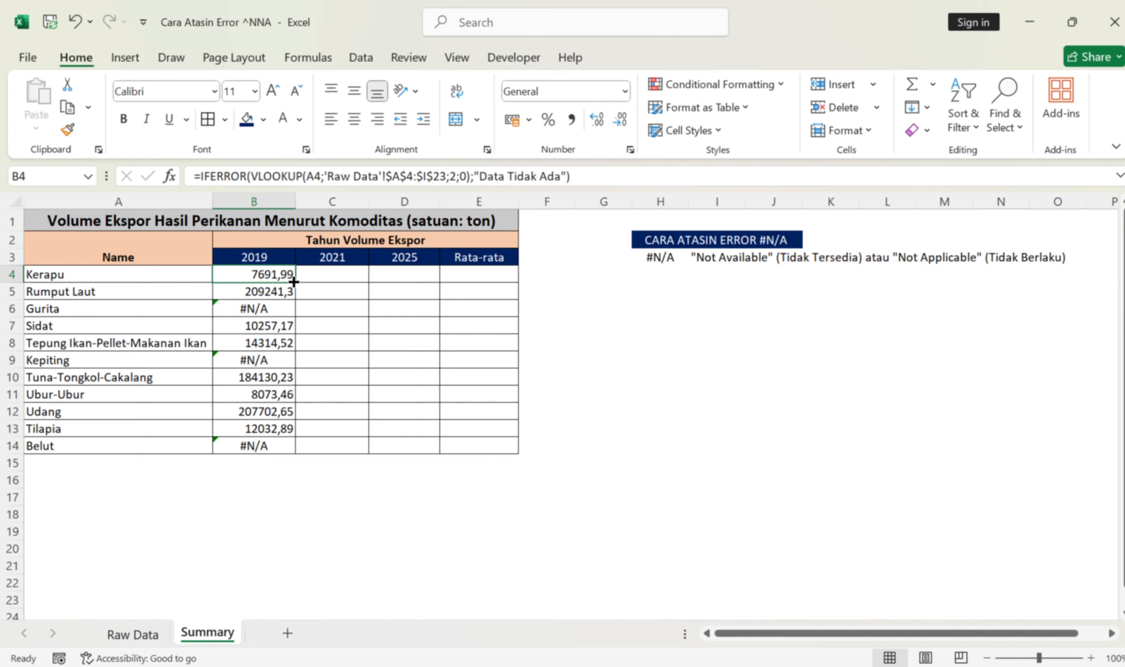
{"action": "left_click_drag", "start_coordinate": [293, 282], "coordinate": [258, 452]}
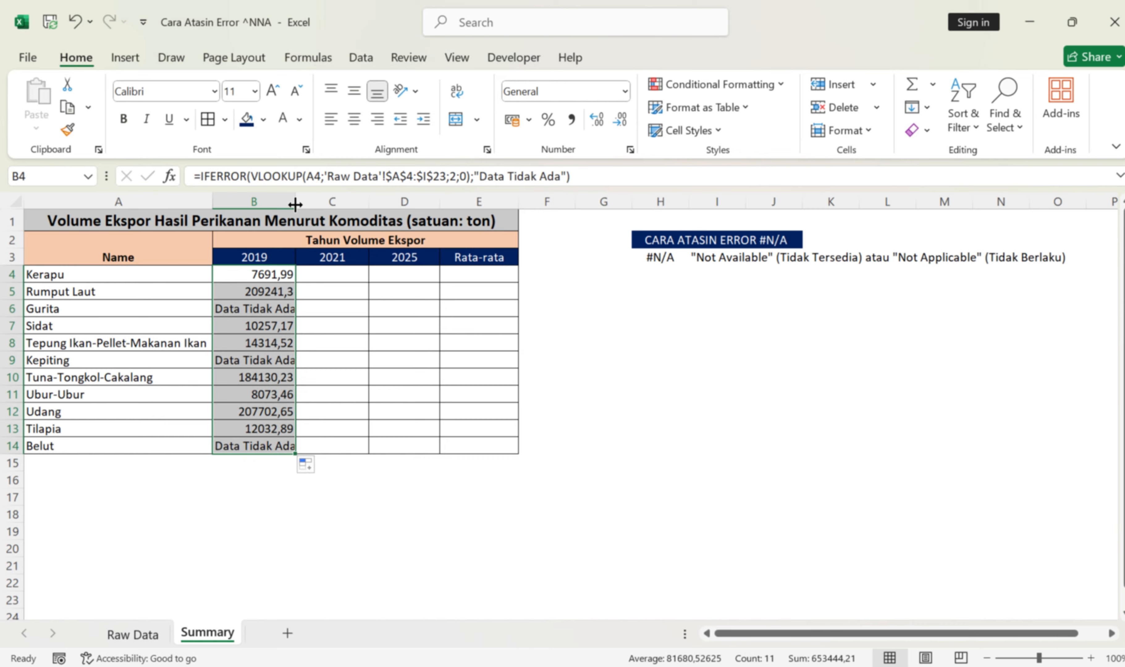
{"action": "left_click_drag", "start_coordinate": [296, 204], "coordinate": [310, 204]}
{"action": "left_click", "coordinate": [350, 384]}
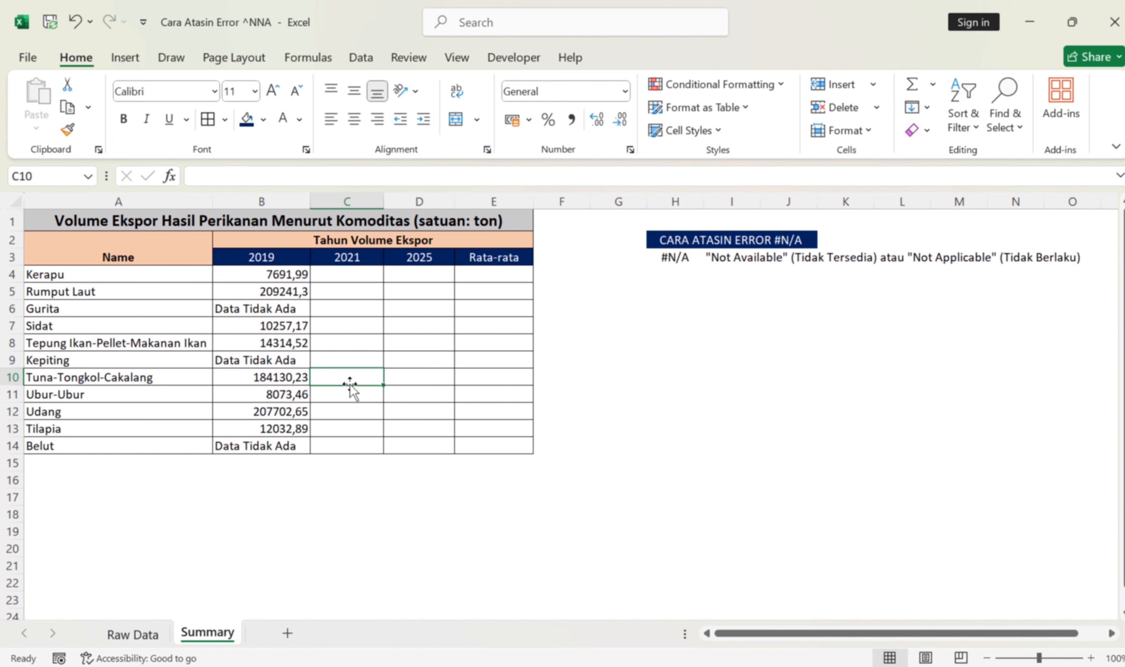
Step: Replace the fallback text in B4's IFERROR formula with "-" and fill the formula down to B14
{"action": "left_click", "coordinate": [292, 274]}
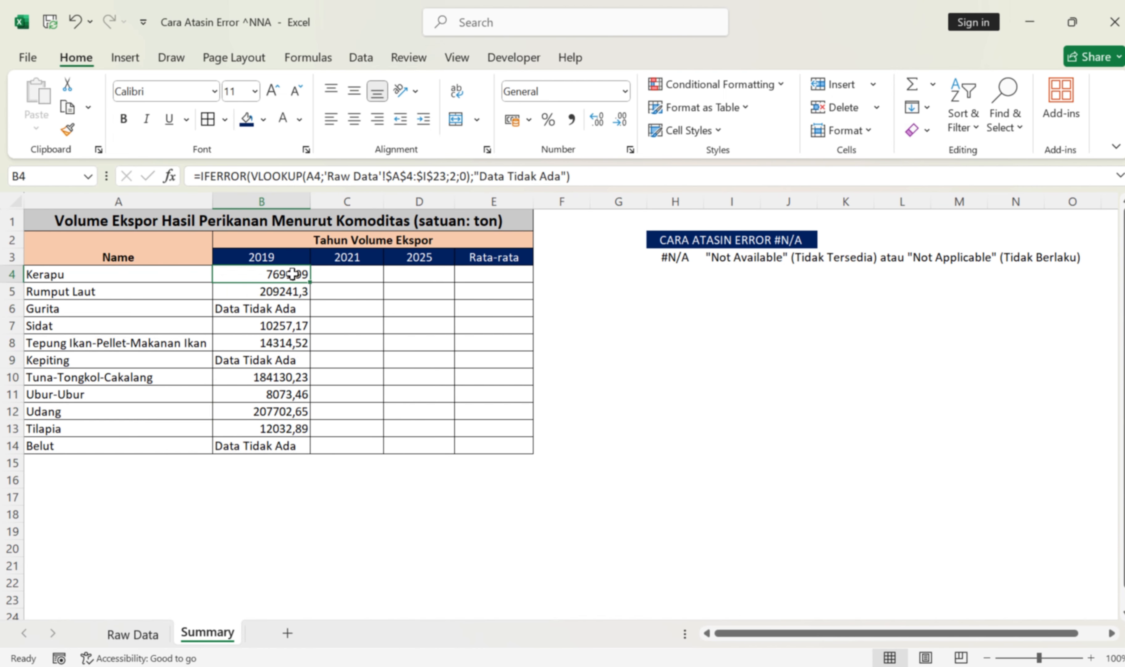
{"action": "left_click_drag", "start_coordinate": [480, 176], "coordinate": [563, 172]}
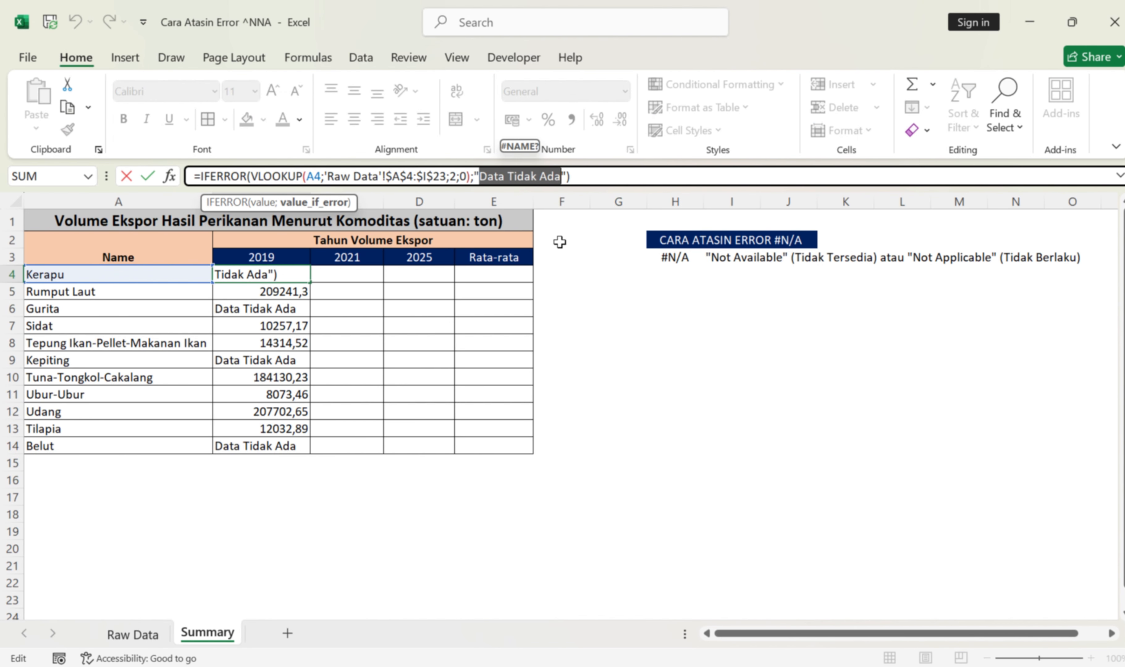
{"action": "type", "text": "-"}
{"action": "key", "text": "Return"}
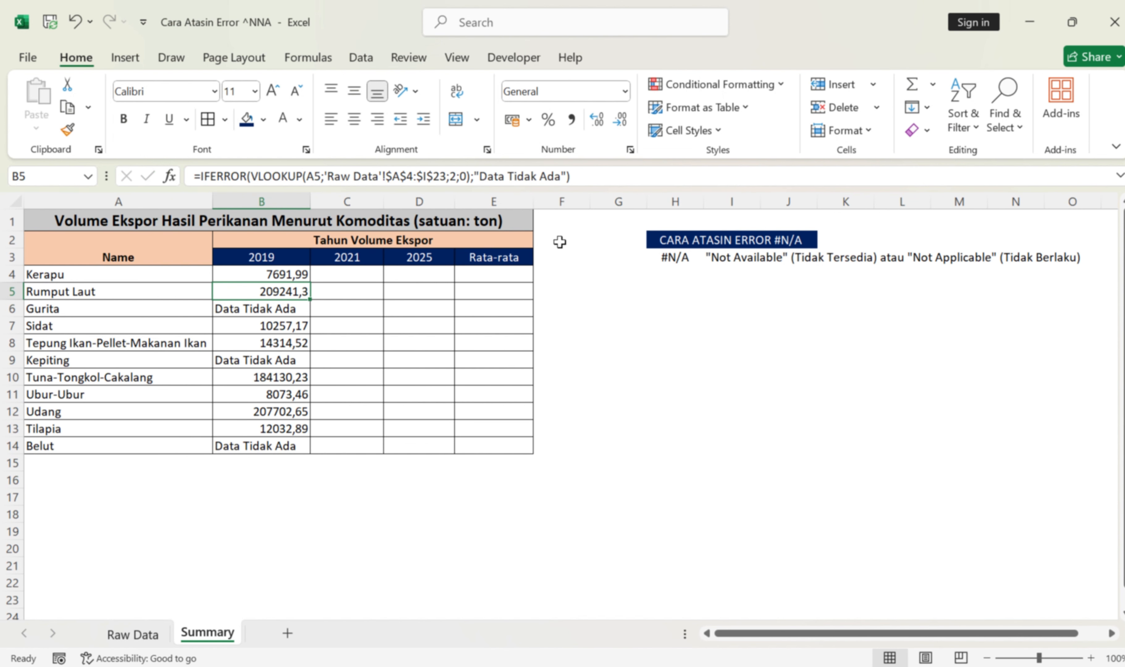
{"action": "left_click", "coordinate": [298, 277]}
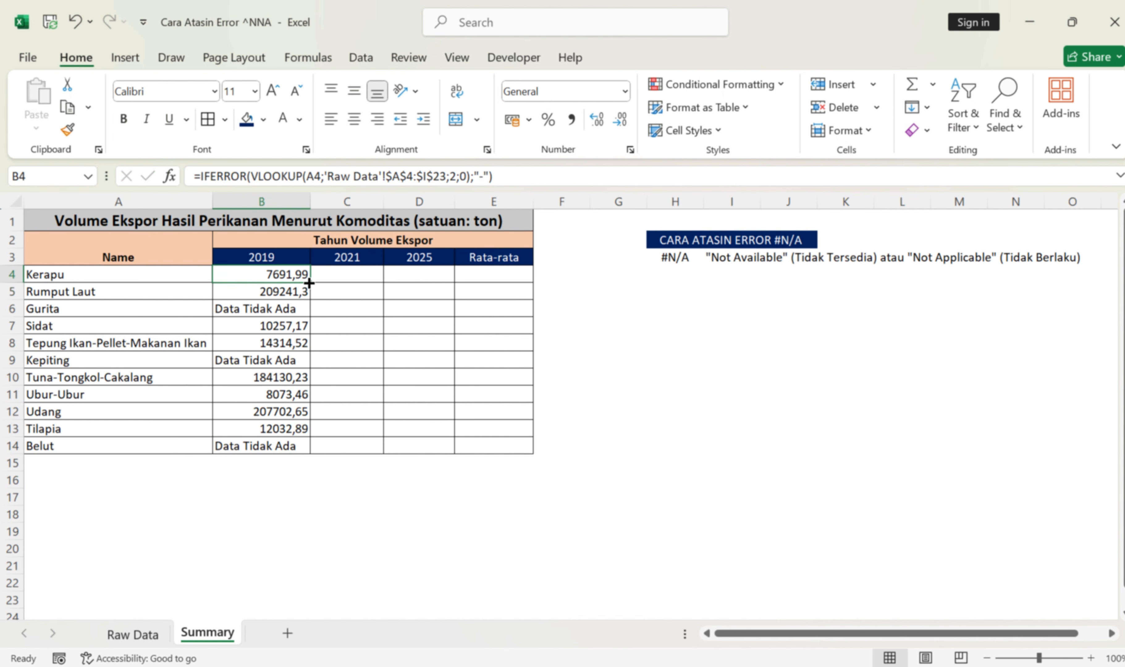
{"action": "left_click_drag", "start_coordinate": [309, 283], "coordinate": [306, 451]}
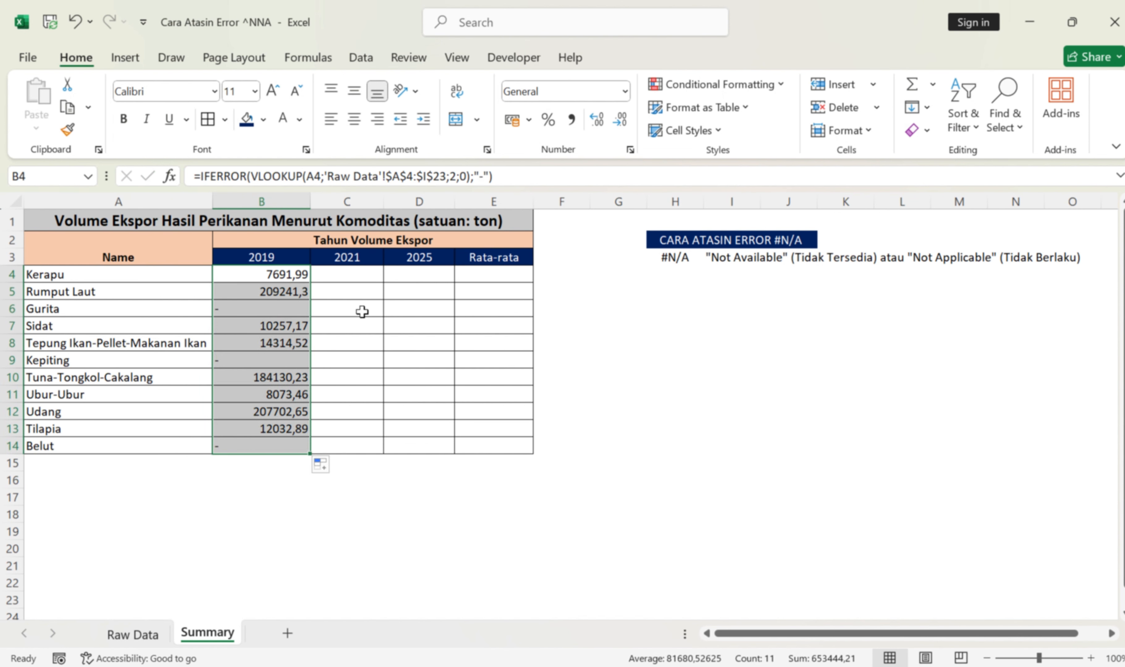
Step: Centre the 2019 values in B4:B14 horizontally
{"action": "left_click", "coordinate": [354, 118]}
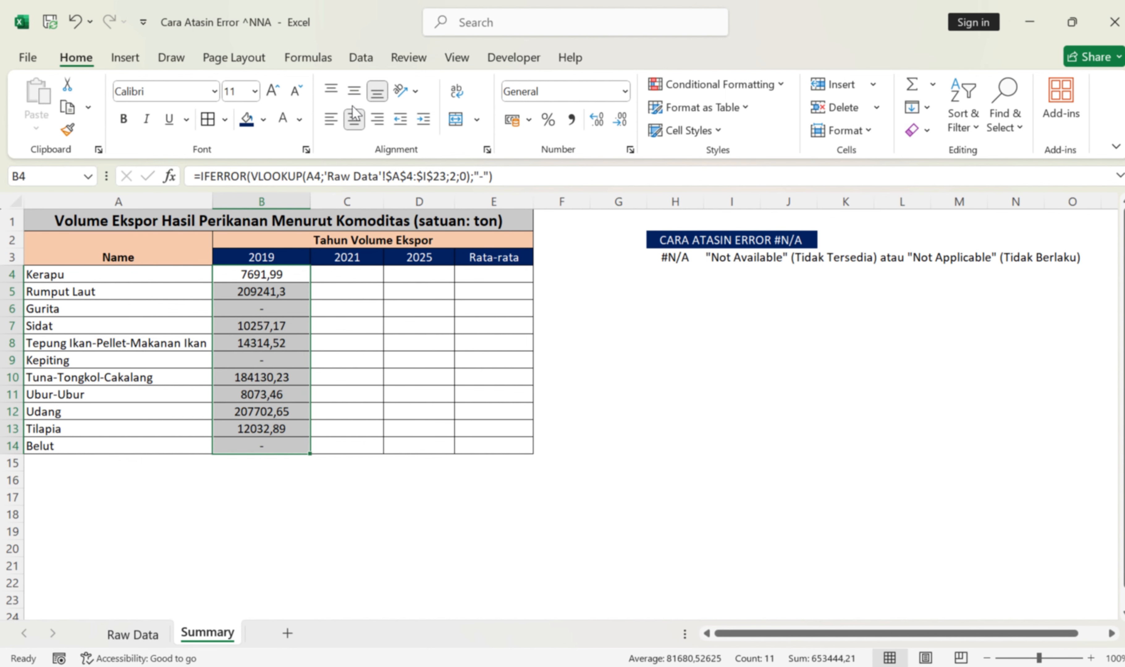
{"action": "left_click", "coordinate": [380, 327]}
{"action": "left_click", "coordinate": [327, 273]}
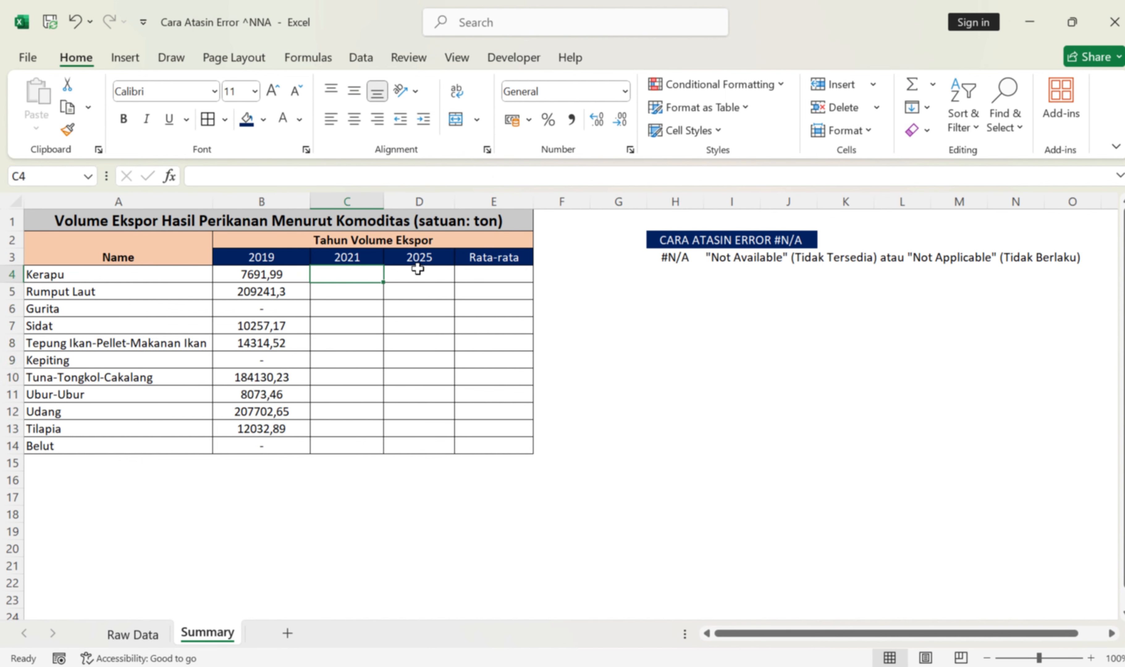
{"action": "left_click", "coordinate": [294, 276]}
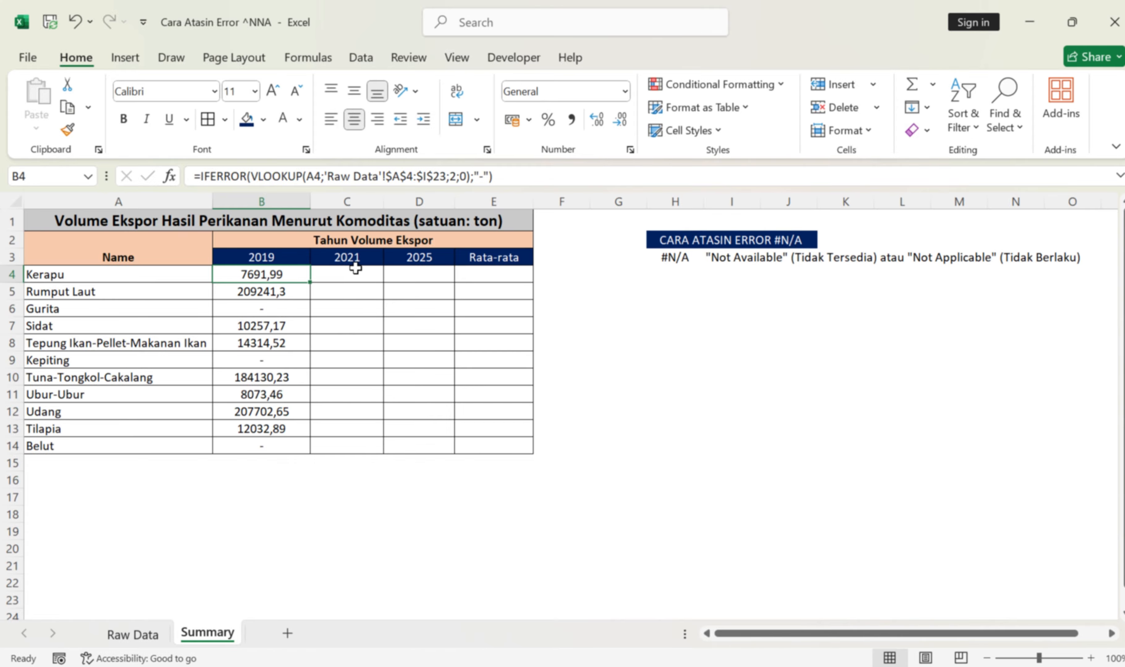
Step: Count the Raw Data columns from Name across to 2021 to determine the VLOOKUP column index for 2021
{"action": "left_click", "coordinate": [140, 635]}
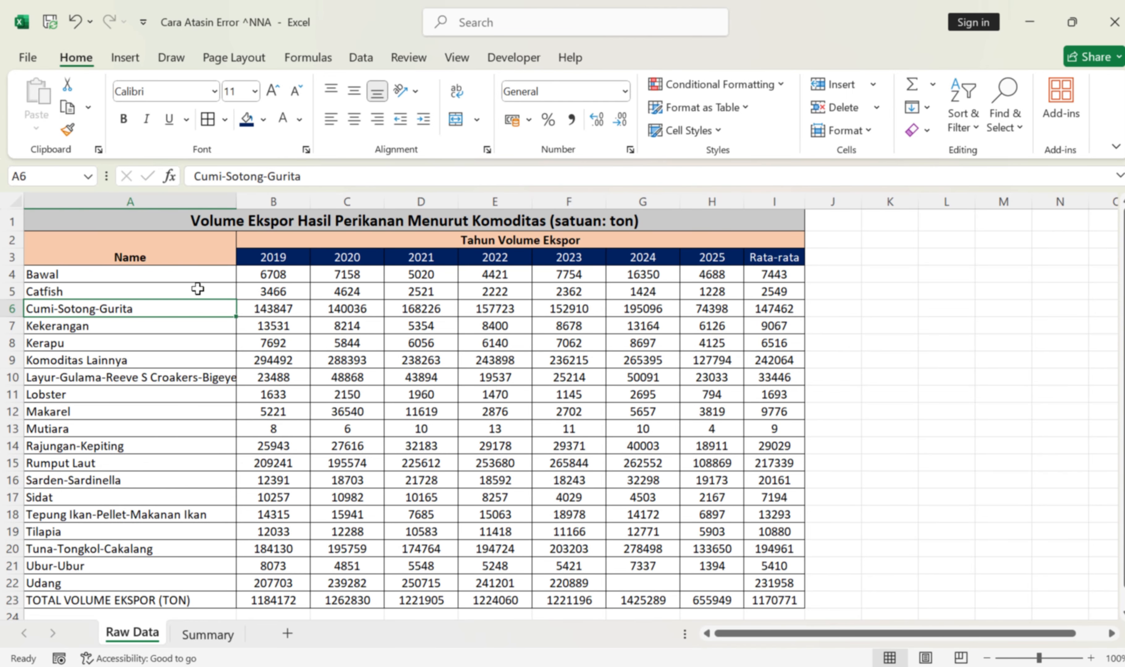
{"action": "left_click", "coordinate": [185, 277]}
{"action": "left_click", "coordinate": [271, 276]}
{"action": "left_click", "coordinate": [352, 276]}
{"action": "left_click", "coordinate": [410, 272]}
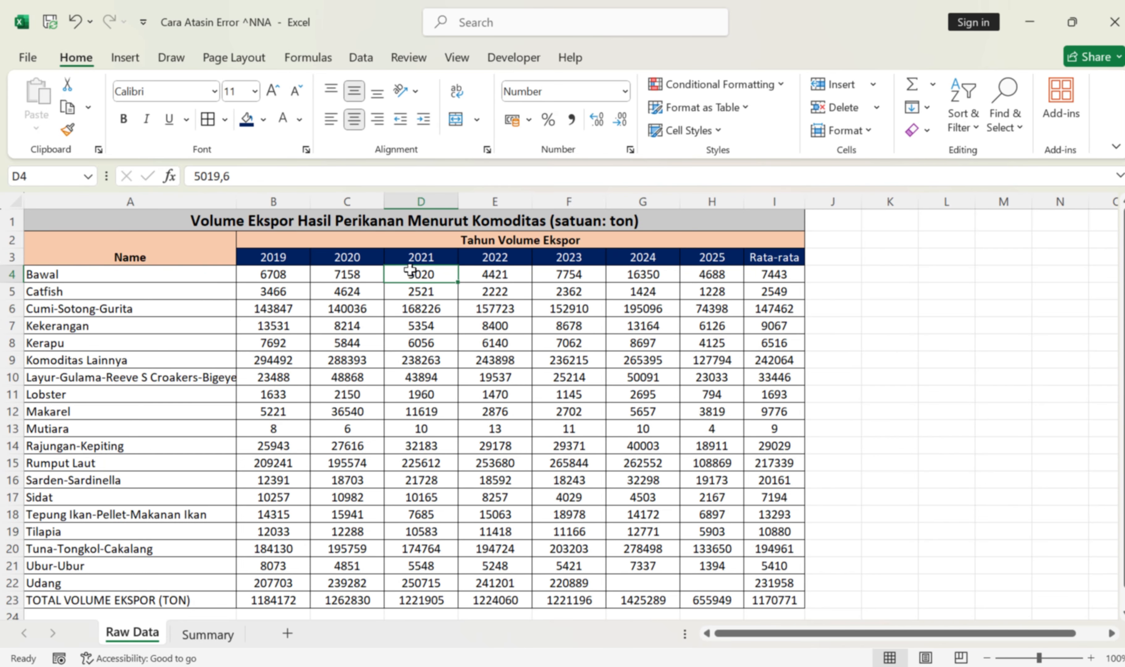
{"action": "left_click", "coordinate": [214, 635]}
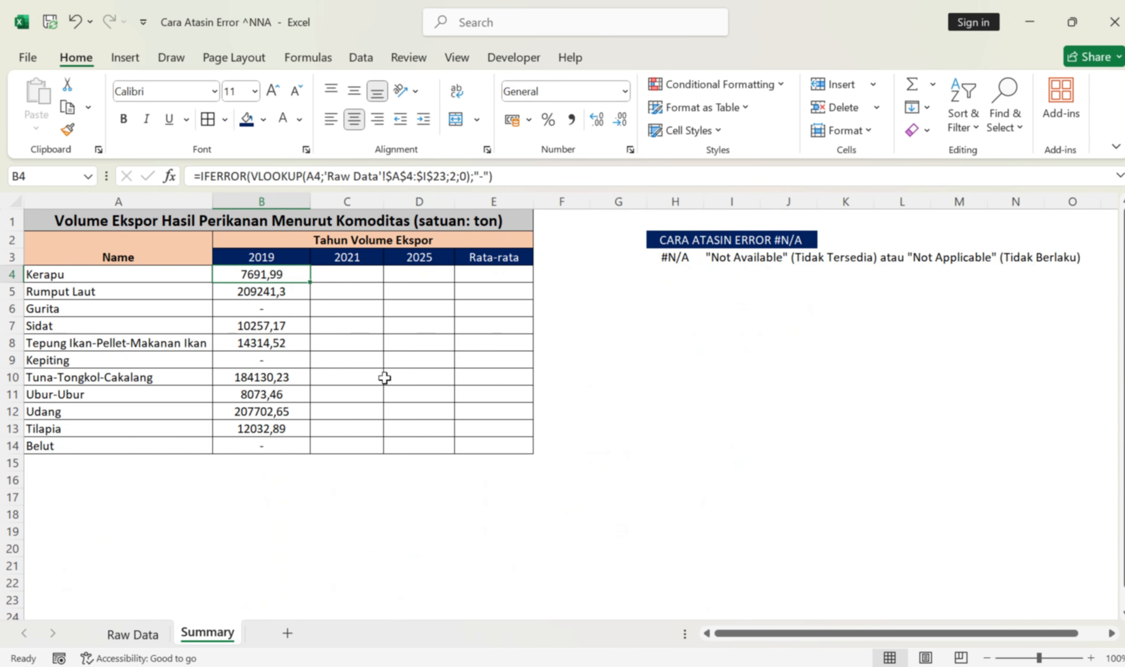
Step: Lock the lookup value's column in B4's formula as $A4 and fill the formula across to E4
{"action": "left_click", "coordinate": [305, 176]}
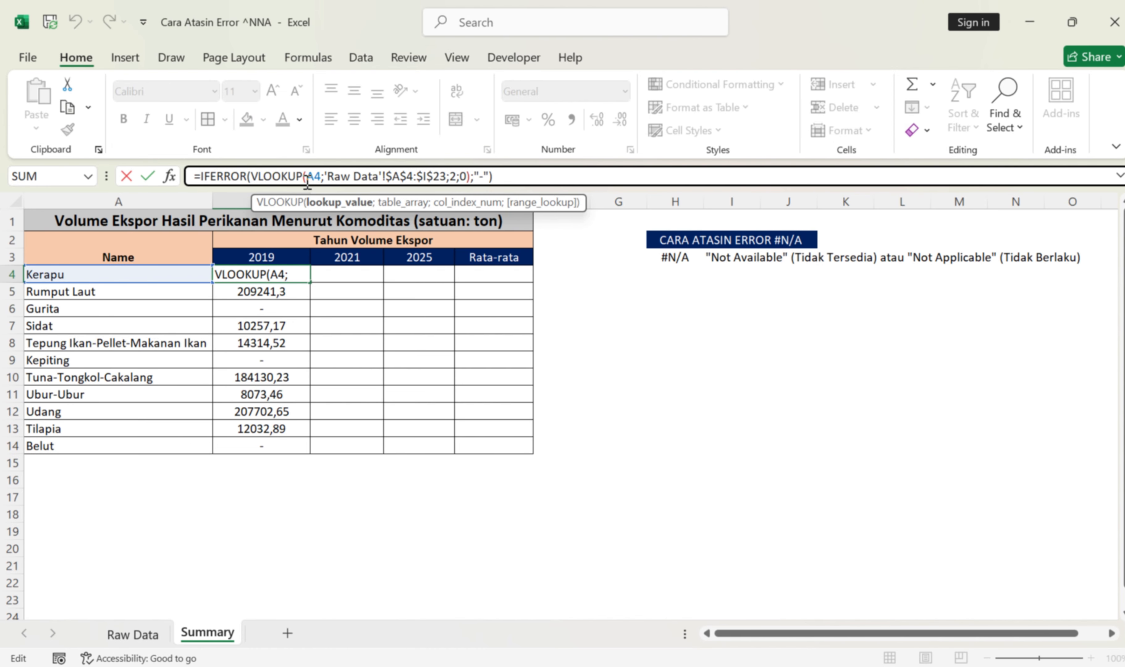
{"action": "type", "text": "$"}
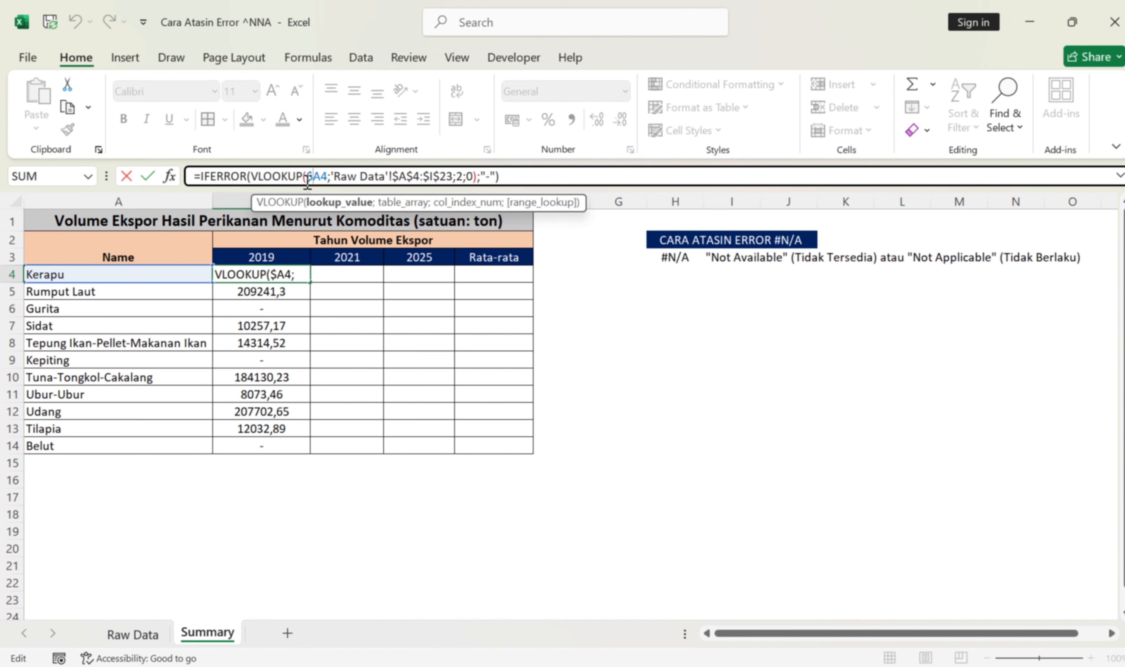
{"action": "key", "text": "Return"}
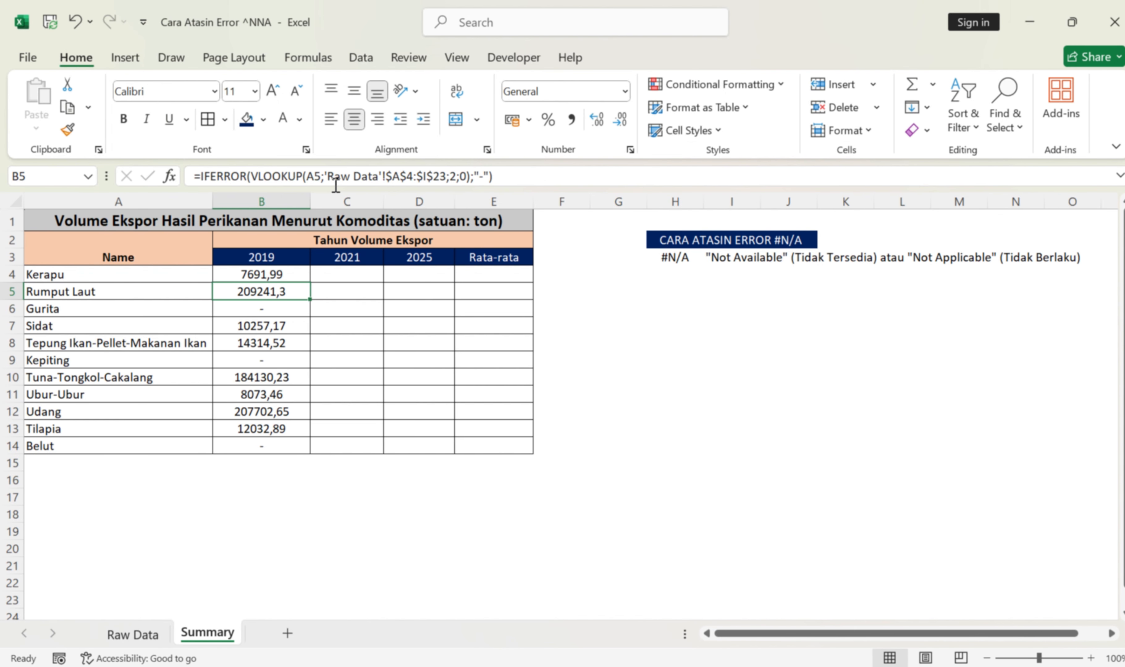
{"action": "left_click", "coordinate": [278, 272]}
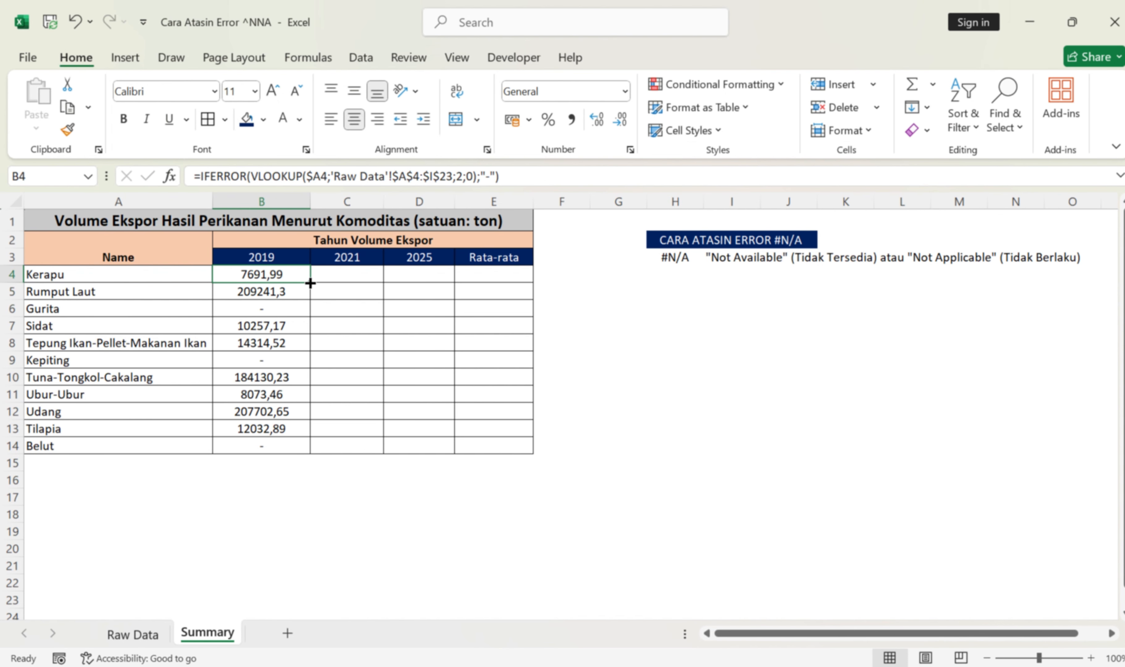
{"action": "left_click_drag", "start_coordinate": [311, 283], "coordinate": [502, 278]}
Step: Change the VLOOKUP column index in C4 to 4 to return the 2021 volume
{"action": "left_click", "coordinate": [355, 272]}
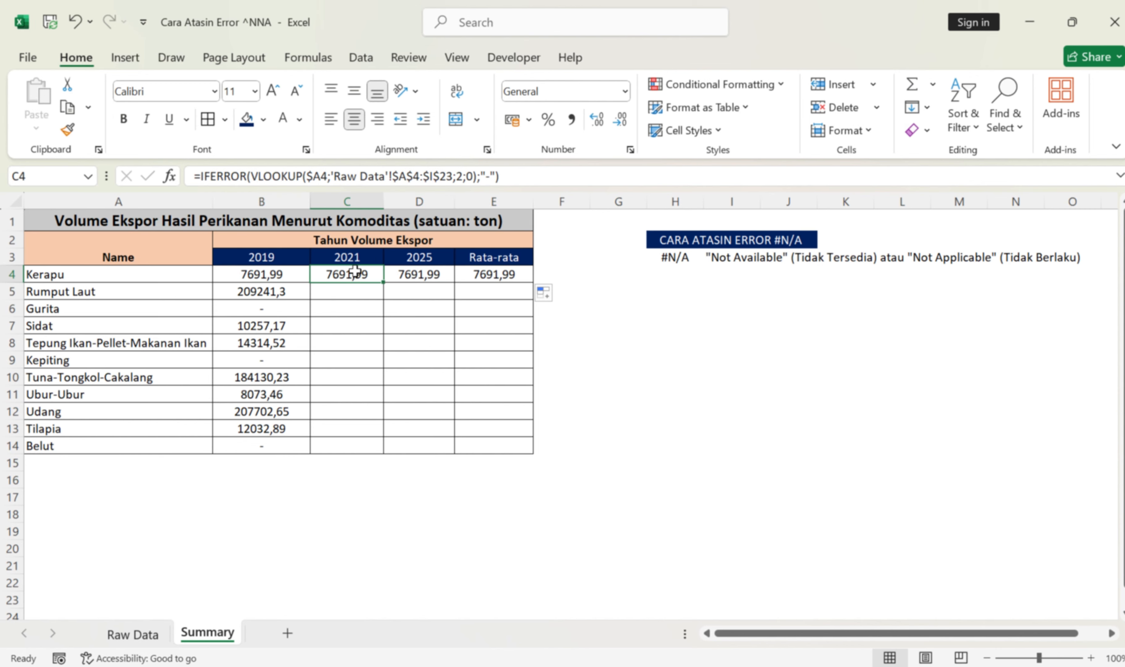
{"action": "left_click", "coordinate": [465, 176]}
{"action": "key", "text": "BackSpace"}
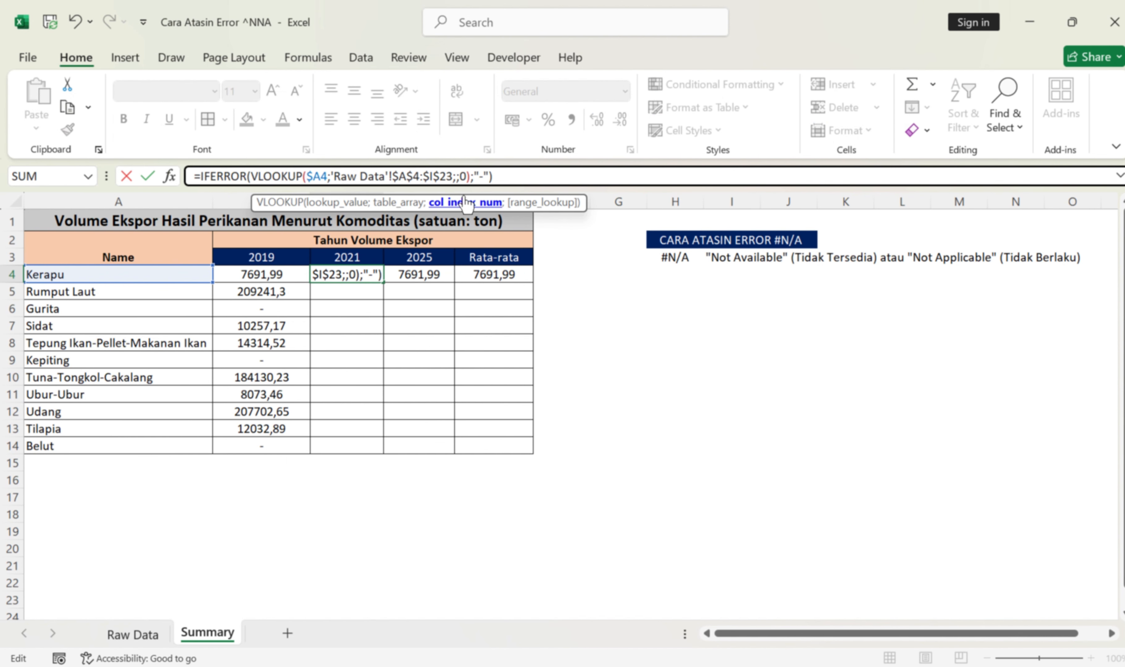
{"action": "type", "text": "3"}
{"action": "key", "text": "Return"}
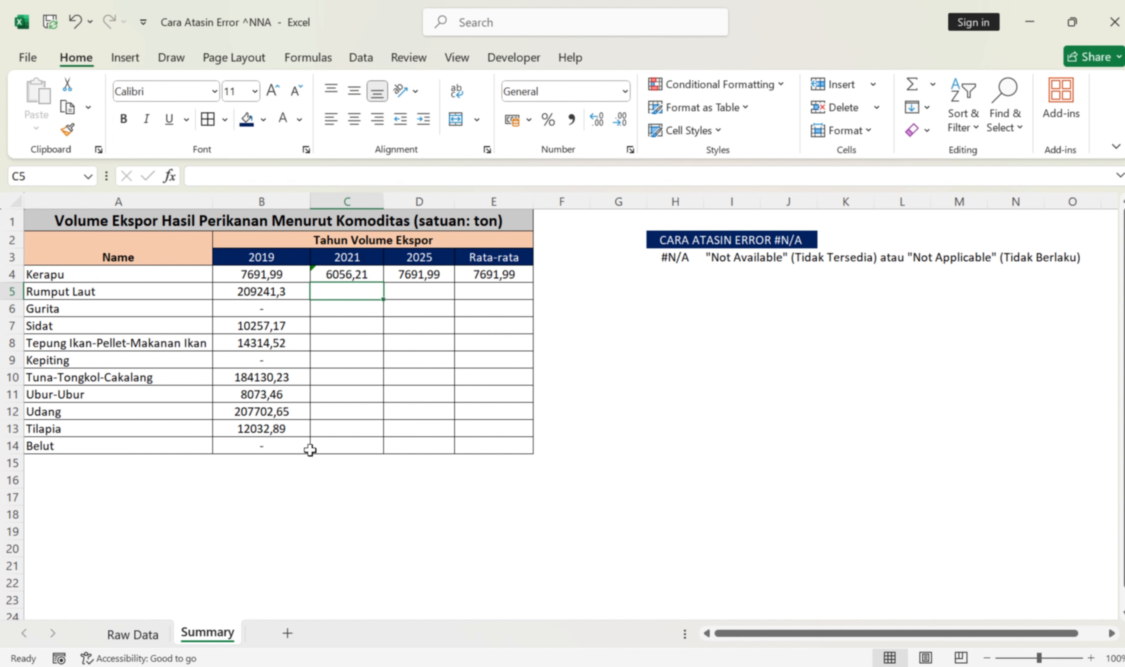
Step: Check the position of the 2025 column in Raw Data and set the VLOOKUP column index in Summary cell D4 to 8
{"action": "left_click", "coordinate": [145, 635]}
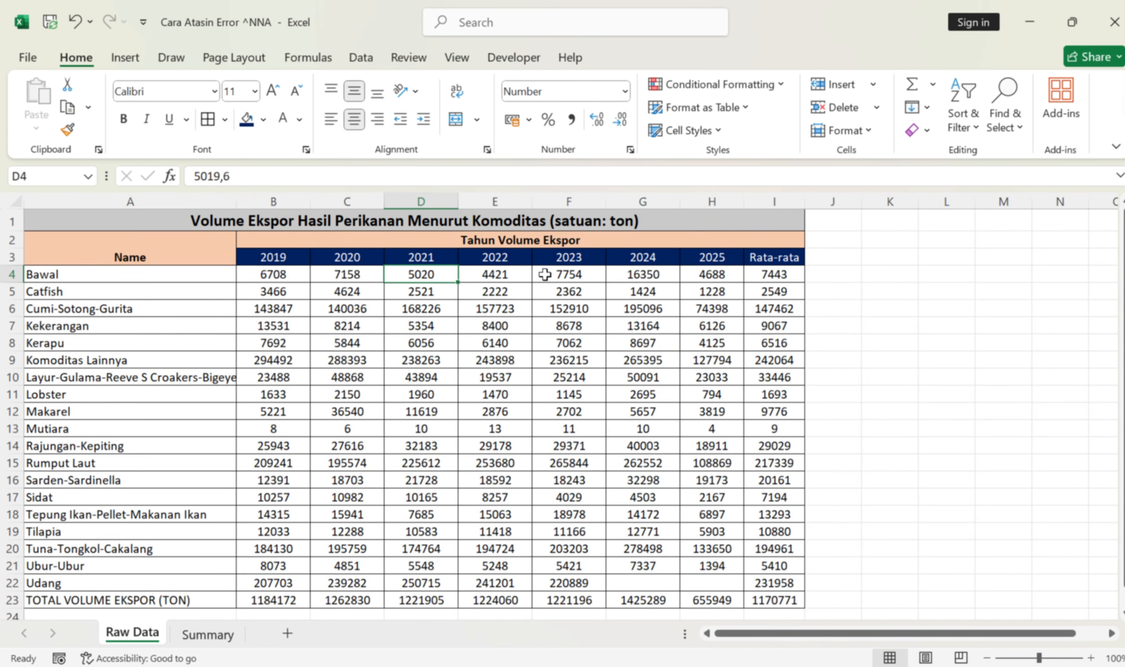
{"action": "left_click", "coordinate": [208, 634]}
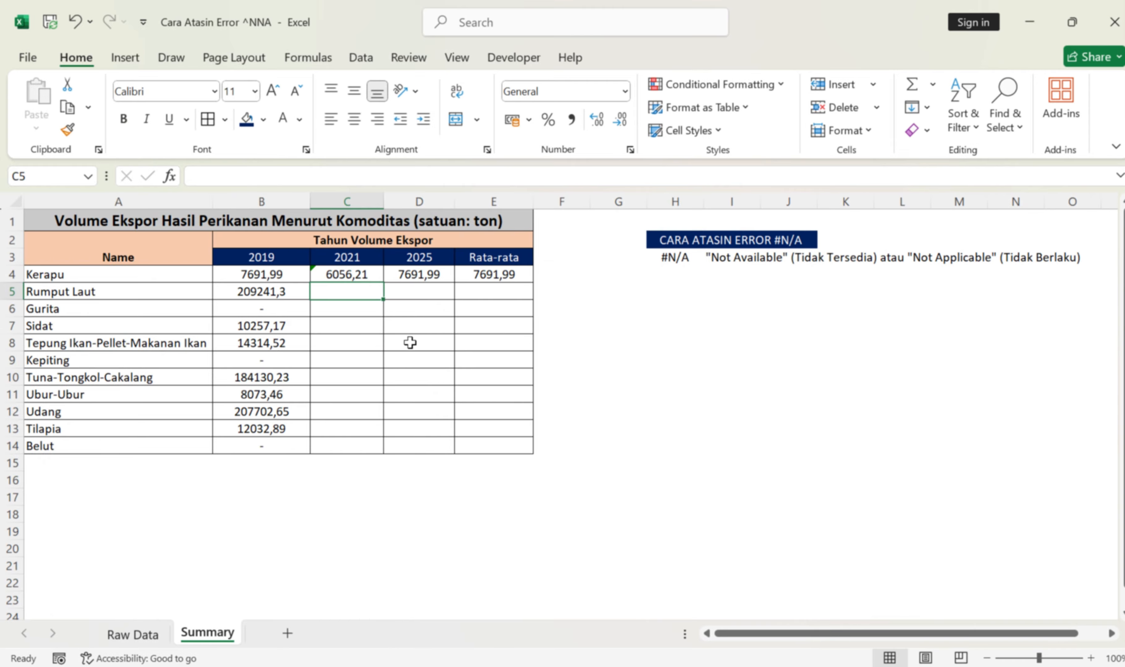
{"action": "left_click", "coordinate": [146, 634]}
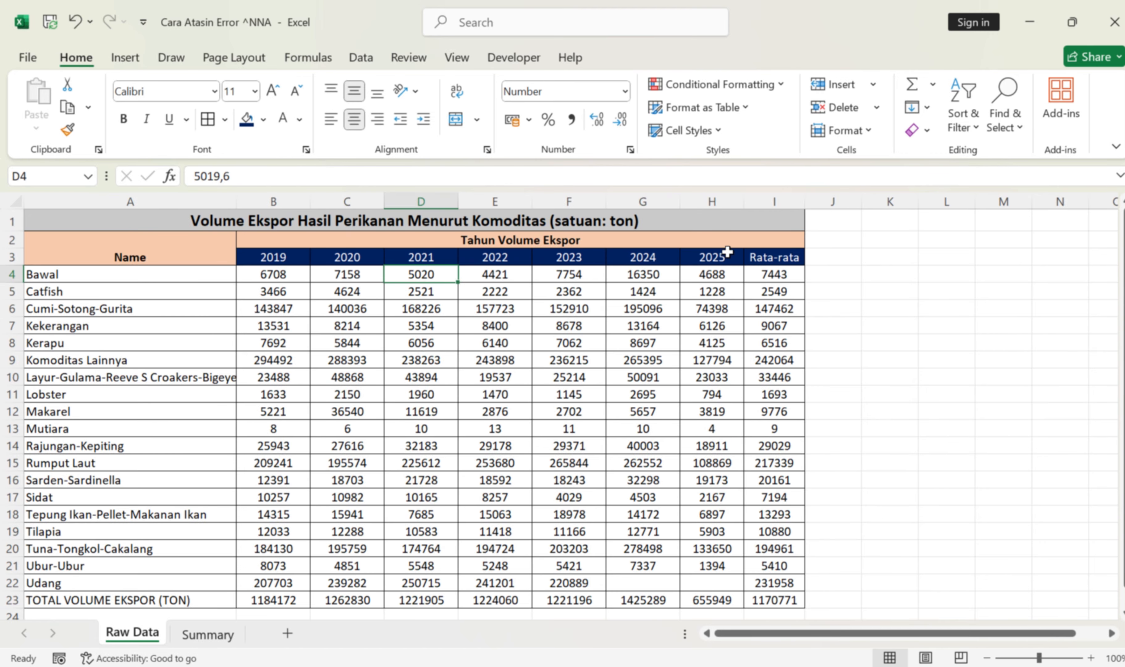
{"action": "left_click", "coordinate": [203, 635]}
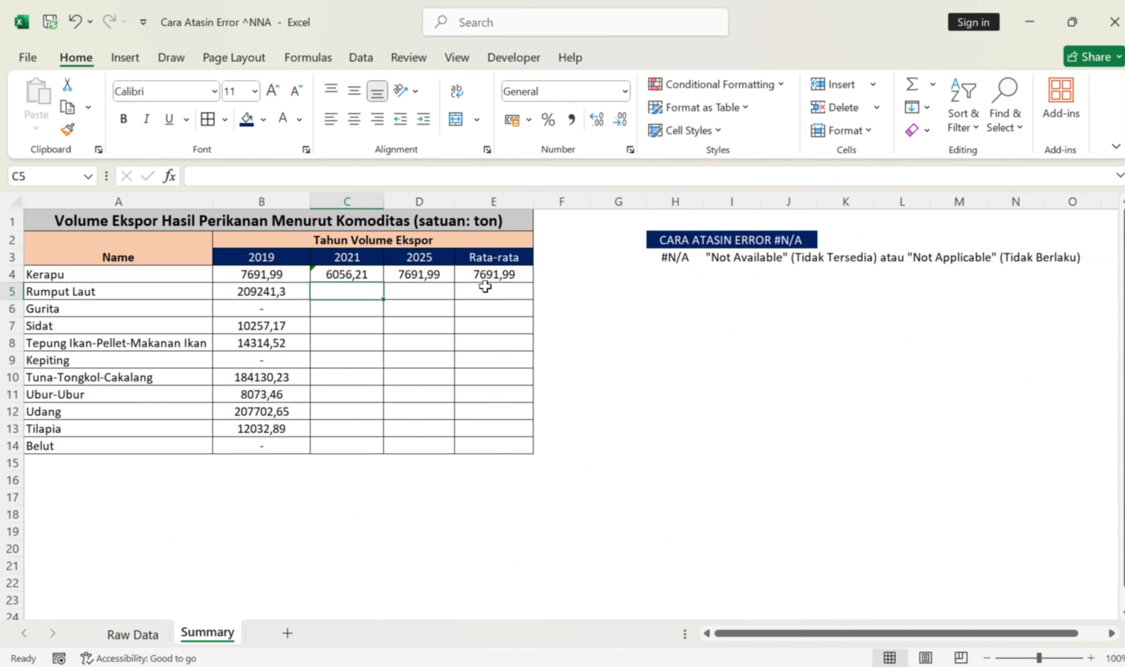
{"action": "left_click", "coordinate": [444, 274]}
{"action": "left_click", "coordinate": [458, 176]}
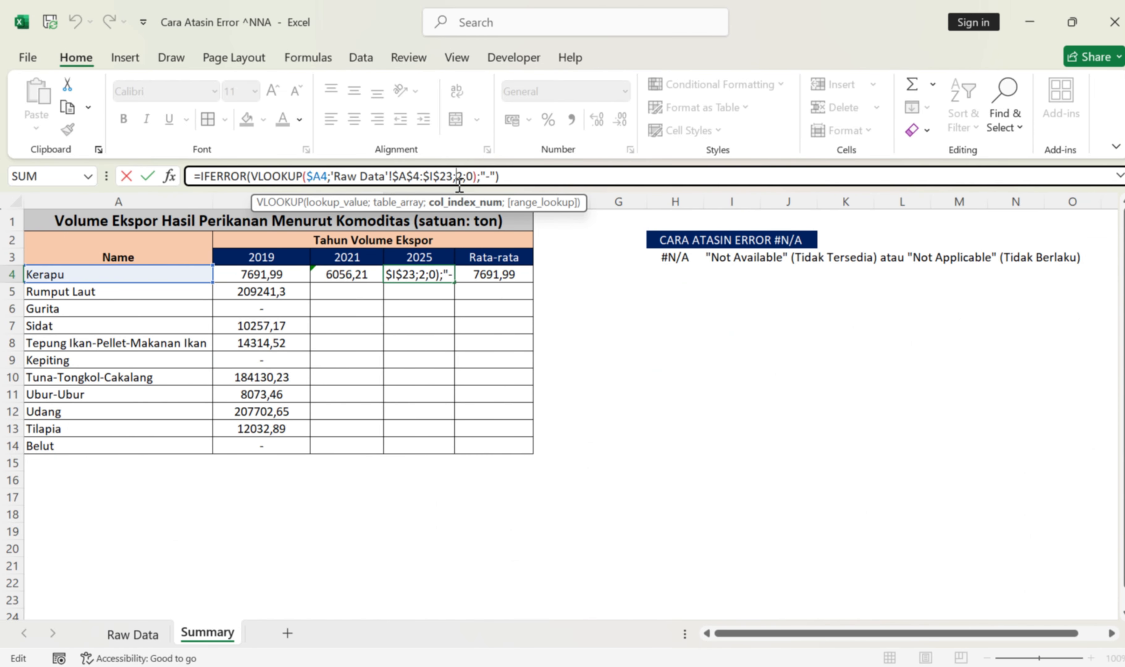
{"action": "key", "text": "Delete"}
{"action": "type", "text": "8"}
{"action": "key", "text": "Return"}
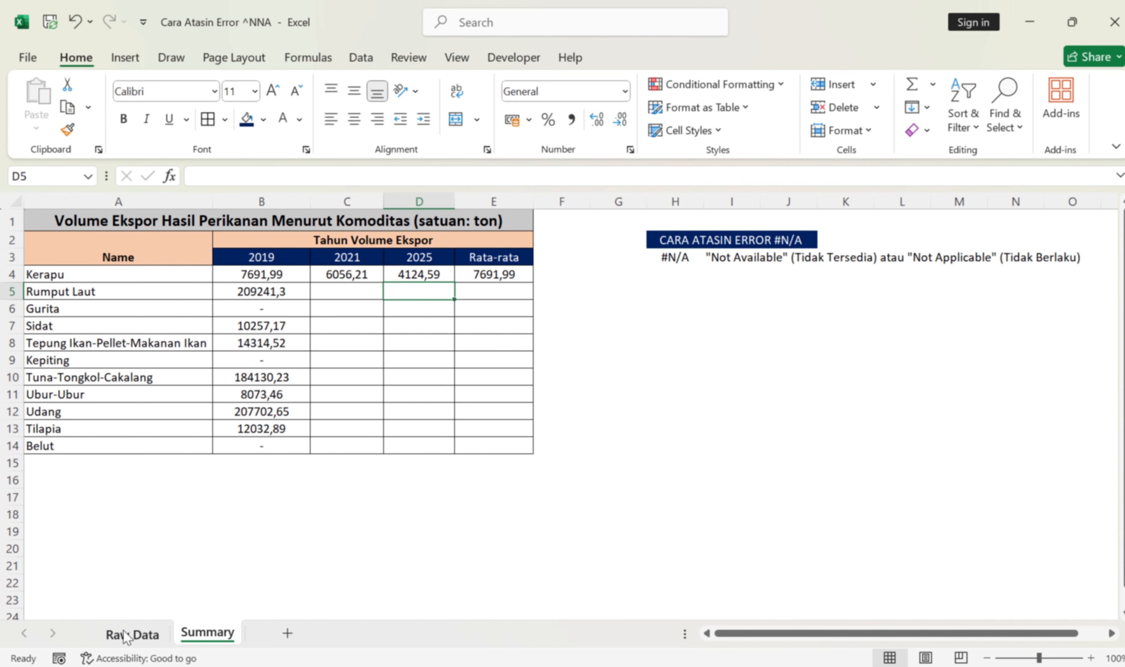
Step: Check the position of the Rata-rata column in Raw Data and set the VLOOKUP column index in Summary cell E4 to 9
{"action": "left_click", "coordinate": [136, 634]}
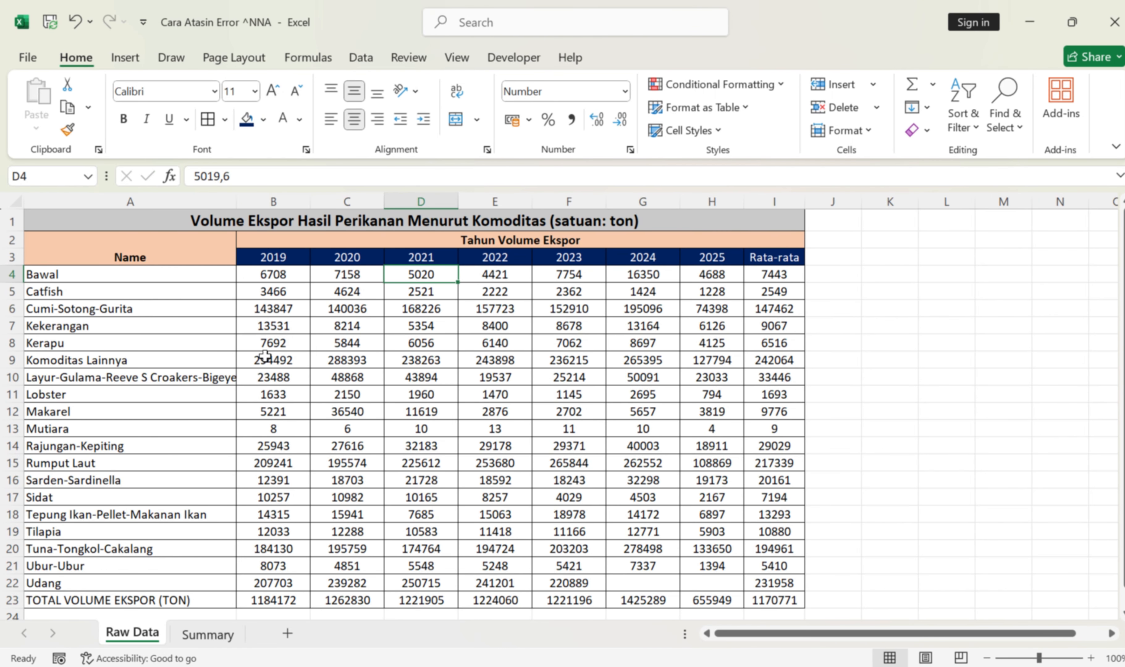
{"action": "left_click", "coordinate": [206, 614]}
{"action": "left_click", "coordinate": [208, 634]}
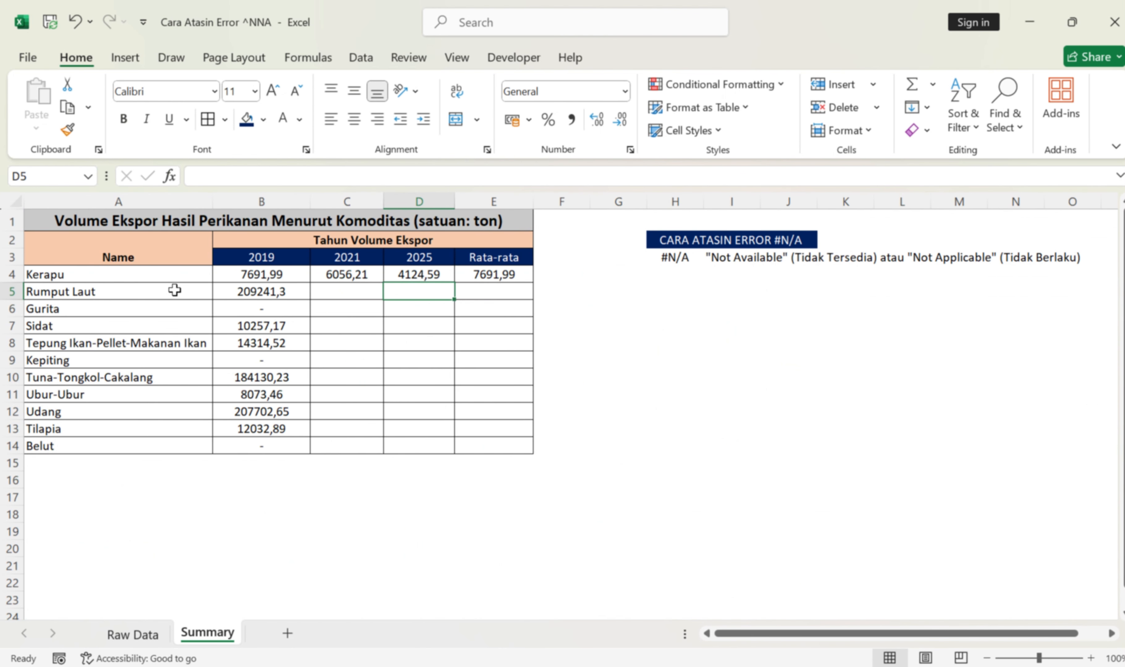
{"action": "left_click", "coordinate": [134, 635]}
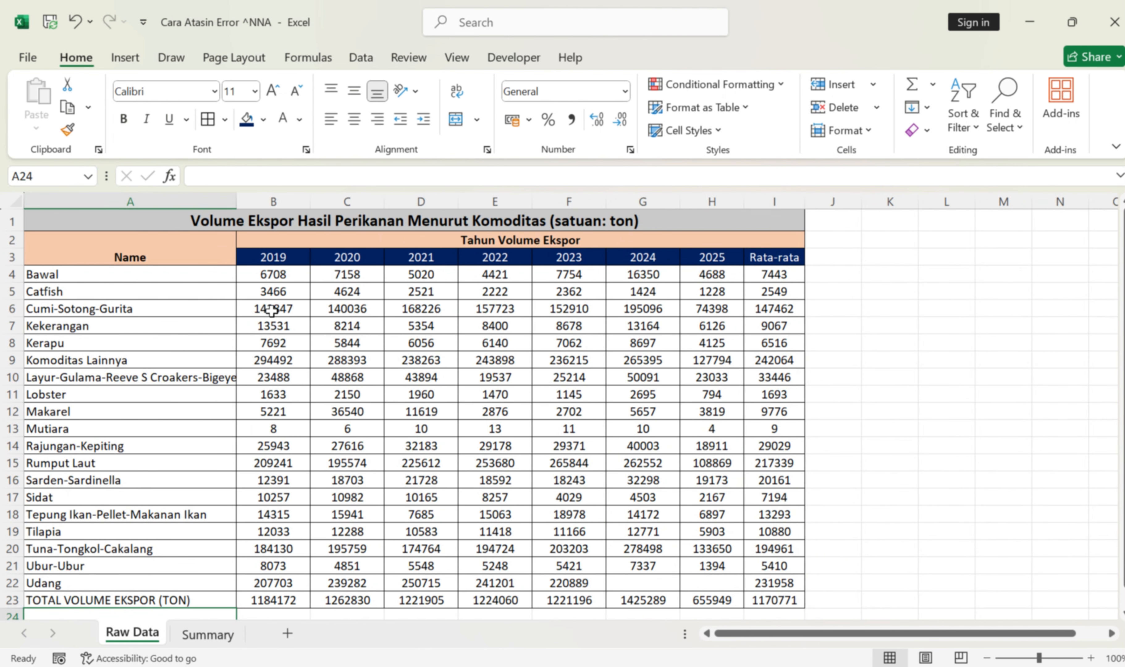
{"action": "left_click", "coordinate": [207, 635]}
{"action": "left_click", "coordinate": [494, 275]}
{"action": "left_click", "coordinate": [460, 177]}
{"action": "key", "text": "BackSpace"}
{"action": "type", "text": "9;0);\"-\")"}
{"action": "key", "text": "Return"}
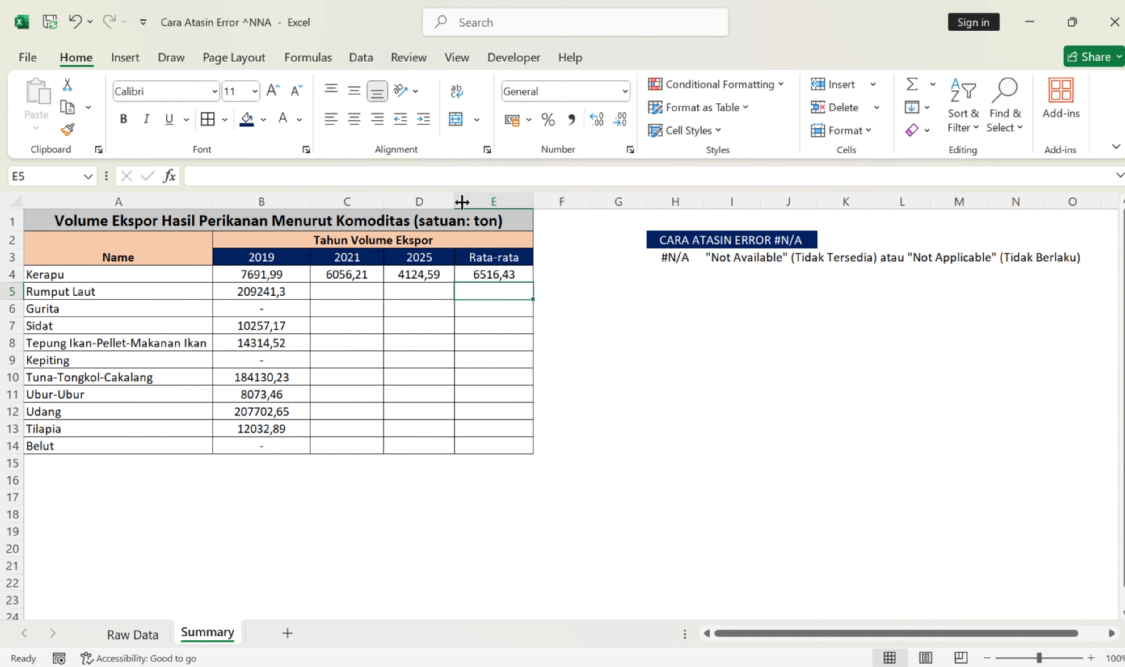
Step: Fill the formulas in B4:E4 down to row 14 to complete the Summary table
{"action": "left_click_drag", "start_coordinate": [293, 274], "coordinate": [531, 459]}
{"action": "left_click", "coordinate": [662, 384]}
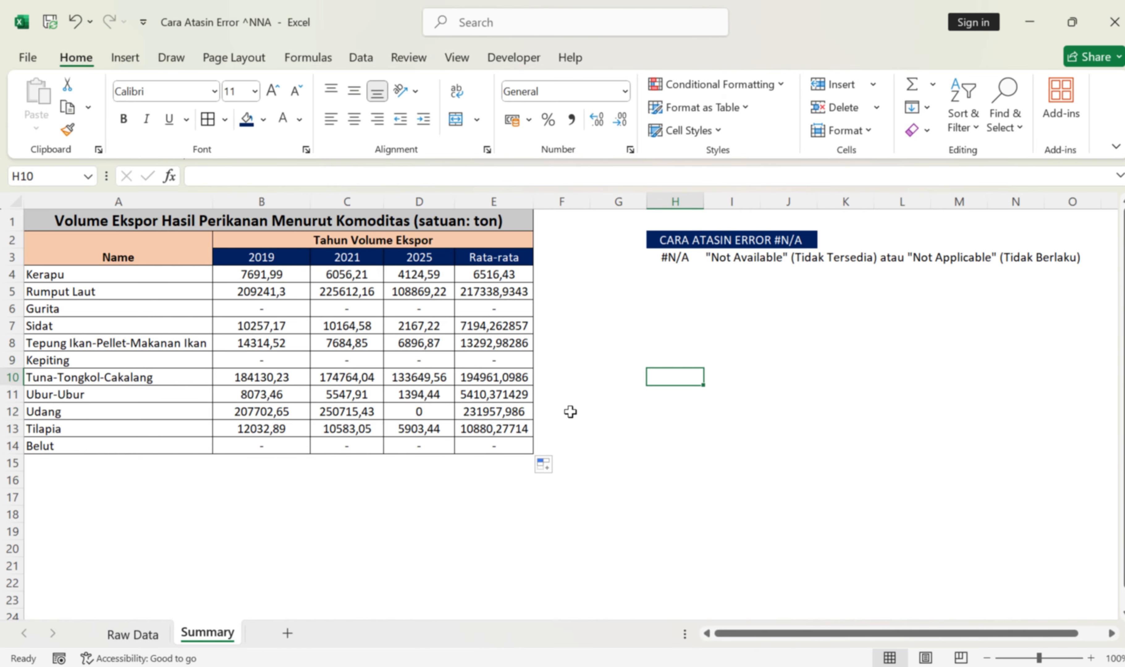